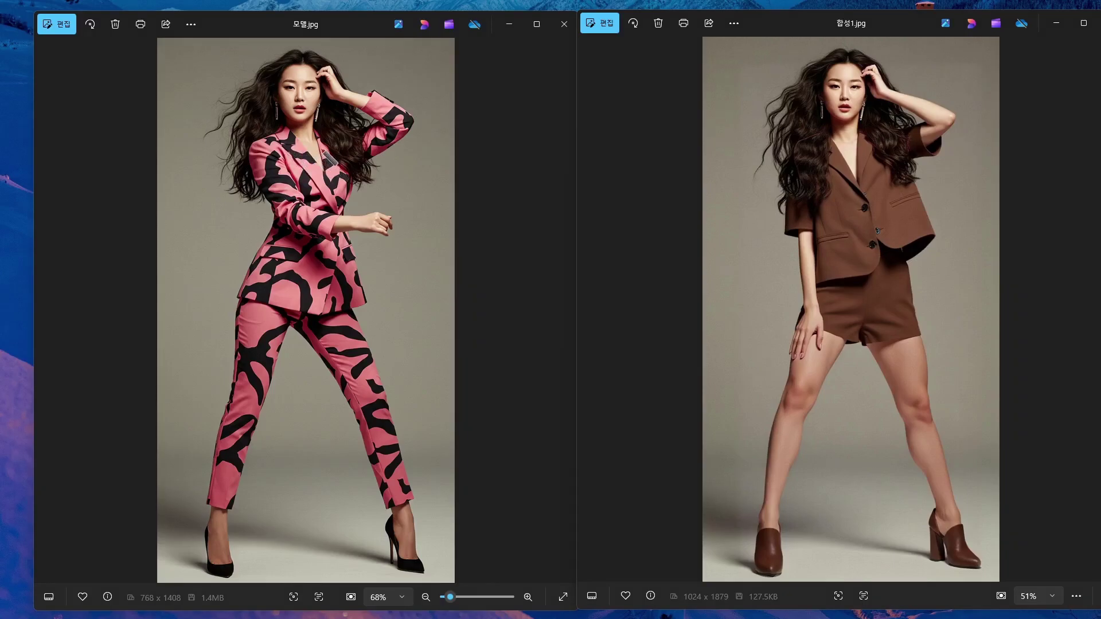
{"action": "mouse_move", "coordinate": [327, 150]}
{"action": "left_mouse_down"}
{"action": "mouse_move", "coordinate": [263, 50]}
{"action": "mouse_move", "coordinate": [339, 151]}
{"action": "left_mouse_up"}
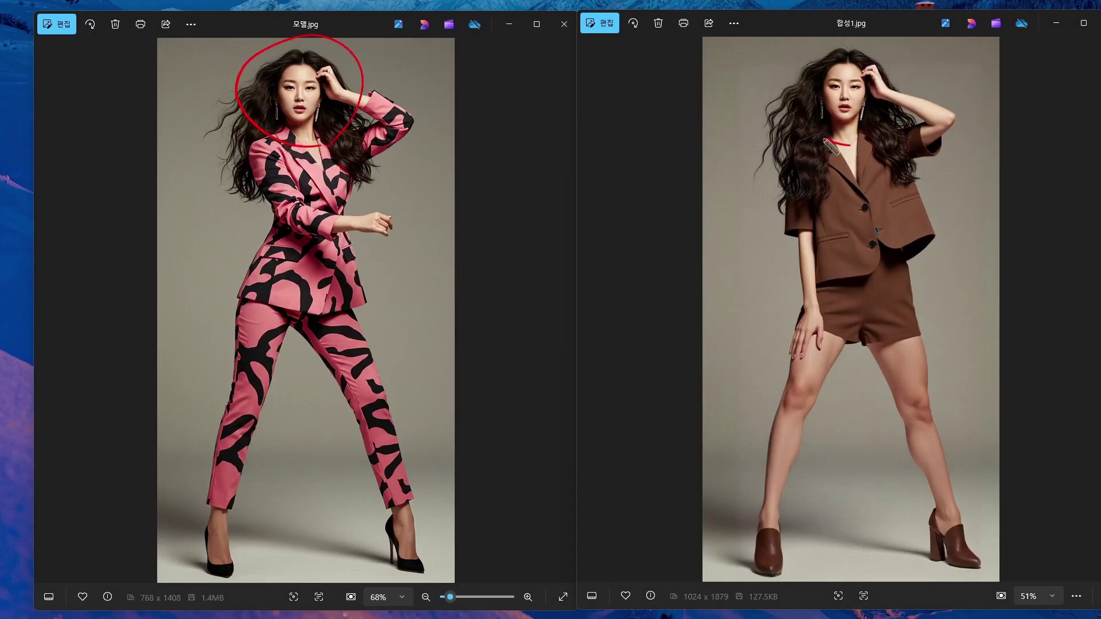
{"action": "mouse_move", "coordinate": [842, 143]}
{"action": "left_mouse_down"}
{"action": "mouse_move", "coordinate": [807, 51]}
{"action": "mouse_move", "coordinate": [892, 108]}
{"action": "left_mouse_up"}
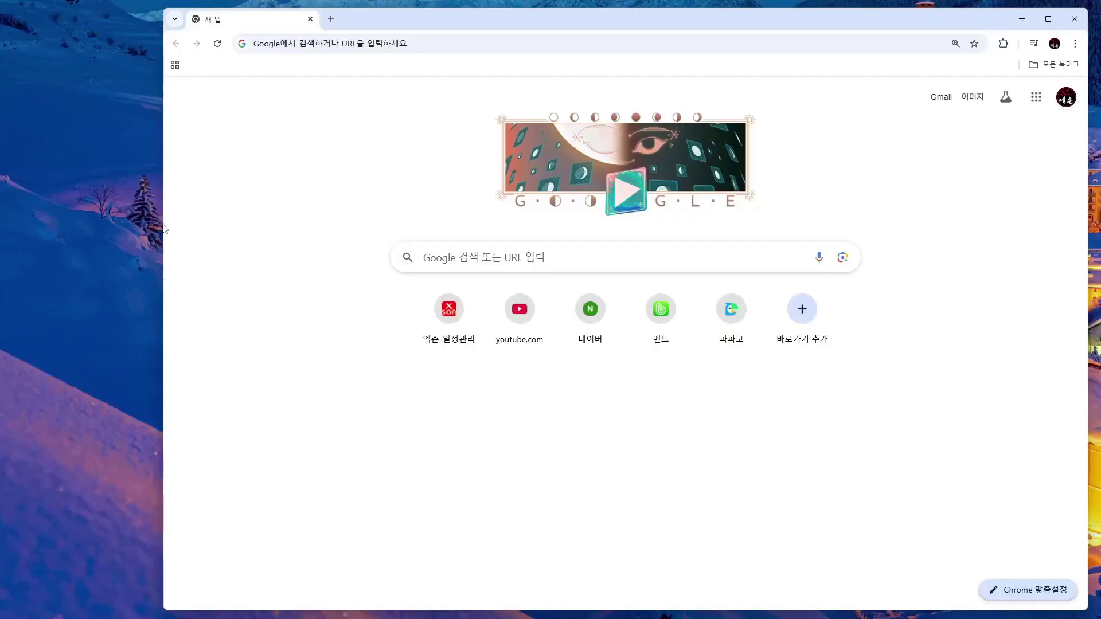
{"action": "mouse_move", "coordinate": [288, 184]}
{"action": "left_mouse_down"}
{"action": "mouse_move", "coordinate": [503, 195]}
{"action": "mouse_move", "coordinate": [551, 177]}
{"action": "mouse_move", "coordinate": [571, 244]}
{"action": "mouse_move", "coordinate": [589, 215]}
{"action": "mouse_move", "coordinate": [614, 218]}
{"action": "left_mouse_up"}
{"action": "left_click_drag", "start_coordinate": [586, 228], "coordinate": [615, 244]}
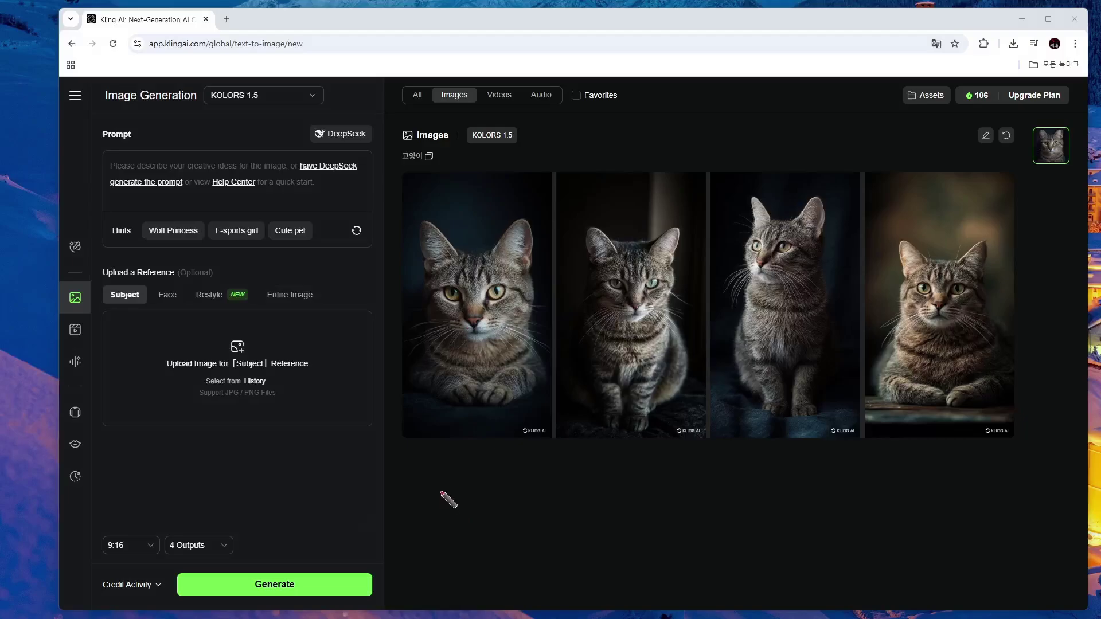
{"action": "left_click_drag", "start_coordinate": [447, 479], "coordinate": [441, 474]}
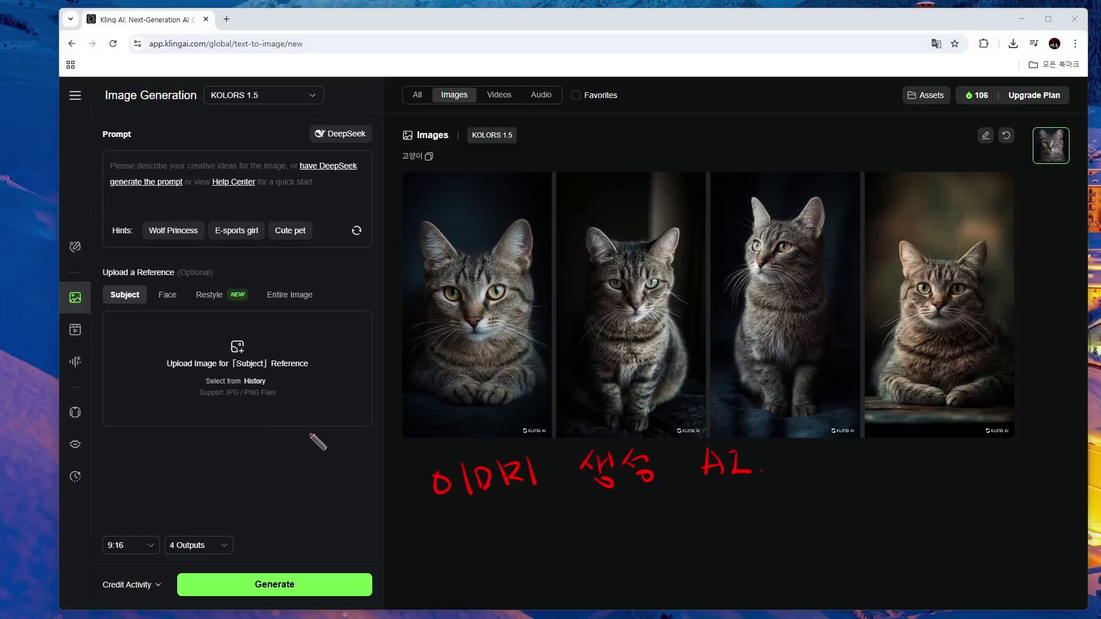
{"action": "mouse_move", "coordinate": [573, 519]}
{"action": "left_mouse_down"}
{"action": "mouse_move", "coordinate": [590, 519]}
{"action": "mouse_move", "coordinate": [580, 539]}
{"action": "left_mouse_up"}
{"action": "left_click_drag", "start_coordinate": [598, 513], "coordinate": [599, 533]}
{"action": "left_click_drag", "start_coordinate": [594, 539], "coordinate": [611, 532]}
{"action": "left_click_drag", "start_coordinate": [632, 515], "coordinate": [632, 534]}
{"action": "left_click_drag", "start_coordinate": [623, 535], "coordinate": [625, 536]}
{"action": "left_click", "coordinate": [653, 533]}
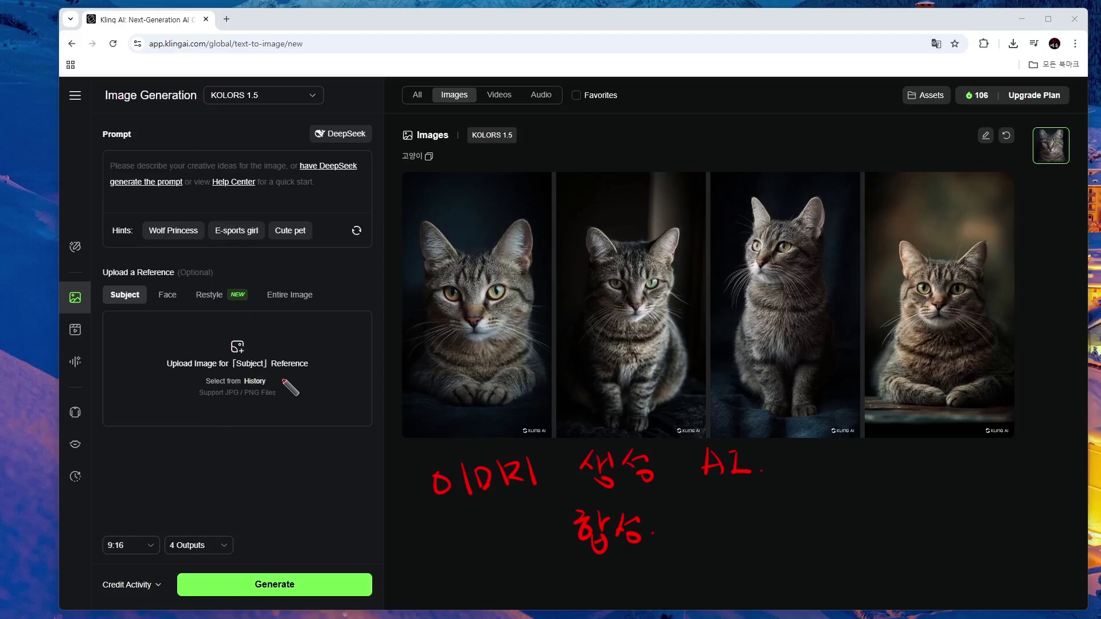
{"action": "left_click_drag", "start_coordinate": [290, 377], "coordinate": [289, 351]}
{"action": "left_click", "coordinate": [302, 385]}
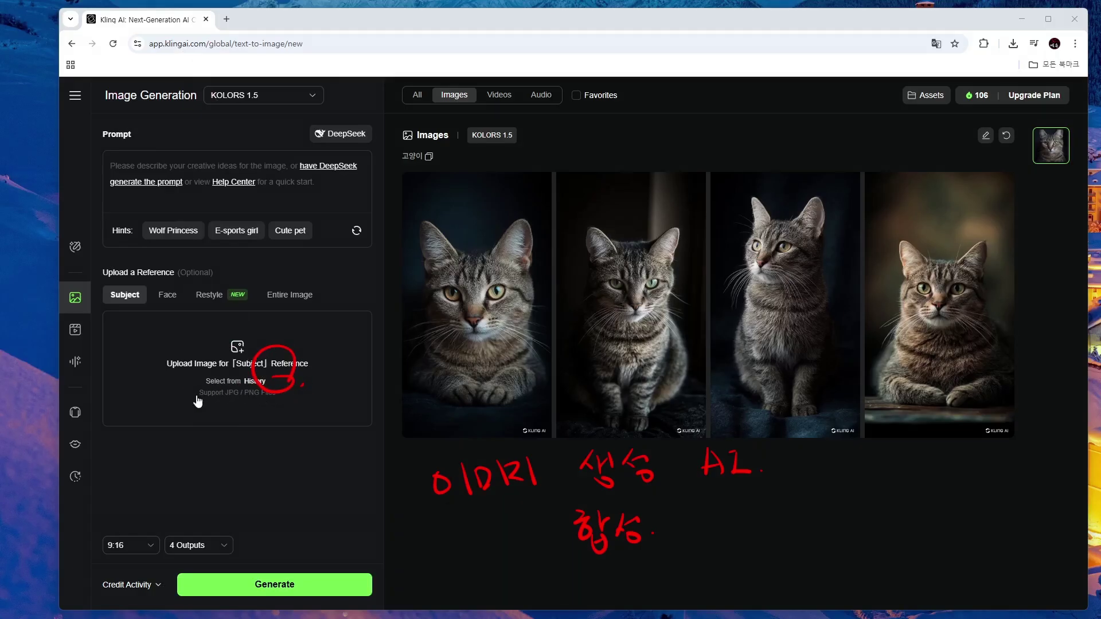
{"action": "left_click_drag", "start_coordinate": [94, 394], "coordinate": [168, 370]}
{"action": "left_click_drag", "start_coordinate": [151, 358], "coordinate": [155, 391]}
{"action": "left_click_drag", "start_coordinate": [135, 458], "coordinate": [219, 426]}
{"action": "mouse_move", "coordinate": [313, 395]}
{"action": "left_mouse_down"}
{"action": "mouse_move", "coordinate": [278, 316]}
{"action": "mouse_move", "coordinate": [309, 396]}
{"action": "left_mouse_up"}
{"action": "left_click", "coordinate": [321, 390]}
{"action": "key", "text": "Escape"}
Search Google for "whisk" in a new browser tab.
{"action": "left_click", "coordinate": [227, 19]}
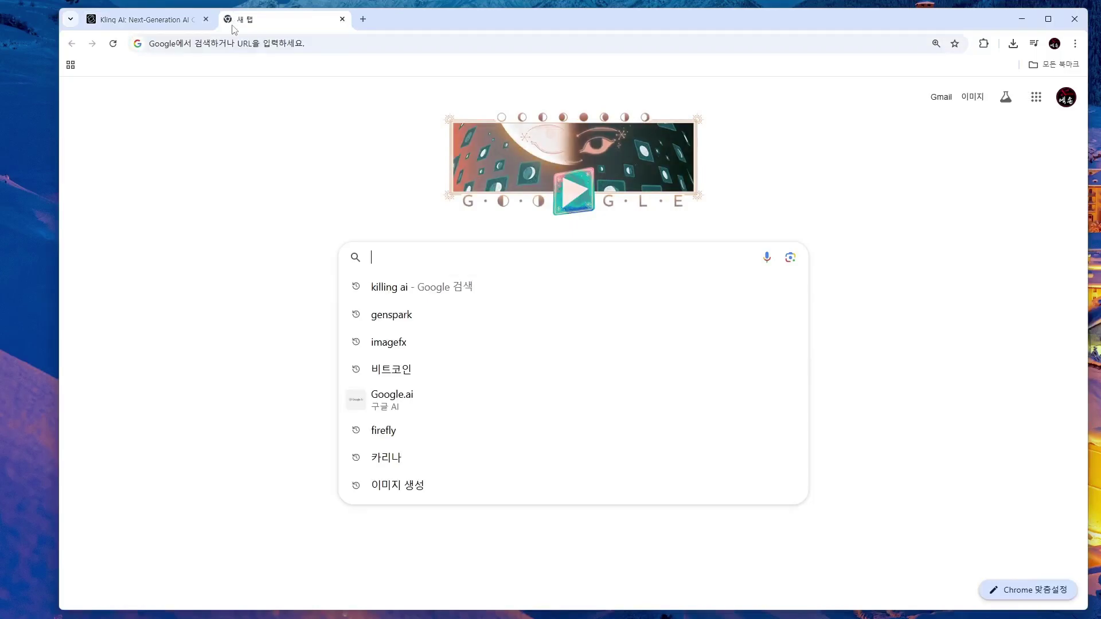
{"action": "type", "text": "whisk"}
{"action": "key", "text": "Return"}
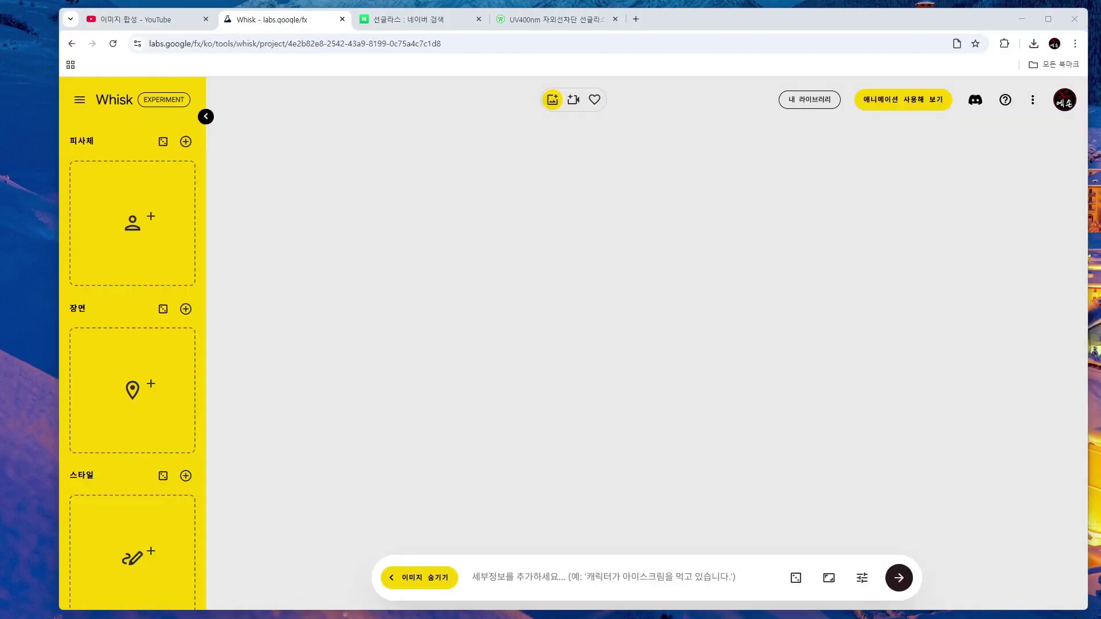
Add the red-dress model photo and the black dress photo as Whisk subjects and generate images from them.
{"action": "left_click_drag", "start_coordinate": [138, 213], "coordinate": [138, 201]}
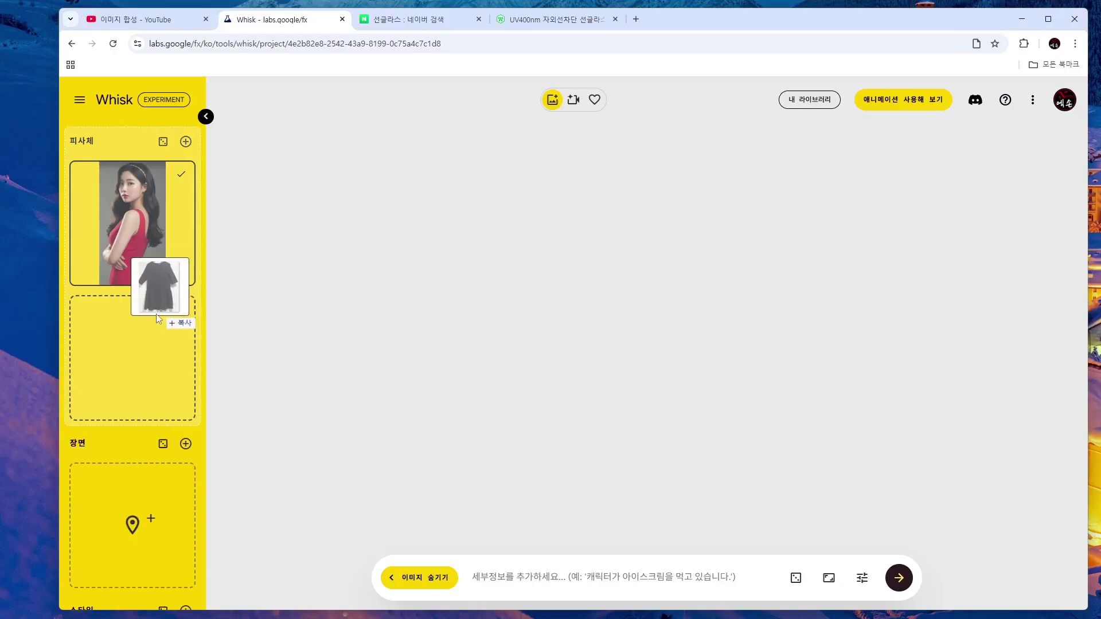
{"action": "left_click_drag", "start_coordinate": [158, 318], "coordinate": [146, 344]}
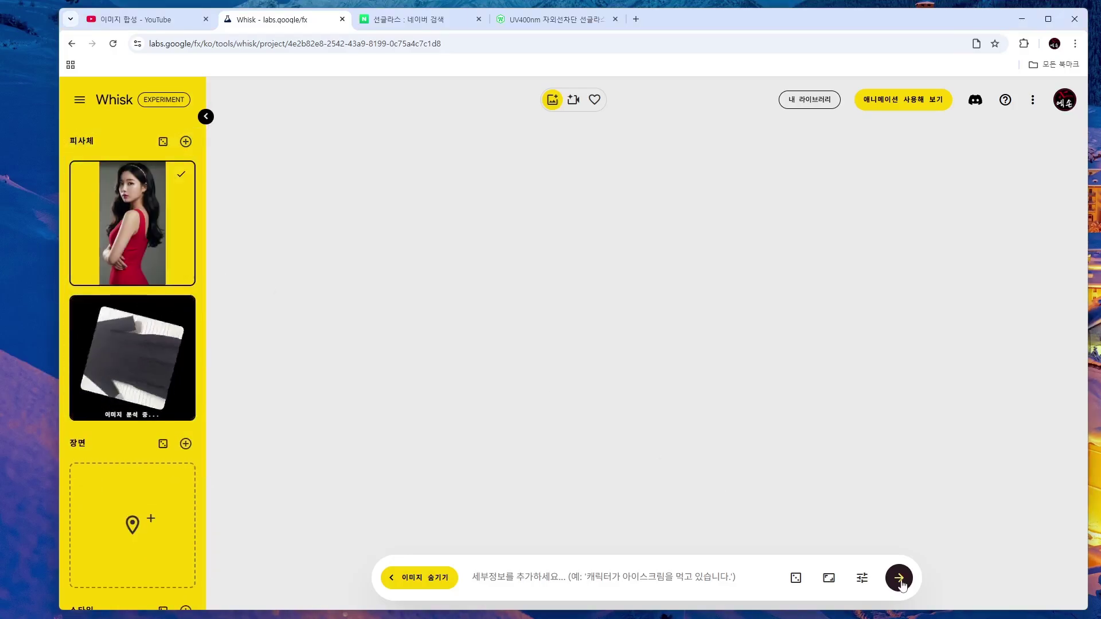
{"action": "left_click", "coordinate": [900, 580]}
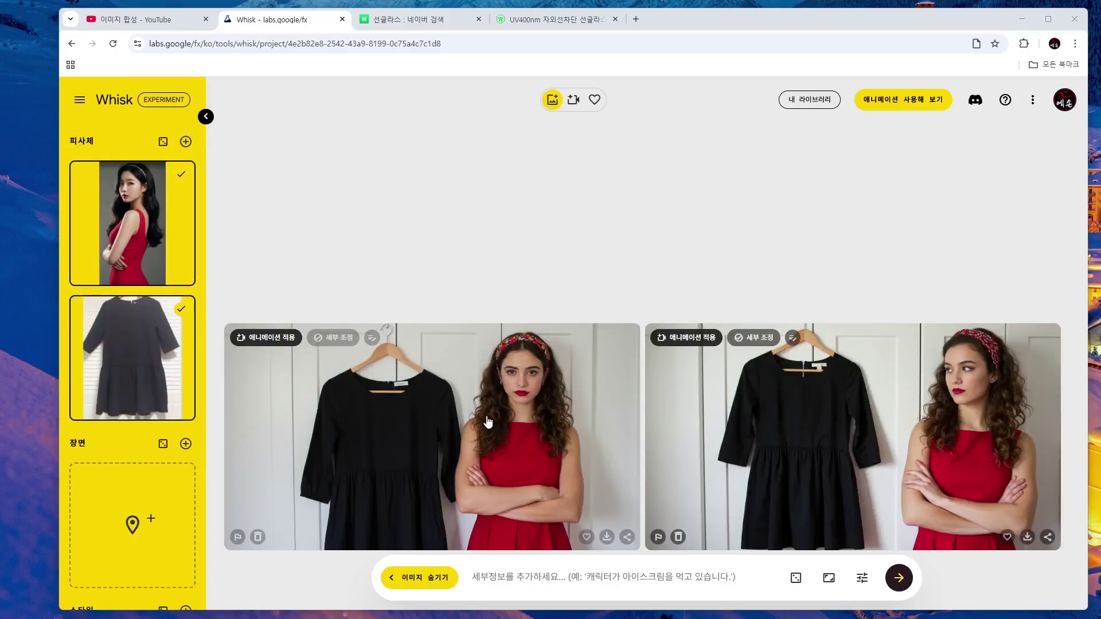
Generate new images from both subjects with the prompt "검은 옷을 입고 있다".
{"action": "left_click", "coordinate": [487, 579]}
{"action": "type", "text": "검은 옷을 입고 있대"}
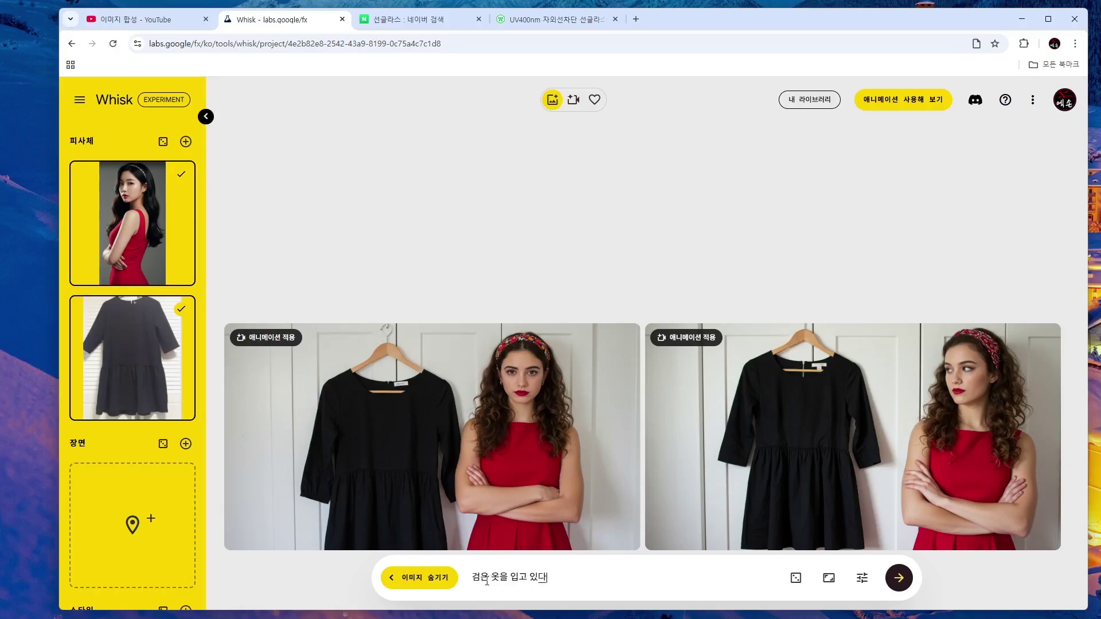
{"action": "left_click_drag", "start_coordinate": [481, 578], "coordinate": [558, 578]}
{"action": "left_click", "coordinate": [896, 580]}
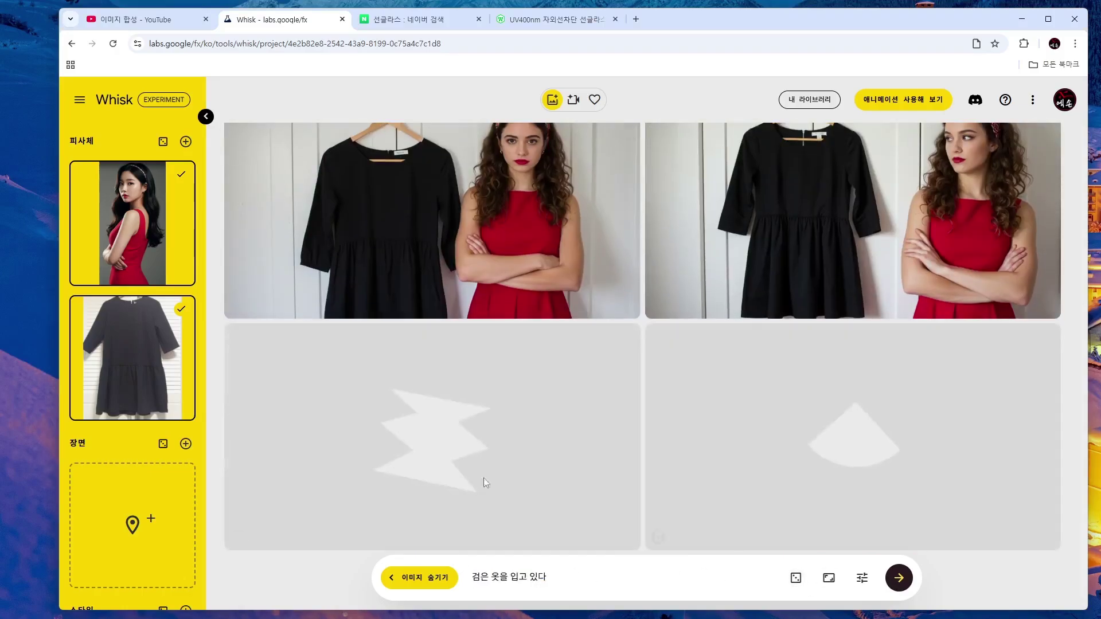
Remove the black dress from the subjects and add the sunglasses photo as the scene image.
{"action": "left_click", "coordinate": [86, 312]}
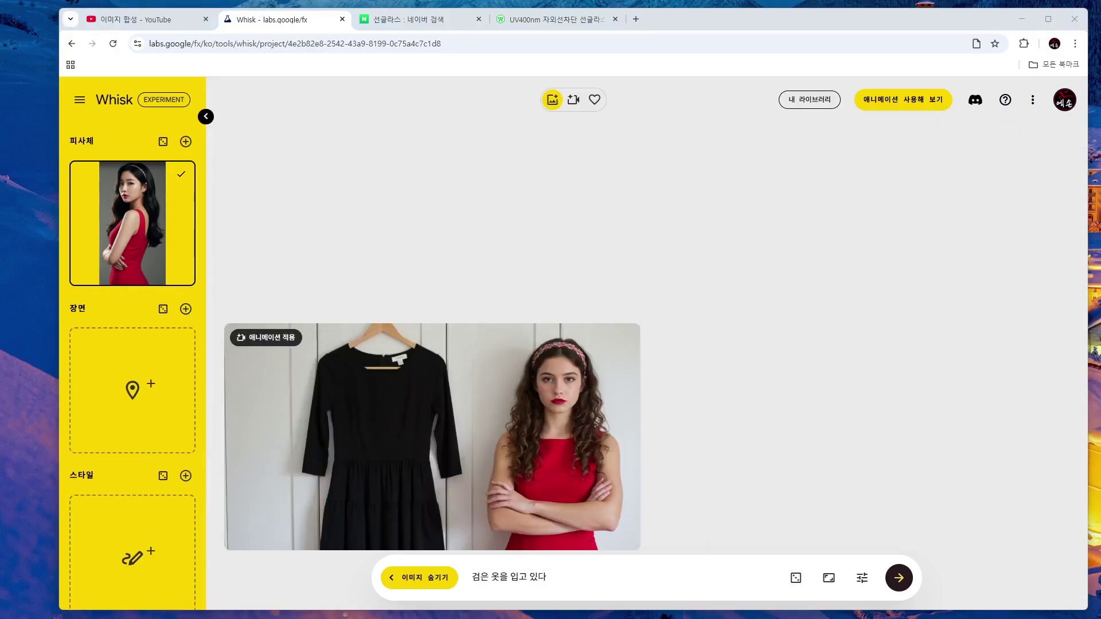
{"action": "left_click_drag", "start_coordinate": [173, 373], "coordinate": [120, 374]}
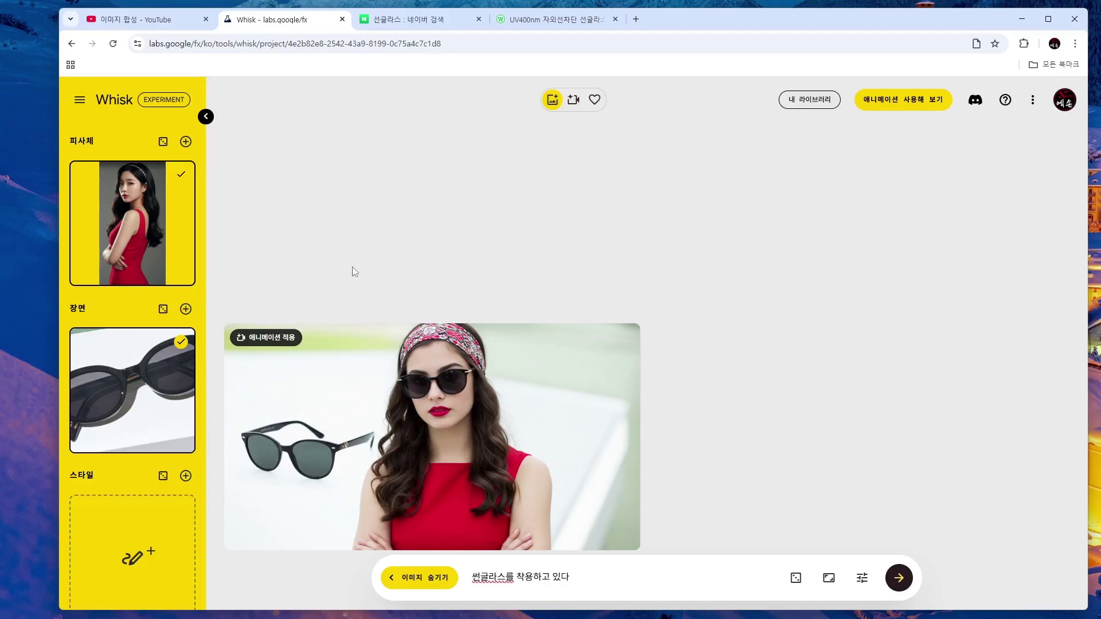
{"action": "key", "text": "ctrl+2"}
{"action": "mouse_move", "coordinate": [476, 438]}
{"action": "left_mouse_down"}
{"action": "mouse_move", "coordinate": [404, 342]}
{"action": "mouse_move", "coordinate": [453, 441]}
{"action": "left_mouse_up"}
{"action": "mouse_move", "coordinate": [143, 210]}
{"action": "left_mouse_down"}
{"action": "mouse_move", "coordinate": [162, 185]}
{"action": "mouse_move", "coordinate": [147, 215]}
{"action": "left_mouse_up"}
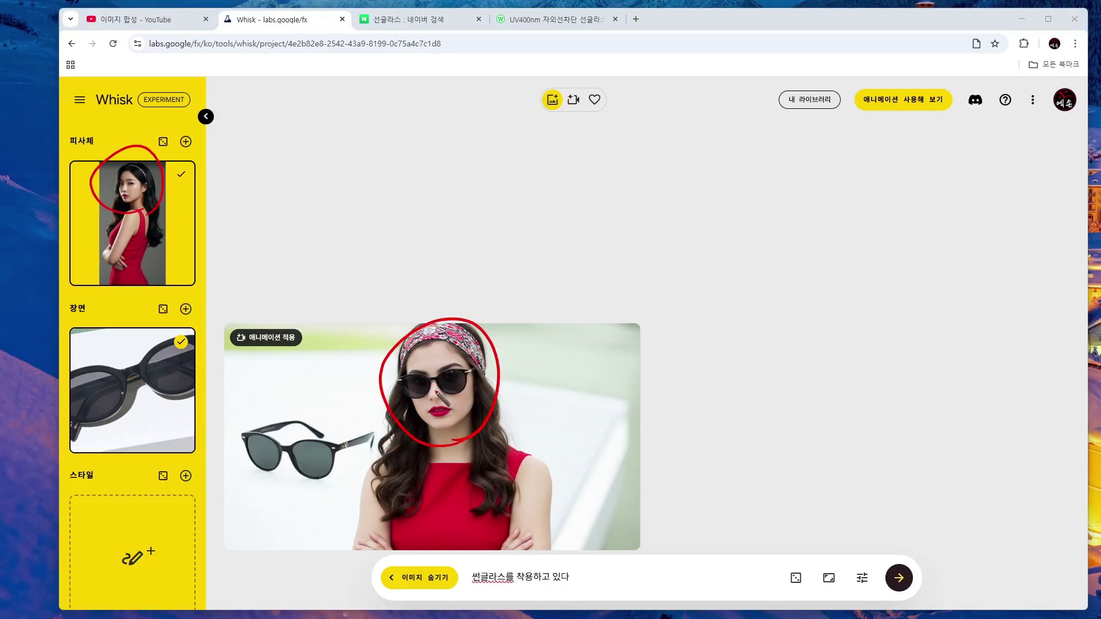
{"action": "left_click_drag", "start_coordinate": [468, 451], "coordinate": [419, 443]}
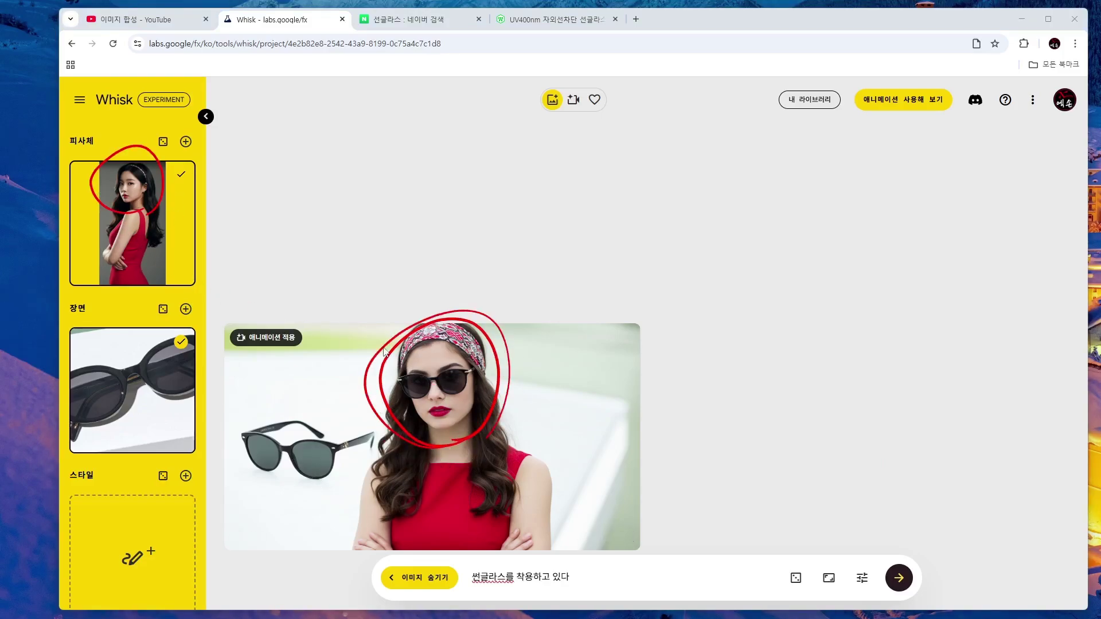
{"action": "key", "text": "Escape"}
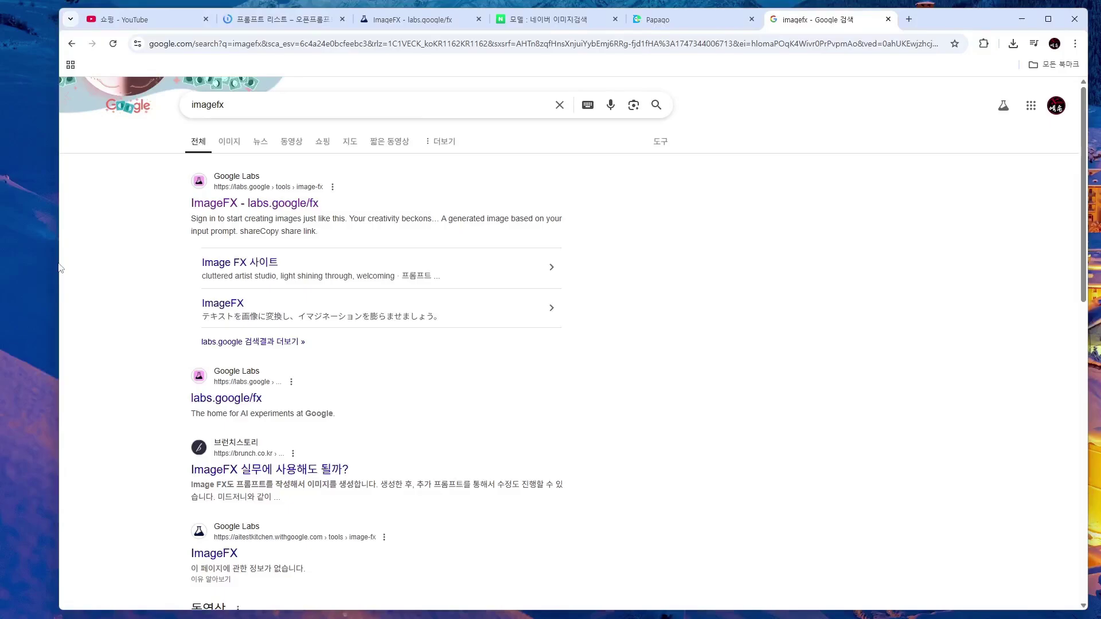
{"action": "left_click_drag", "start_coordinate": [252, 175], "coordinate": [255, 197]}
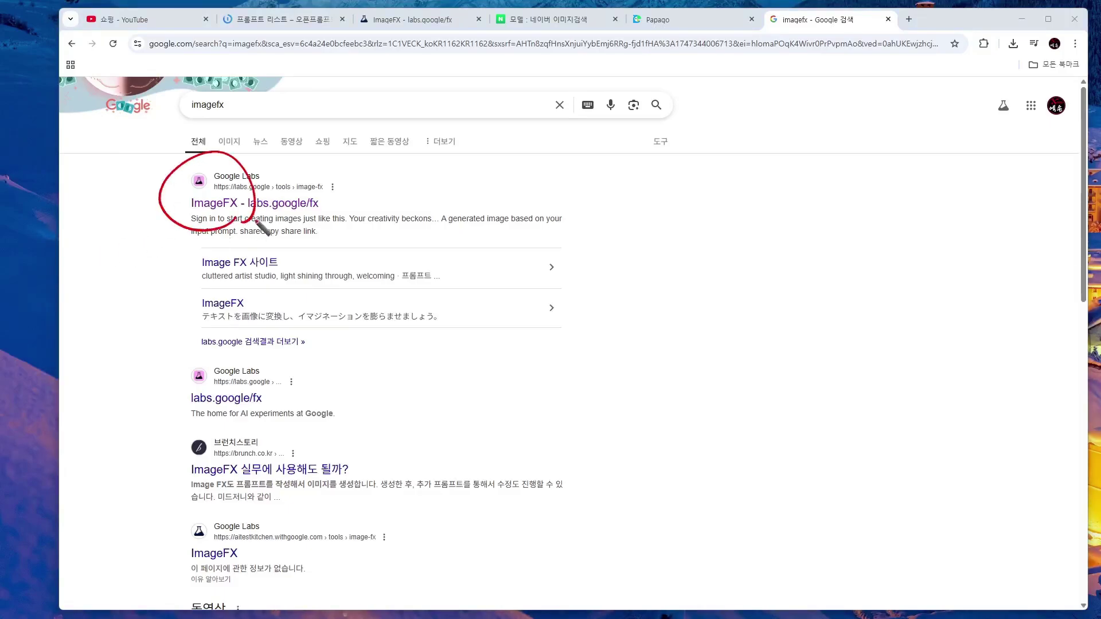
{"action": "key", "text": "Escape"}
Open the ImageFX site at labs.google/fx from the Google results for "imagefx".
{"action": "left_click_drag", "start_coordinate": [225, 105], "coordinate": [187, 105]}
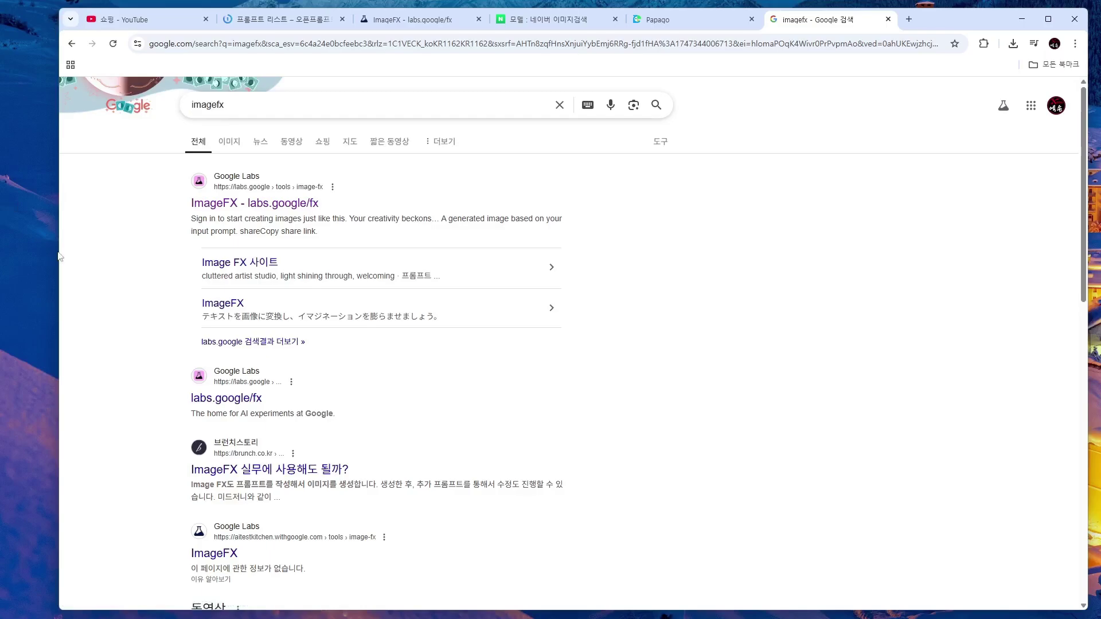
{"action": "left_click", "coordinate": [240, 204]}
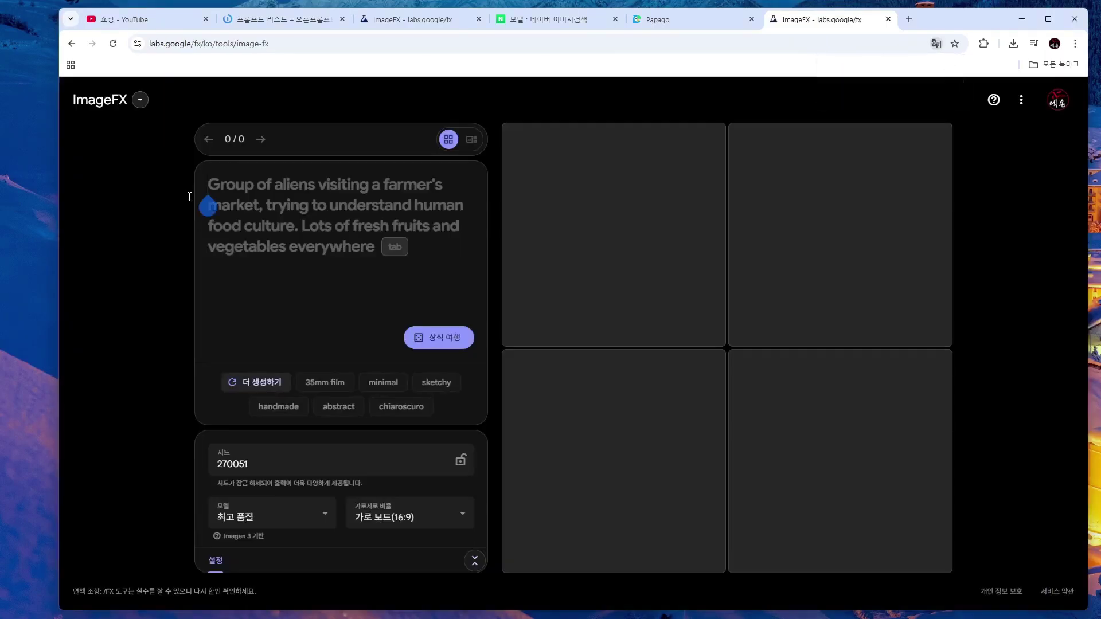
{"action": "mouse_move", "coordinate": [232, 274]}
{"action": "left_mouse_down"}
{"action": "mouse_move", "coordinate": [301, 169]}
{"action": "mouse_move", "coordinate": [220, 275]}
{"action": "left_mouse_up"}
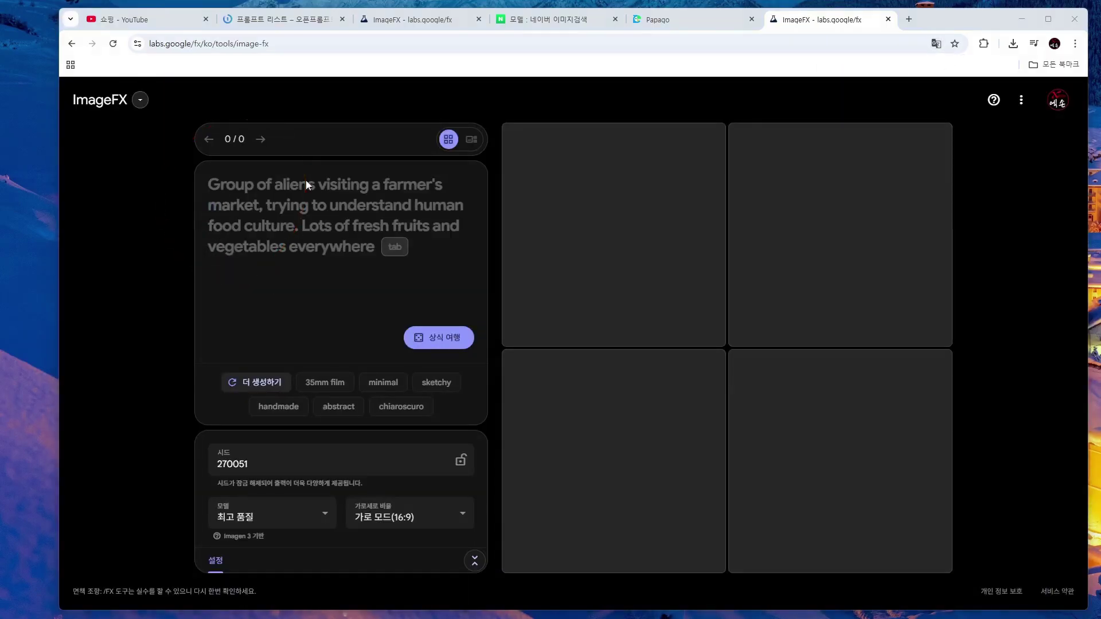
Switch to Papago and copy the English translation of "한국모델 / 전신, 머리부터 발끝까지".
{"action": "left_click", "coordinate": [671, 19]}
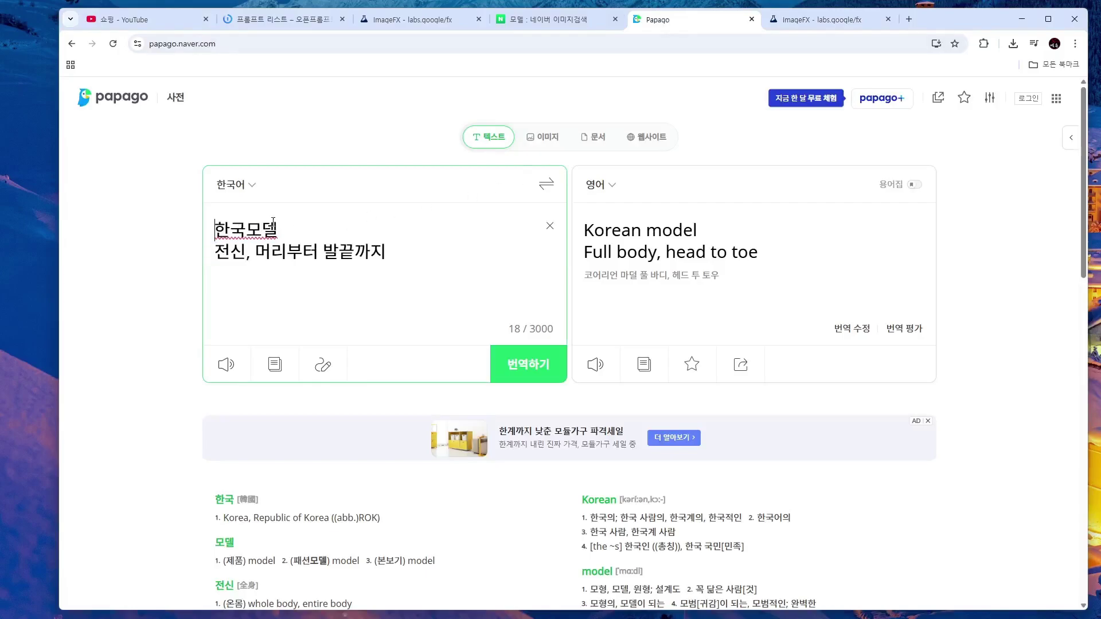
{"action": "left_click_drag", "start_coordinate": [278, 230], "coordinate": [405, 238]}
{"action": "left_click_drag", "start_coordinate": [214, 254], "coordinate": [396, 254]}
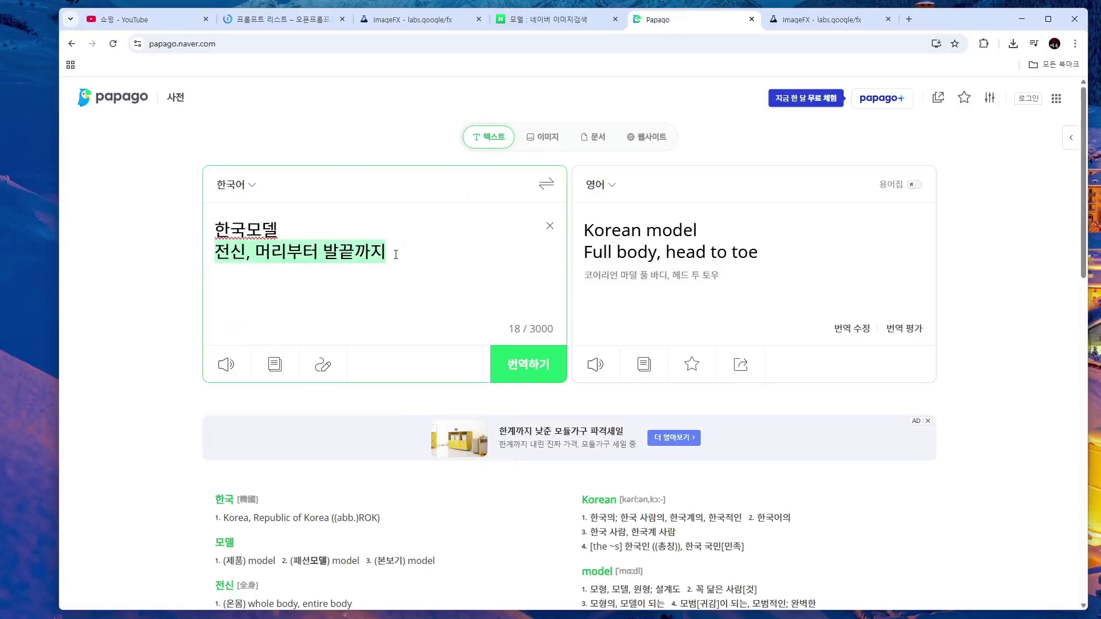
{"action": "left_click", "coordinate": [384, 234]}
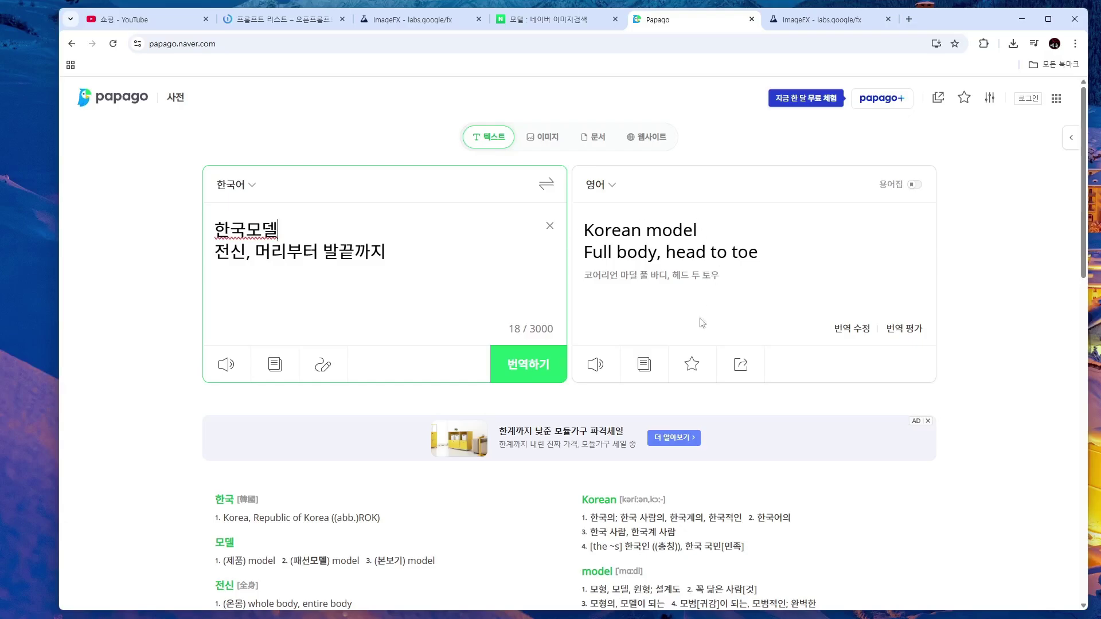
{"action": "left_click", "coordinate": [644, 364]}
Paste "Korean model Full body, head to toe" as the ImageFX prompt and generate the images.
{"action": "key", "text": "ctrl+Tab"}
{"action": "left_click", "coordinate": [298, 183]}
{"action": "key", "text": "ctrl+v"}
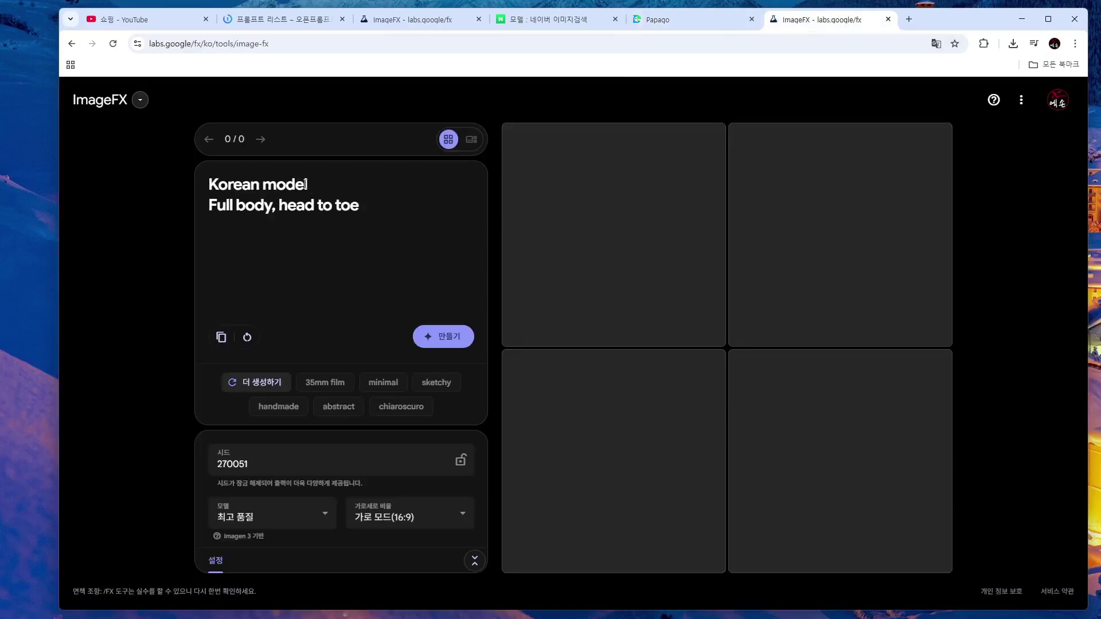
{"action": "left_click", "coordinate": [445, 340]}
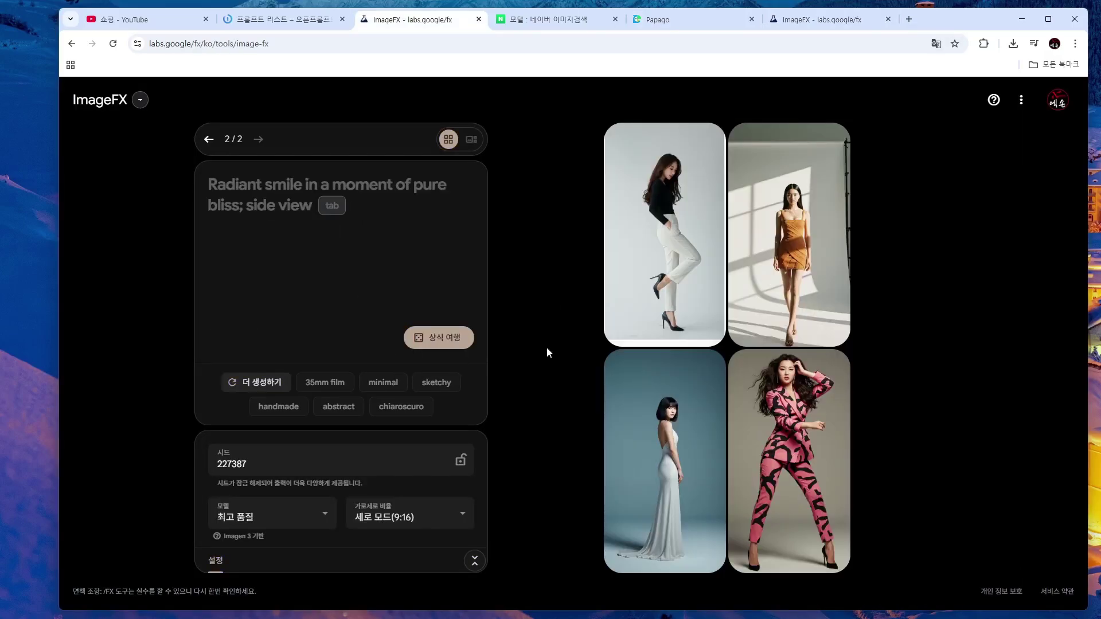
Enlarge the generated portrait images and browse through them to the model in the pink-and-black suit.
{"action": "left_click", "coordinate": [641, 304]}
{"action": "left_click", "coordinate": [899, 310]}
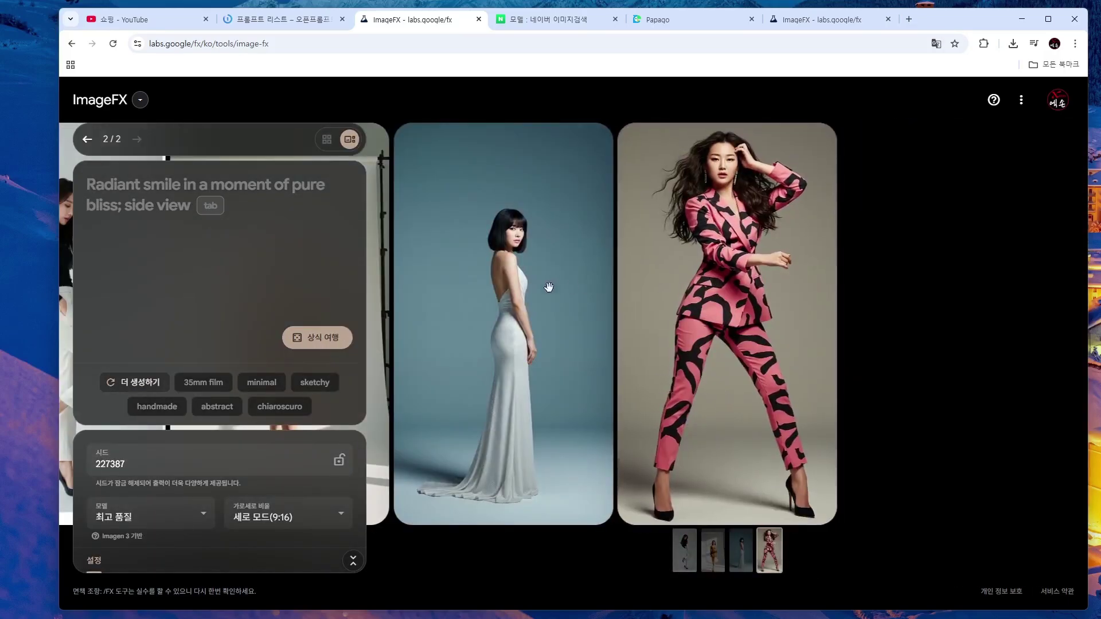
{"action": "left_click_drag", "start_coordinate": [548, 287], "coordinate": [786, 307]}
{"action": "left_click", "coordinate": [985, 311]}
{"action": "left_click", "coordinate": [984, 309]}
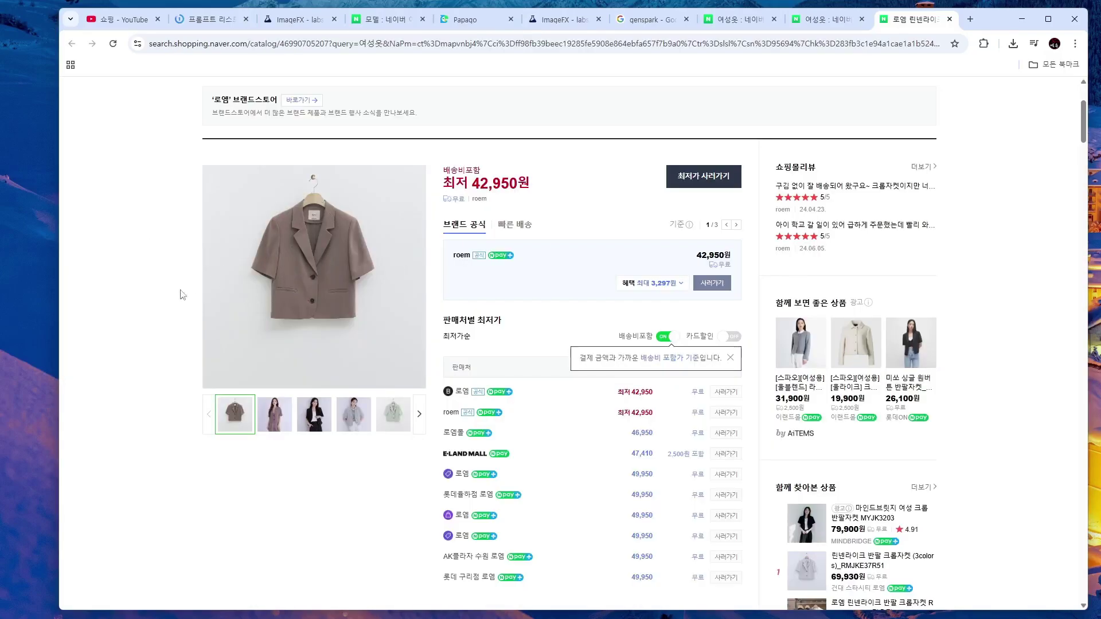
Capture a screenshot of the brown short-sleeve jacket photo and return to the Google results for "genspark".
{"action": "key", "text": "Print"}
{"action": "left_click_drag", "start_coordinate": [246, 203], "coordinate": [383, 327]}
{"action": "left_click", "coordinate": [648, 19]}
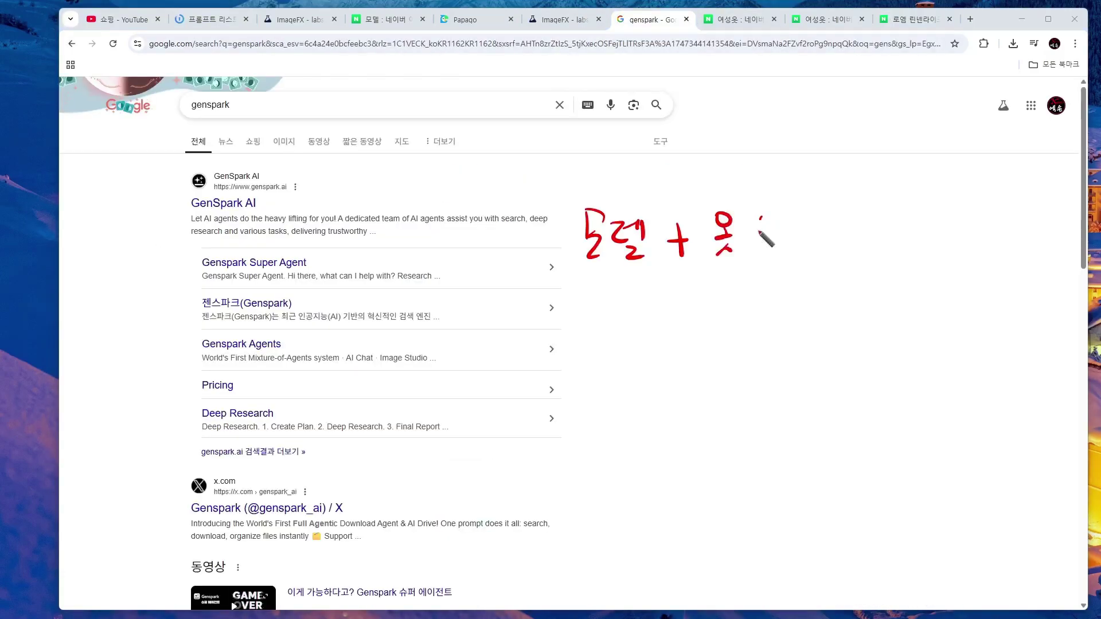
{"action": "left_click_drag", "start_coordinate": [765, 220], "coordinate": [762, 254]}
{"action": "left_click_drag", "start_coordinate": [768, 224], "coordinate": [790, 243]}
{"action": "mouse_move", "coordinate": [797, 224]}
{"action": "left_mouse_down"}
{"action": "mouse_move", "coordinate": [800, 245]}
{"action": "mouse_move", "coordinate": [828, 233]}
{"action": "left_mouse_up"}
{"action": "left_click_drag", "start_coordinate": [821, 243], "coordinate": [825, 257]}
{"action": "left_click_drag", "start_coordinate": [843, 217], "coordinate": [843, 247]}
{"action": "left_click_drag", "start_coordinate": [577, 284], "coordinate": [762, 273]}
{"action": "left_click", "coordinate": [779, 272]}
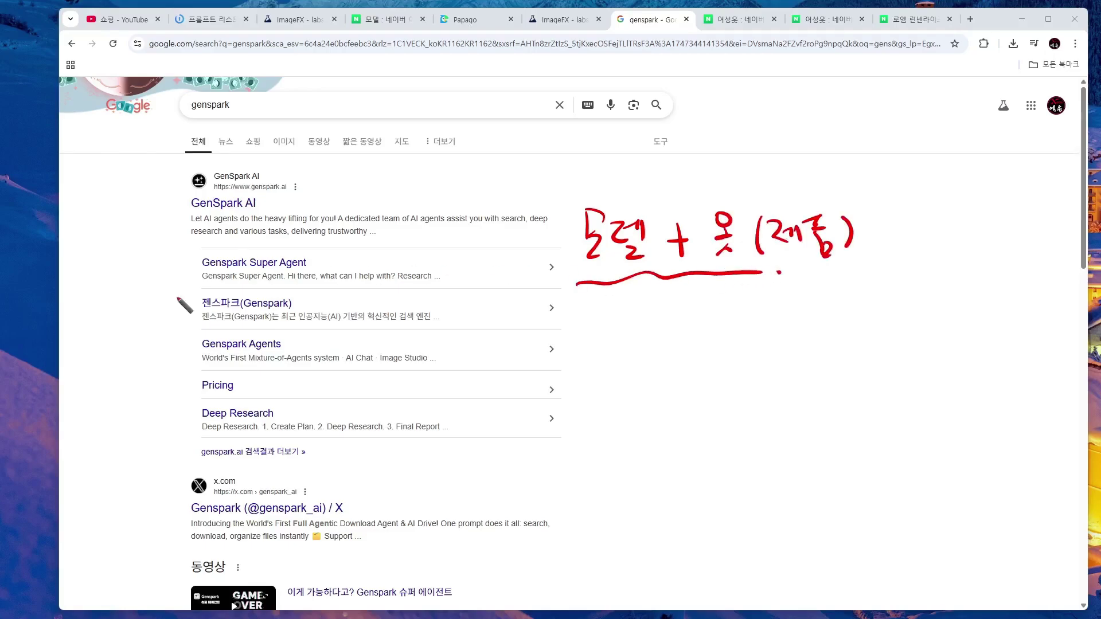
{"action": "key", "text": "Escape"}
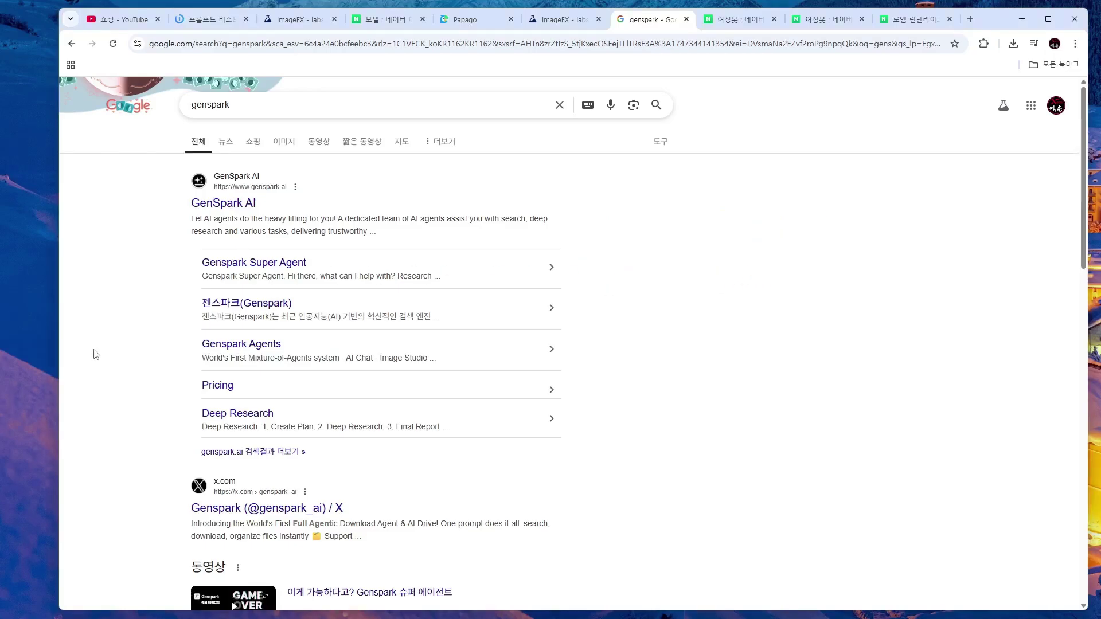
Open the Genspark site and go to its image studio (이미지 스튜디오).
{"action": "mouse_move", "coordinate": [168, 122]}
{"action": "left_mouse_down"}
{"action": "mouse_move", "coordinate": [175, 131]}
{"action": "mouse_move", "coordinate": [261, 101]}
{"action": "left_mouse_up"}
{"action": "left_click", "coordinate": [271, 106]}
{"action": "left_click", "coordinate": [151, 258]}
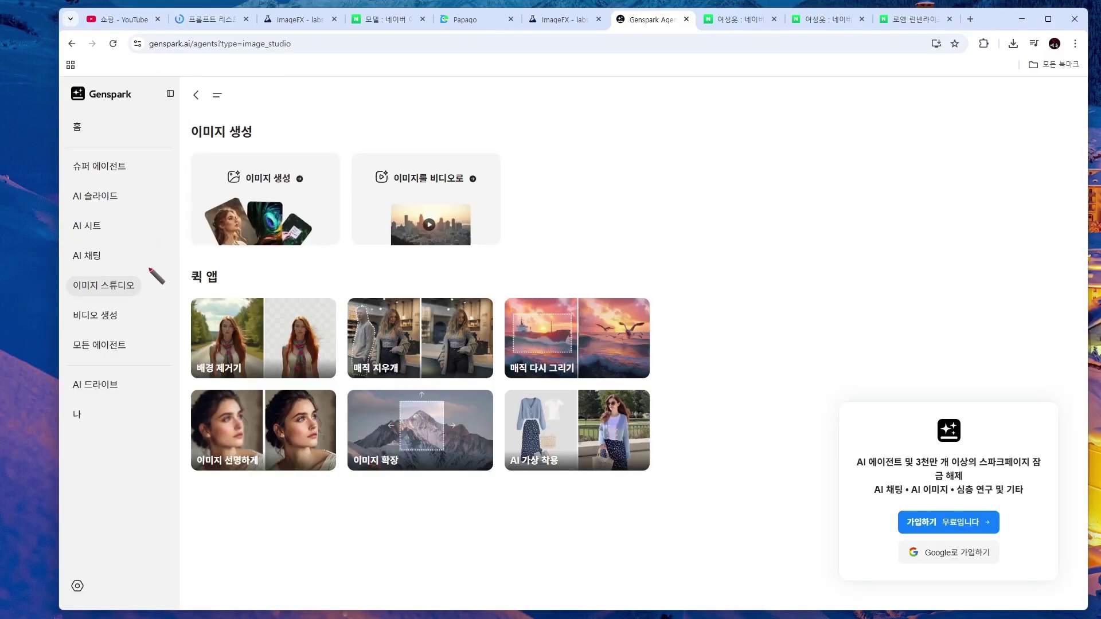
{"action": "left_click_drag", "start_coordinate": [148, 269], "coordinate": [172, 262]}
{"action": "left_click_drag", "start_coordinate": [72, 297], "coordinate": [161, 309]}
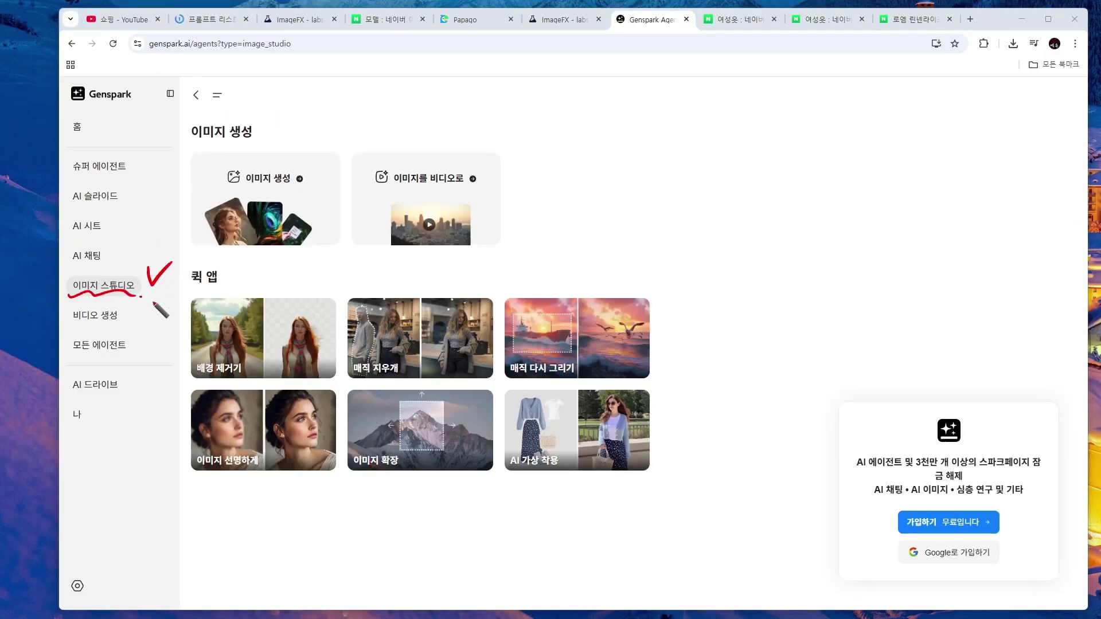
{"action": "key", "text": "Escape"}
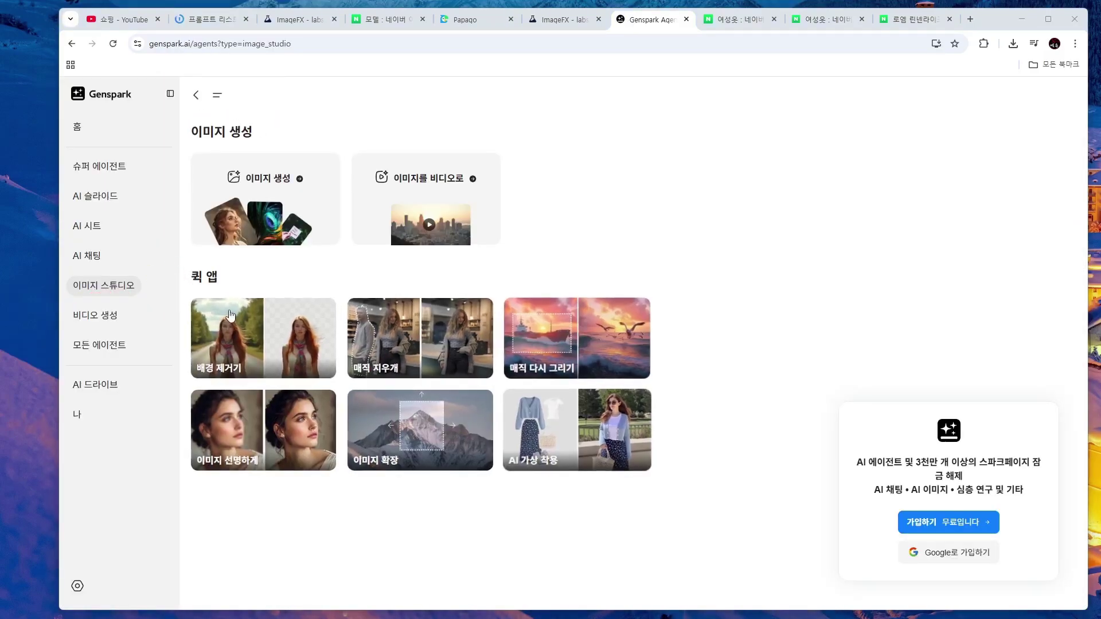
{"action": "key", "text": "ctrl+2"}
{"action": "left_click_drag", "start_coordinate": [507, 480], "coordinate": [565, 468]}
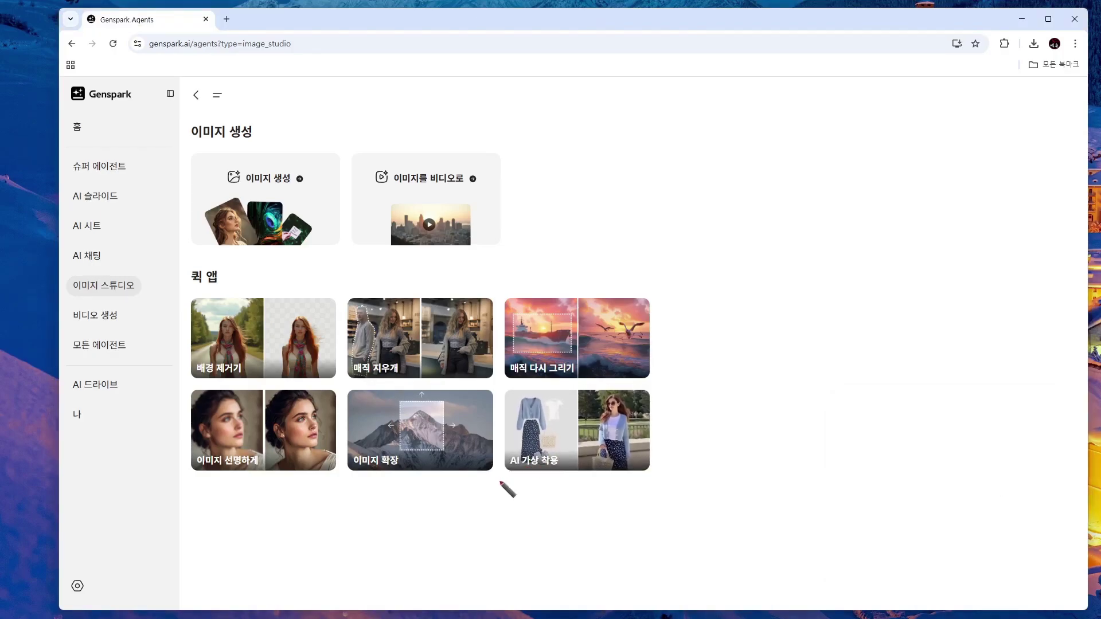
{"action": "mouse_move", "coordinate": [495, 483]}
{"action": "left_mouse_down"}
{"action": "mouse_move", "coordinate": [560, 473]}
{"action": "mouse_move", "coordinate": [550, 481]}
{"action": "mouse_move", "coordinate": [514, 491]}
{"action": "mouse_move", "coordinate": [570, 460]}
{"action": "mouse_move", "coordinate": [553, 480]}
{"action": "left_mouse_up"}
{"action": "left_click", "coordinate": [568, 484]}
{"action": "mouse_move", "coordinate": [442, 503]}
{"action": "left_mouse_down"}
{"action": "mouse_move", "coordinate": [465, 532]}
{"action": "mouse_move", "coordinate": [479, 504]}
{"action": "mouse_move", "coordinate": [482, 528]}
{"action": "mouse_move", "coordinate": [495, 531]}
{"action": "mouse_move", "coordinate": [528, 519]}
{"action": "left_mouse_up"}
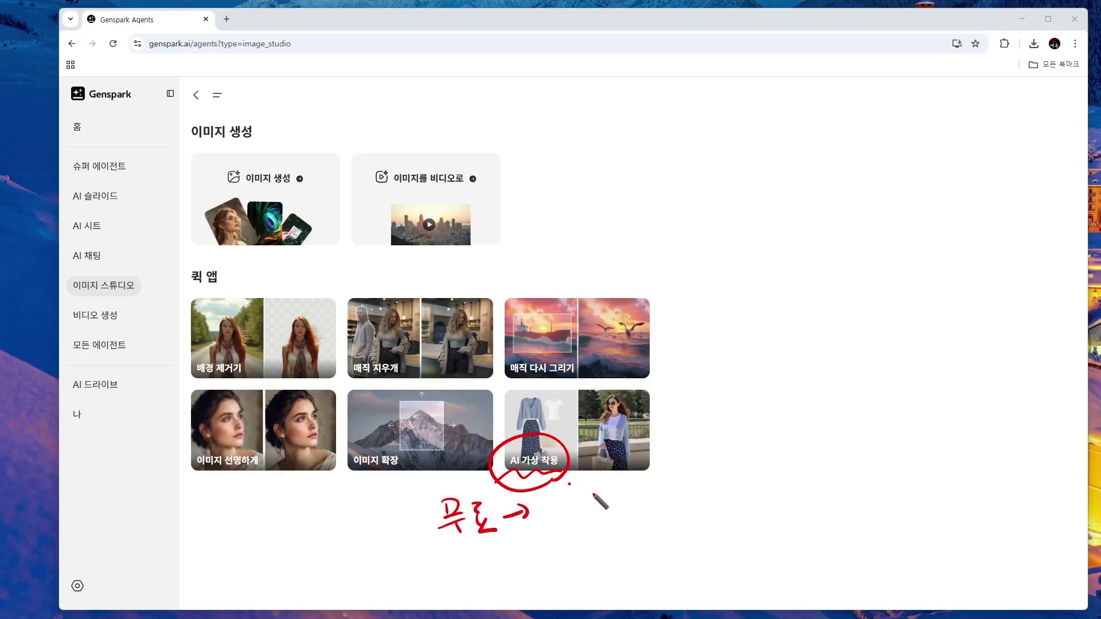
{"action": "mouse_move", "coordinate": [593, 492]}
{"action": "left_mouse_down"}
{"action": "mouse_move", "coordinate": [599, 508]}
{"action": "mouse_move", "coordinate": [781, 480]}
{"action": "left_mouse_up"}
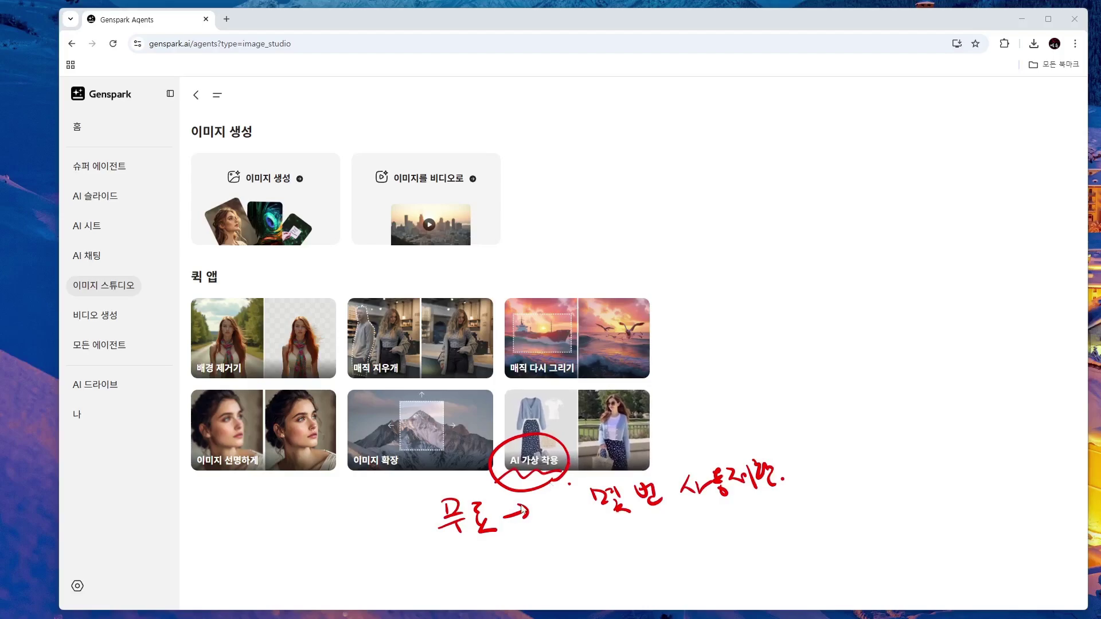
{"action": "key", "text": "Escape"}
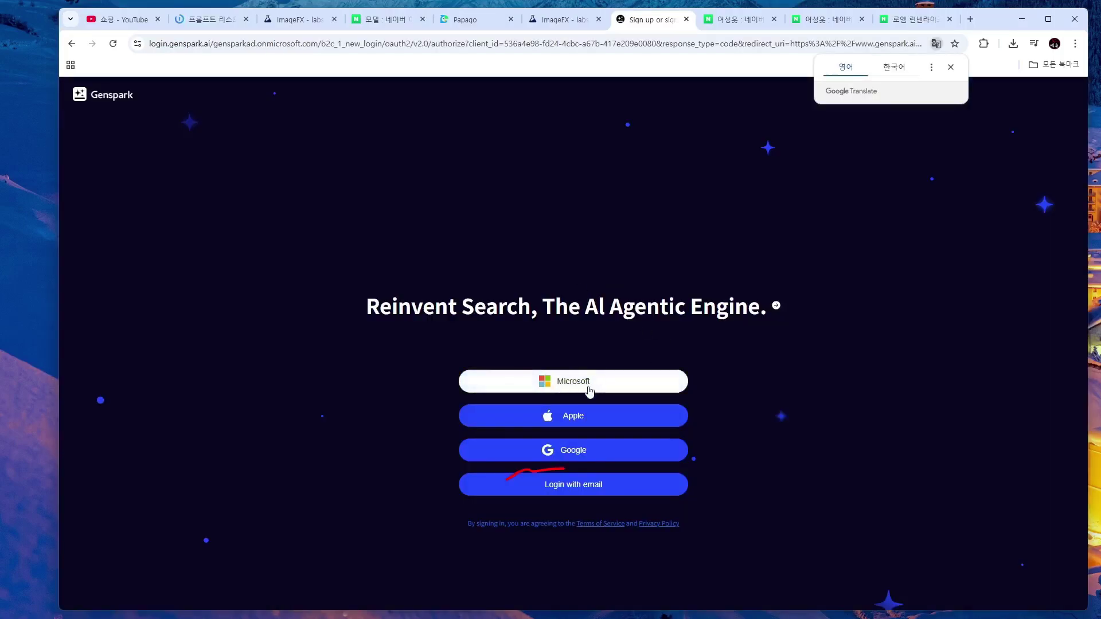
Sign in, open AI 가상 착용, upload the brown short-sleeve jacket image as the garment and add the full-body model photo.
{"action": "left_click_drag", "start_coordinate": [505, 479], "coordinate": [565, 469]}
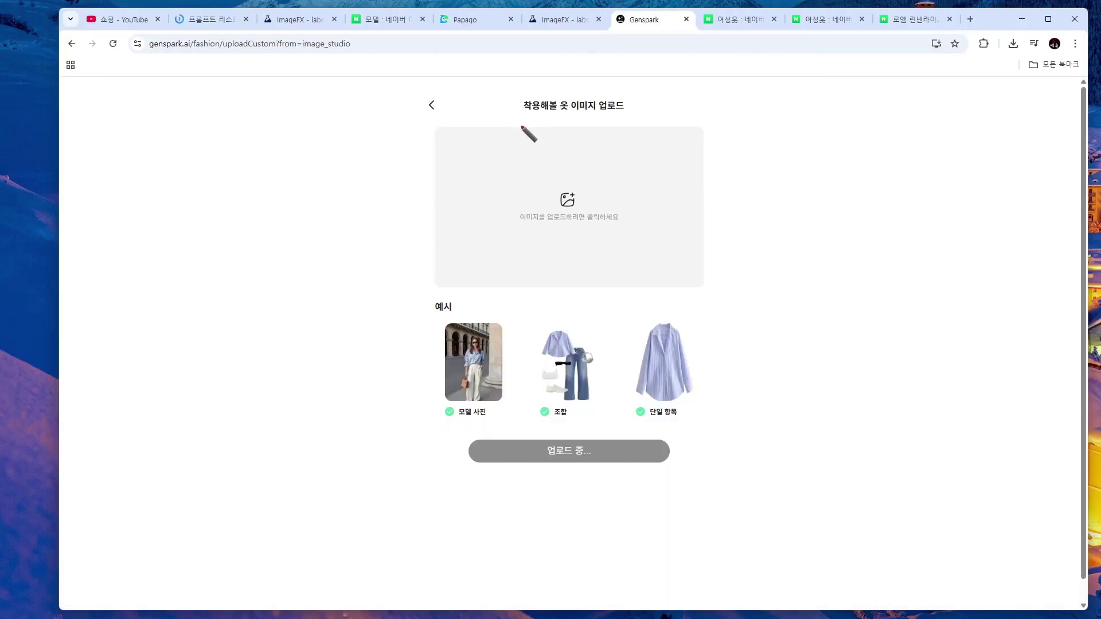
{"action": "left_click_drag", "start_coordinate": [521, 116], "coordinate": [616, 119]}
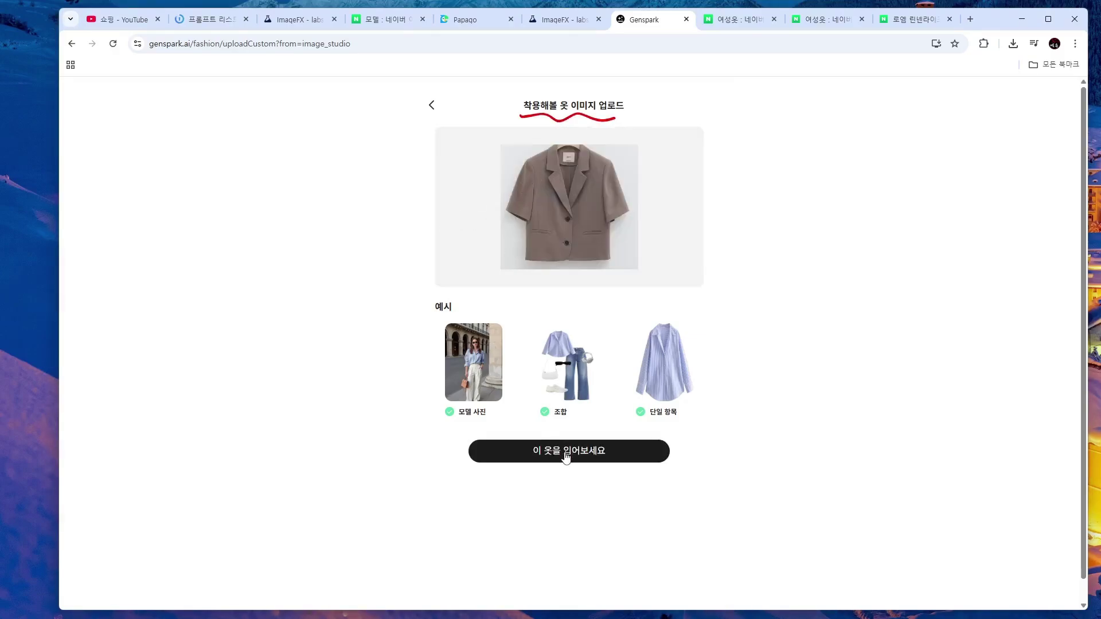
{"action": "left_click", "coordinate": [566, 453]}
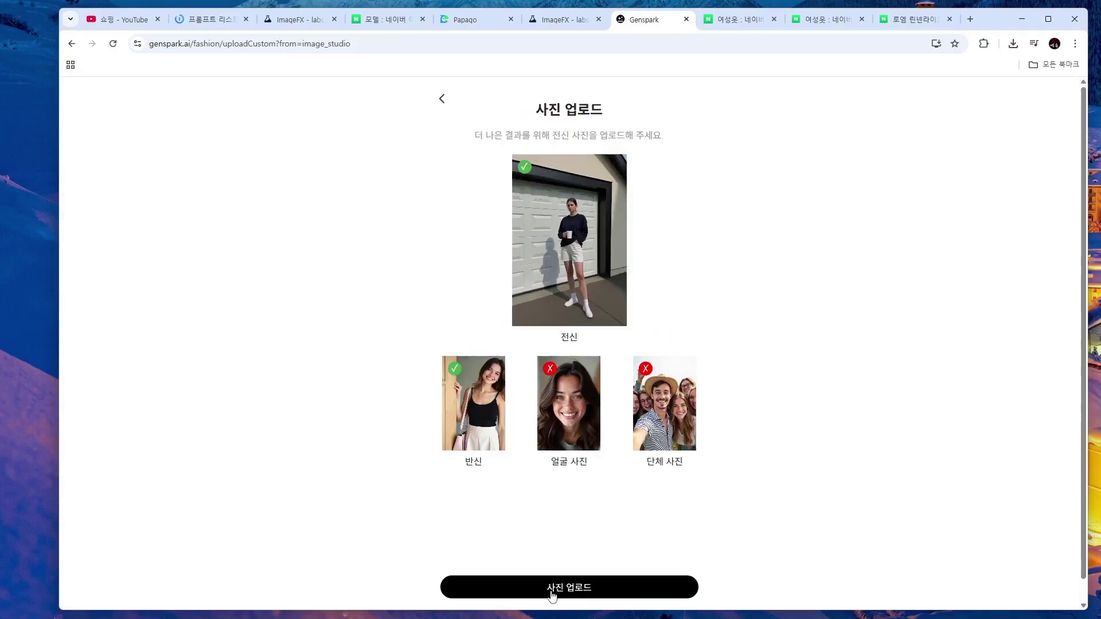
{"action": "left_click", "coordinate": [552, 597]}
{"action": "double_click", "coordinate": [212, 213]}
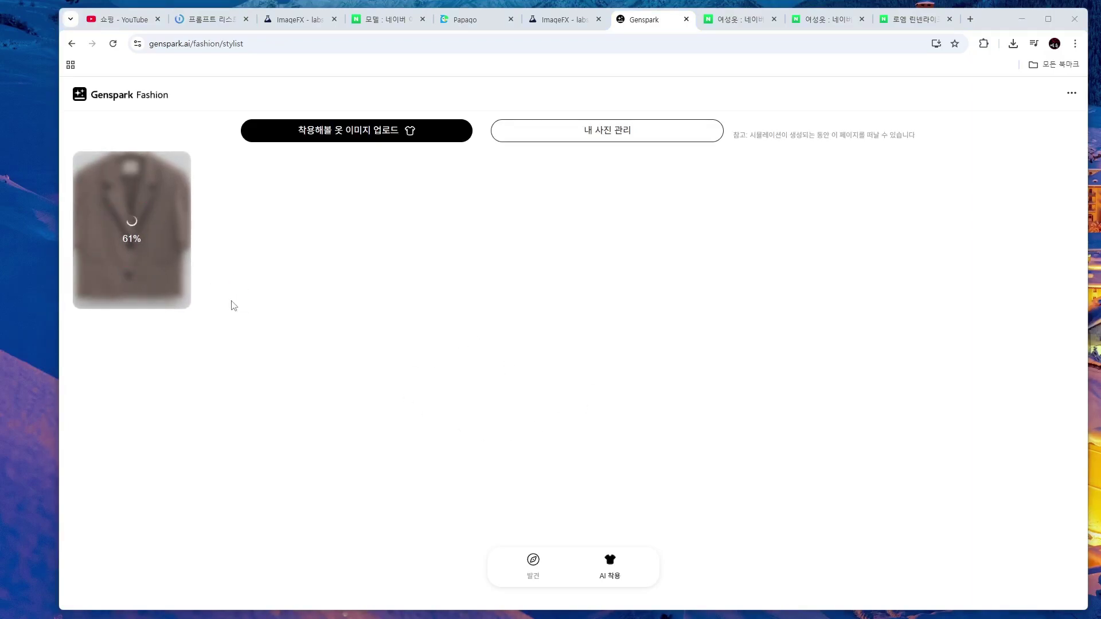
Open the jacket try-on result and compare the model's face in 합성1.jpg with the original 모델.jpg.
{"action": "left_click", "coordinate": [129, 229]}
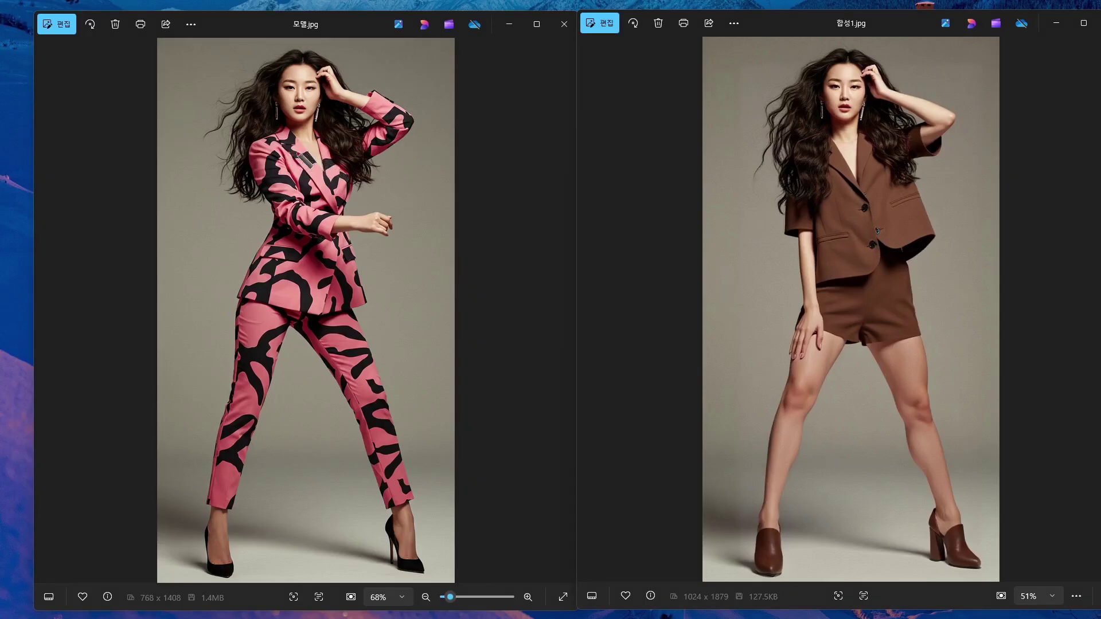
{"action": "mouse_move", "coordinate": [322, 148]}
{"action": "left_mouse_down"}
{"action": "mouse_move", "coordinate": [319, 37]}
{"action": "mouse_move", "coordinate": [332, 150]}
{"action": "left_mouse_up"}
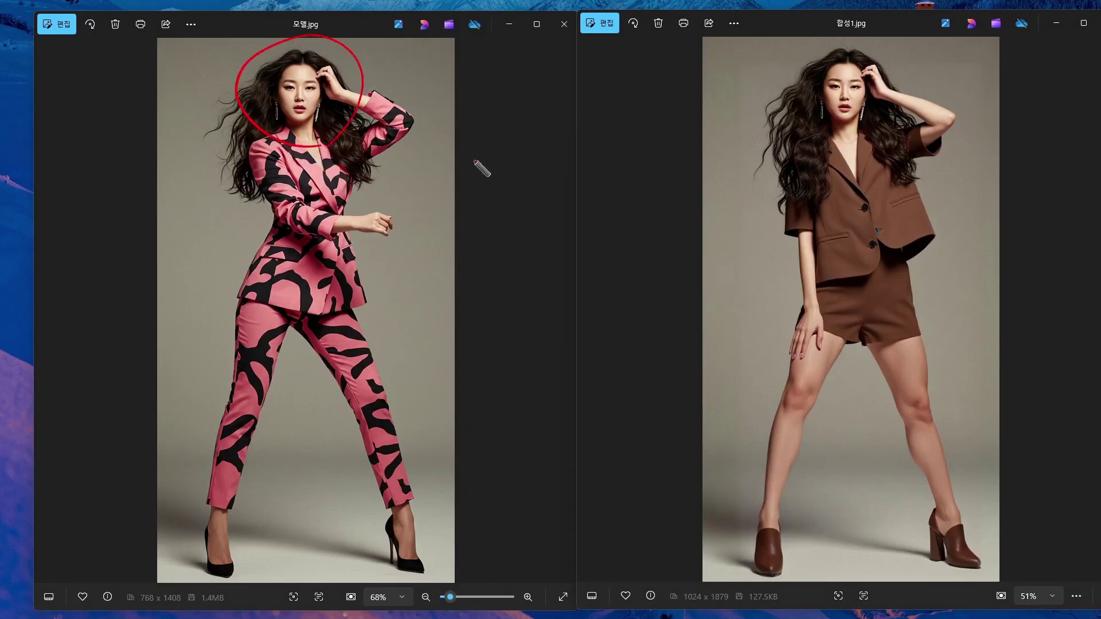
{"action": "mouse_move", "coordinate": [841, 141]}
{"action": "left_mouse_down"}
{"action": "mouse_move", "coordinate": [800, 118]}
{"action": "mouse_move", "coordinate": [844, 141]}
{"action": "left_mouse_up"}
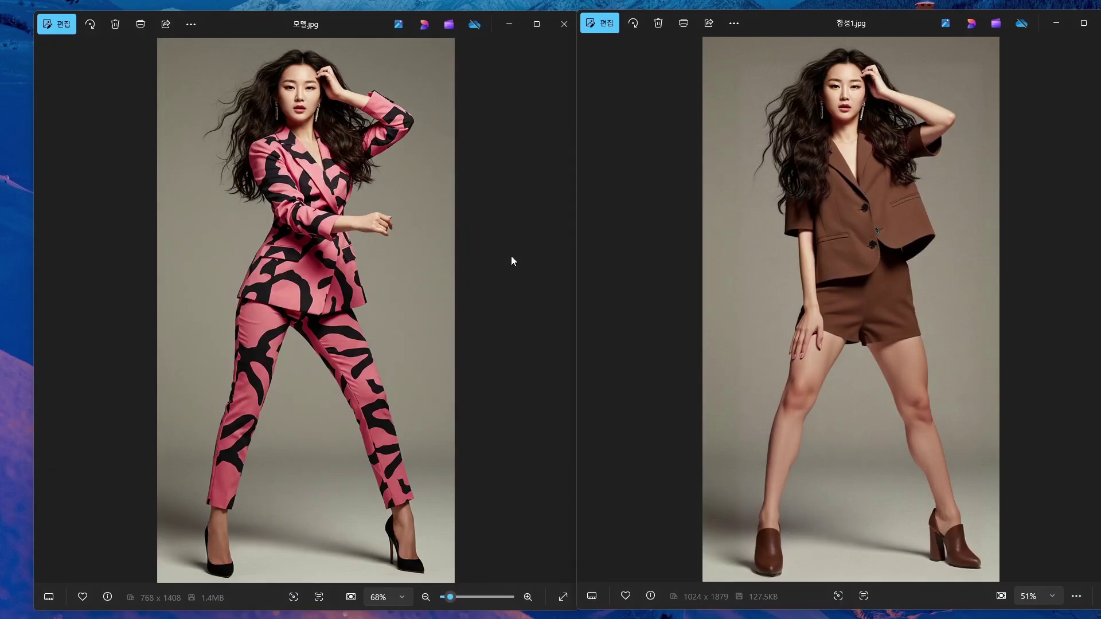
{"action": "left_click_drag", "start_coordinate": [540, 182], "coordinate": [593, 182]}
{"action": "mouse_move", "coordinate": [533, 205]}
{"action": "left_mouse_down"}
{"action": "mouse_move", "coordinate": [626, 202]}
{"action": "mouse_move", "coordinate": [583, 205]}
{"action": "mouse_move", "coordinate": [537, 182]}
{"action": "left_mouse_up"}
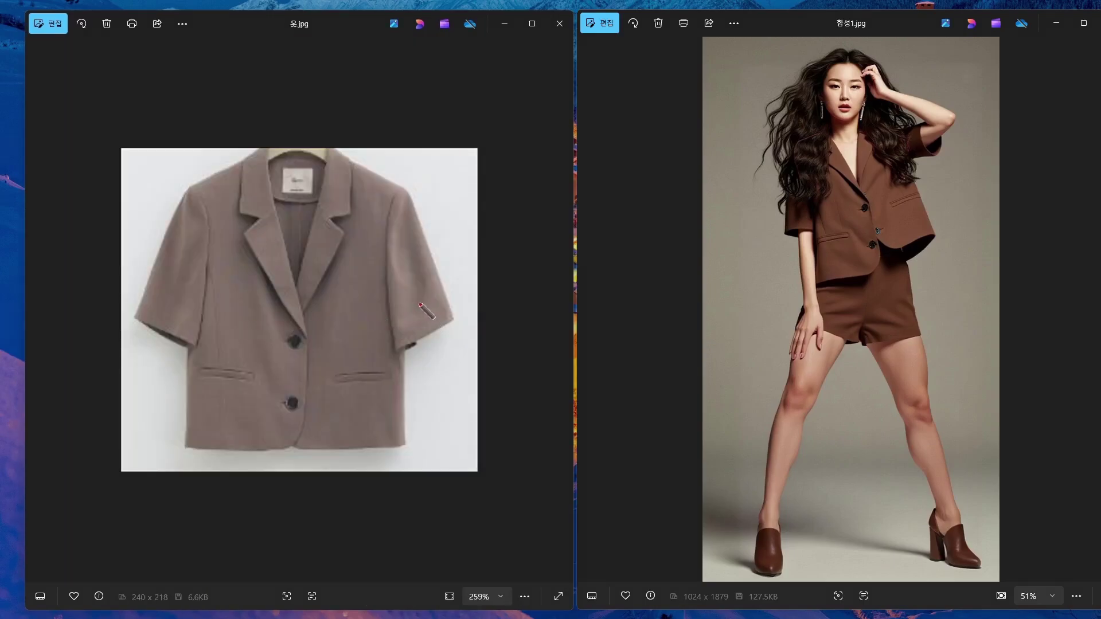
Compare the sleeves, buttons and pockets of the jacket in 옷.jpg with those of the jacket worn in 합성1.jpg.
{"action": "left_click_drag", "start_coordinate": [395, 317], "coordinate": [414, 315]}
{"action": "left_click_drag", "start_coordinate": [830, 274], "coordinate": [846, 261]}
{"action": "key", "text": "Escape"}
{"action": "mouse_move", "coordinate": [294, 337]}
{"action": "left_mouse_down"}
{"action": "mouse_move", "coordinate": [311, 366]}
{"action": "mouse_move", "coordinate": [279, 427]}
{"action": "left_mouse_up"}
{"action": "left_click_drag", "start_coordinate": [867, 198], "coordinate": [875, 218]}
{"action": "left_click_drag", "start_coordinate": [872, 236], "coordinate": [864, 258]}
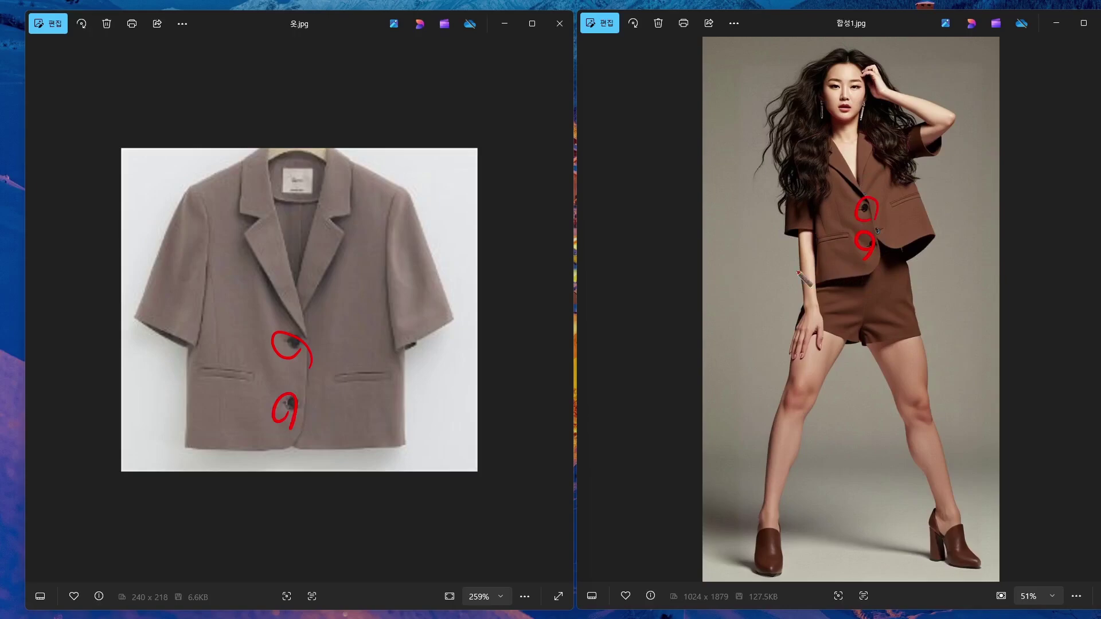
{"action": "left_click_drag", "start_coordinate": [198, 365], "coordinate": [260, 371]}
{"action": "left_click_drag", "start_coordinate": [198, 376], "coordinate": [255, 385]}
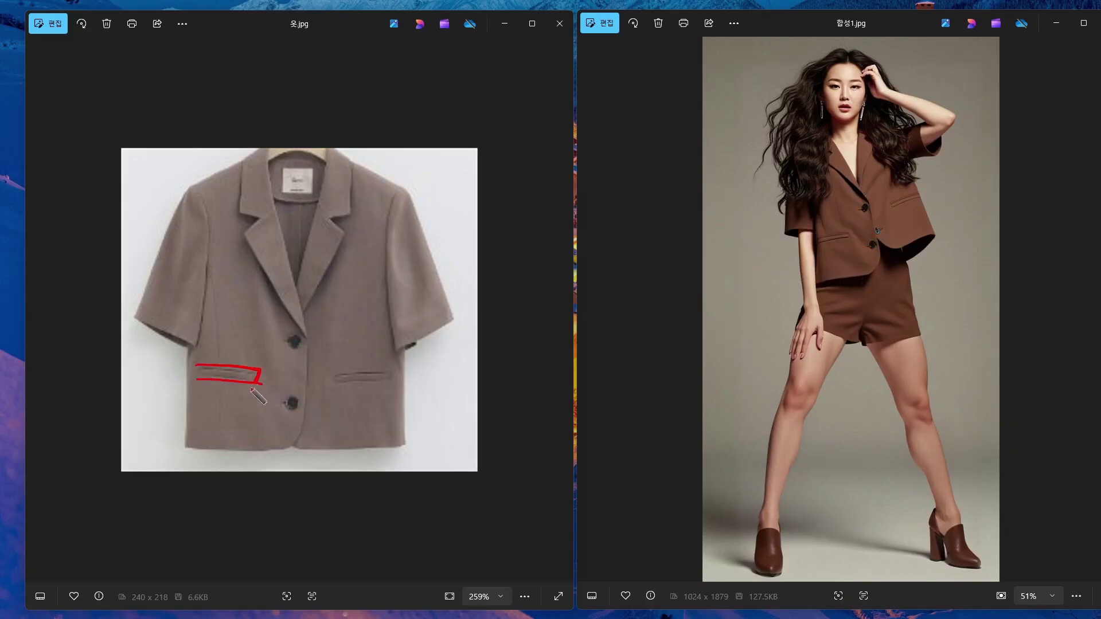
{"action": "key", "text": "Delete"}
{"action": "left_click_drag", "start_coordinate": [214, 306], "coordinate": [217, 361]}
{"action": "left_click_drag", "start_coordinate": [820, 205], "coordinate": [827, 230]}
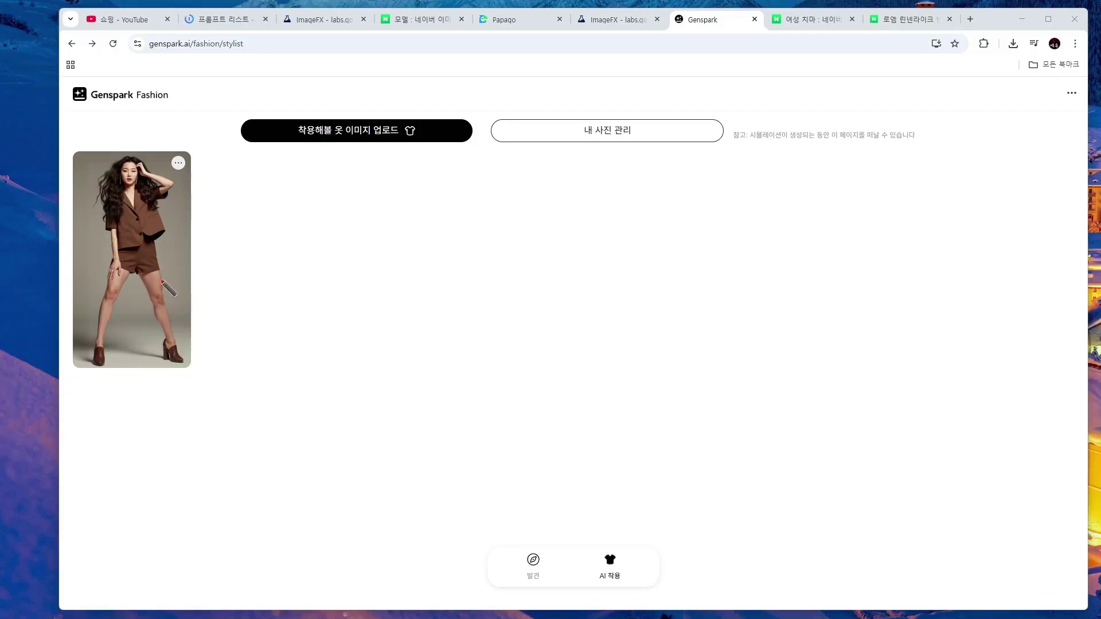
Upload the brown plaid pleated skirt image as a new garment to try on and generate the try-on.
{"action": "mouse_move", "coordinate": [167, 278]}
{"action": "left_mouse_down"}
{"action": "mouse_move", "coordinate": [99, 252]}
{"action": "mouse_move", "coordinate": [184, 279]}
{"action": "left_mouse_up"}
{"action": "left_click_drag", "start_coordinate": [282, 118], "coordinate": [309, 105]}
{"action": "left_click_drag", "start_coordinate": [289, 144], "coordinate": [395, 145]}
{"action": "left_click", "coordinate": [348, 138]}
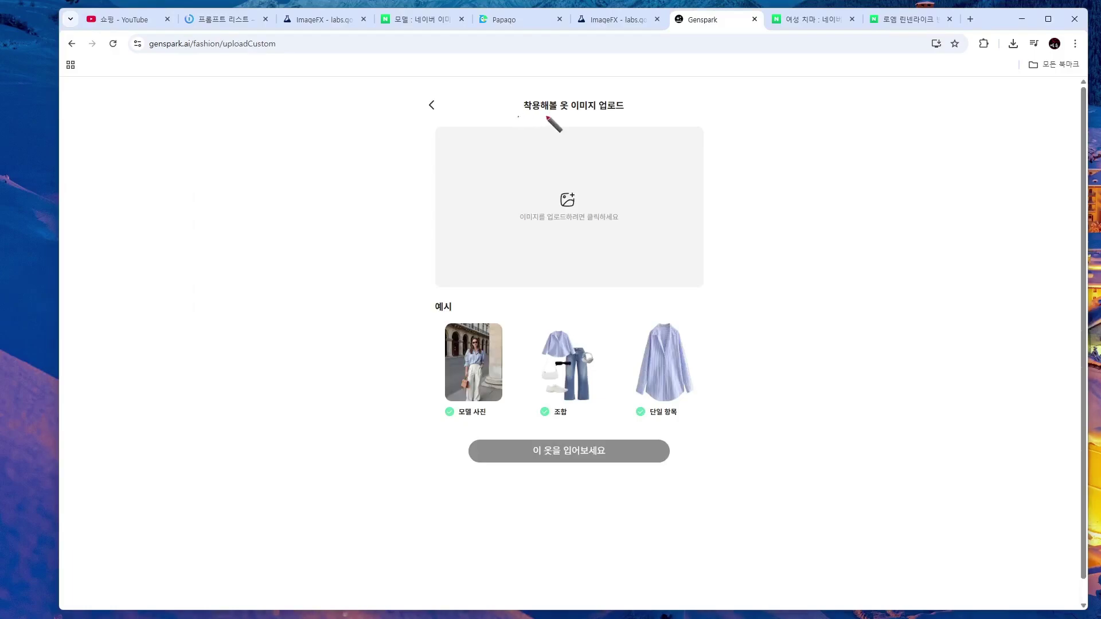
{"action": "left_click_drag", "start_coordinate": [519, 114], "coordinate": [642, 115]}
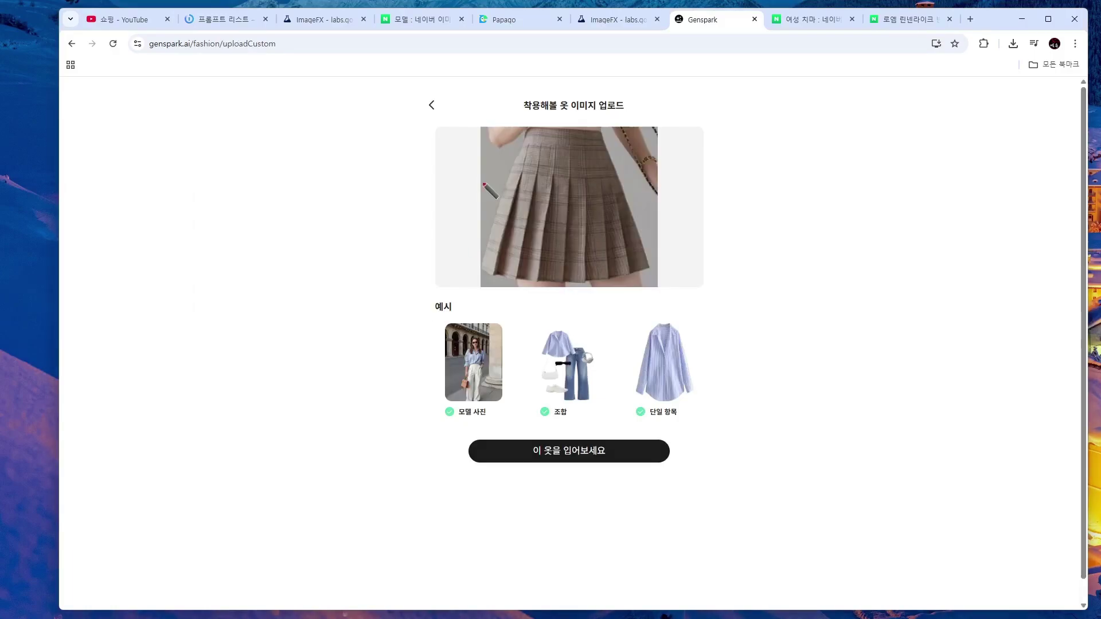
{"action": "left_click_drag", "start_coordinate": [495, 156], "coordinate": [455, 246]}
{"action": "left_click_drag", "start_coordinate": [502, 169], "coordinate": [478, 241]}
{"action": "left_click_drag", "start_coordinate": [528, 189], "coordinate": [508, 256]}
{"action": "left_click_drag", "start_coordinate": [563, 196], "coordinate": [535, 258]}
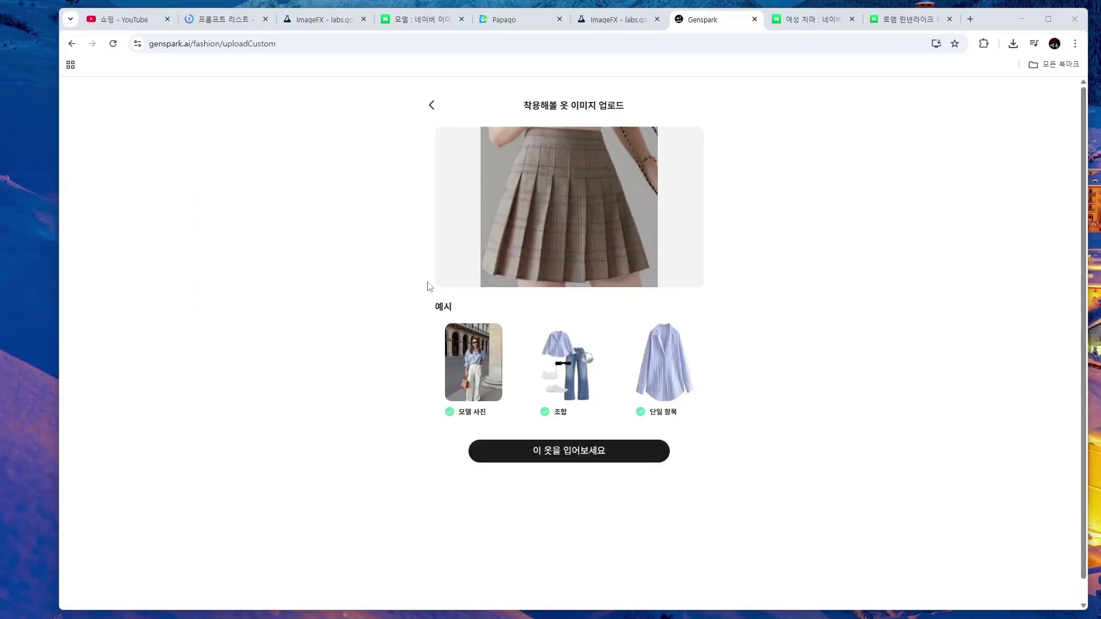
{"action": "left_click", "coordinate": [555, 458]}
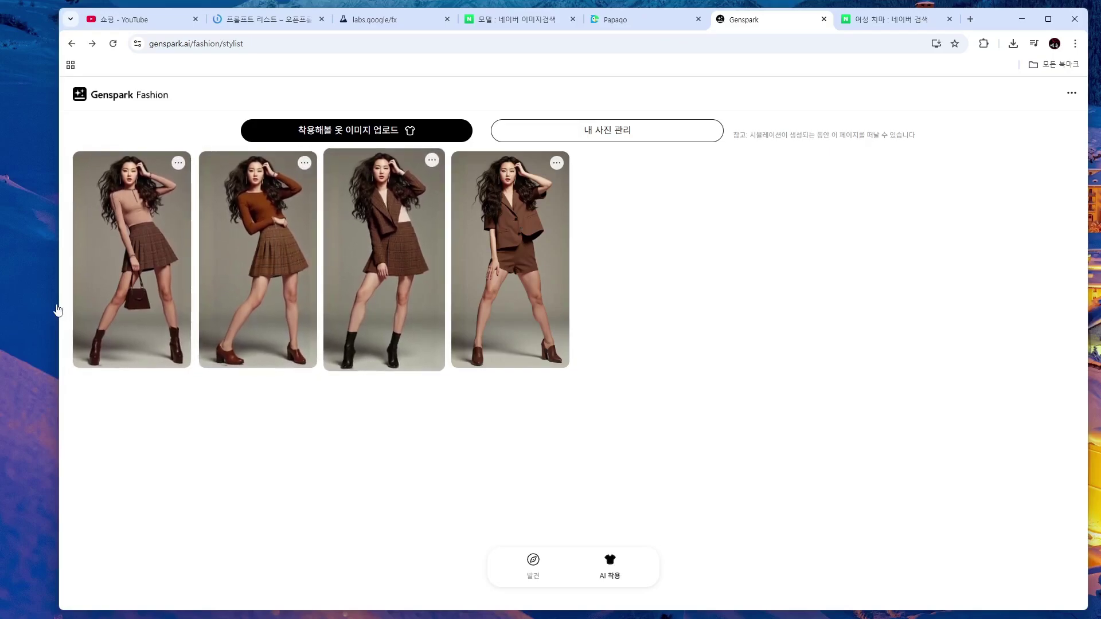
View the pleated skirt try-on results and compare the skirt's pleats with the product photo 하의.jpg.
{"action": "left_click", "coordinate": [132, 259]}
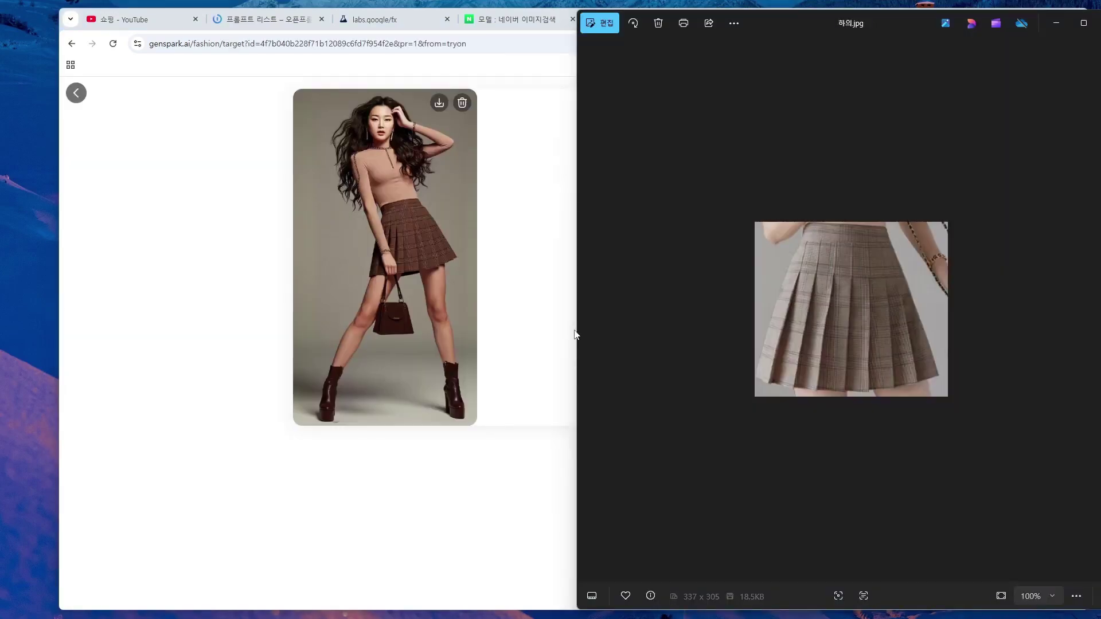
{"action": "mouse_move", "coordinate": [760, 232]}
{"action": "left_mouse_down"}
{"action": "mouse_move", "coordinate": [718, 287]}
{"action": "mouse_move", "coordinate": [717, 371]}
{"action": "left_mouse_up"}
{"action": "left_click", "coordinate": [729, 375]}
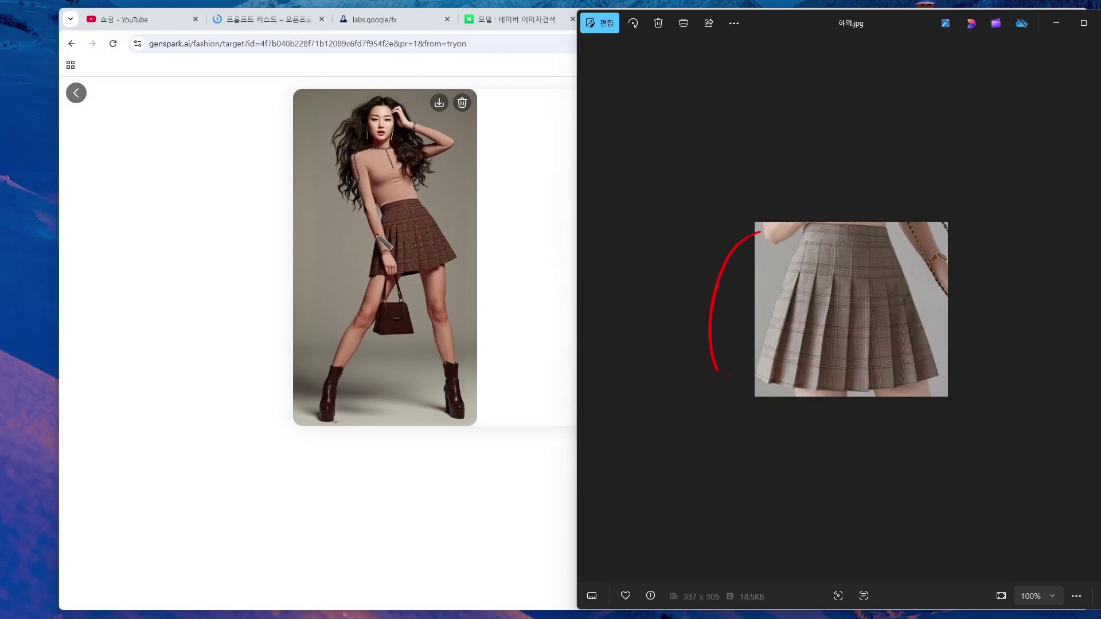
{"action": "left_click_drag", "start_coordinate": [380, 225], "coordinate": [375, 260]}
{"action": "mouse_move", "coordinate": [395, 229]}
{"action": "left_mouse_down"}
{"action": "mouse_move", "coordinate": [376, 262]}
{"action": "mouse_move", "coordinate": [412, 259]}
{"action": "left_mouse_up"}
{"action": "left_click_drag", "start_coordinate": [420, 222], "coordinate": [428, 252]}
{"action": "left_click_drag", "start_coordinate": [437, 218], "coordinate": [459, 265]}
{"action": "left_click_drag", "start_coordinate": [792, 248], "coordinate": [741, 320]}
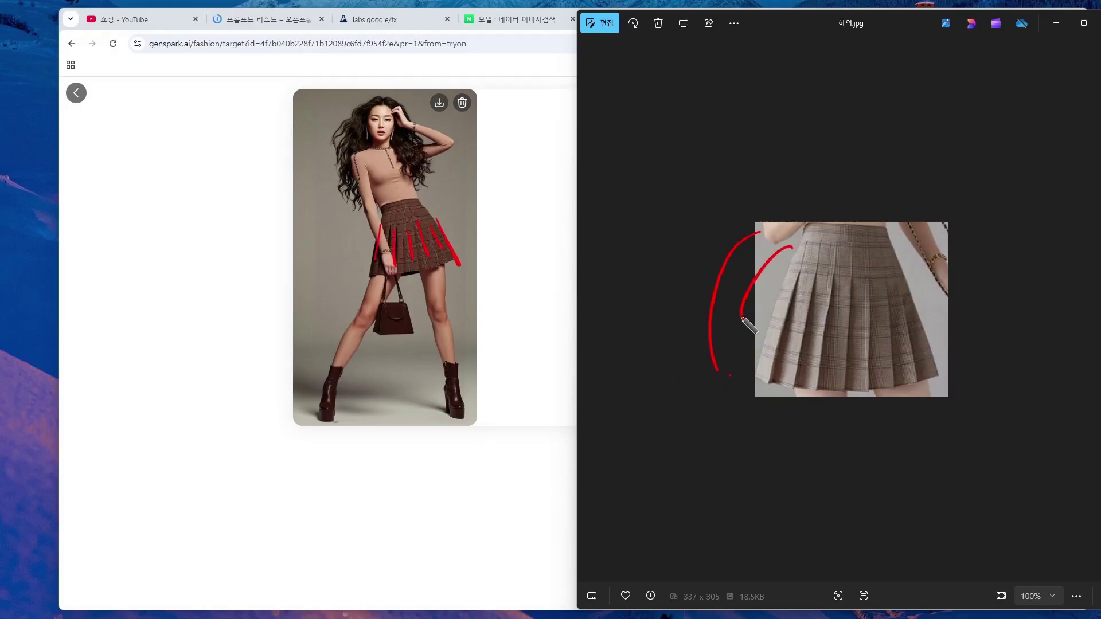
{"action": "left_click", "coordinate": [757, 307]}
{"action": "key", "text": "Escape"}
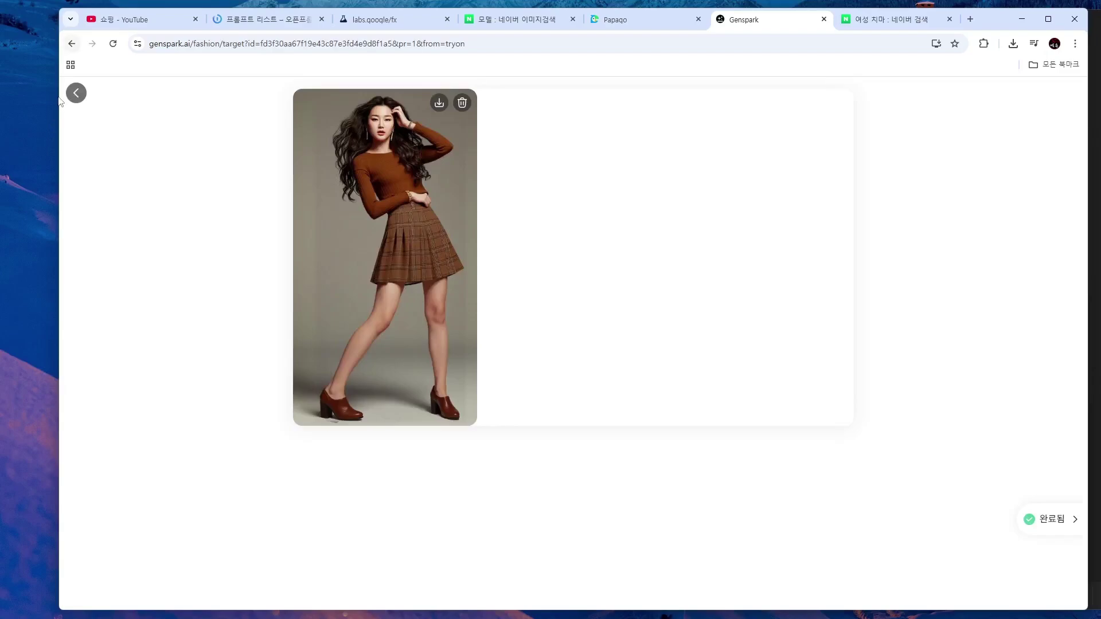
{"action": "left_click", "coordinate": [76, 93]}
{"action": "mouse_move", "coordinate": [538, 420]}
{"action": "left_mouse_down"}
{"action": "mouse_move", "coordinate": [579, 421]}
{"action": "mouse_move", "coordinate": [603, 372]}
{"action": "mouse_move", "coordinate": [601, 334]}
{"action": "left_mouse_up"}
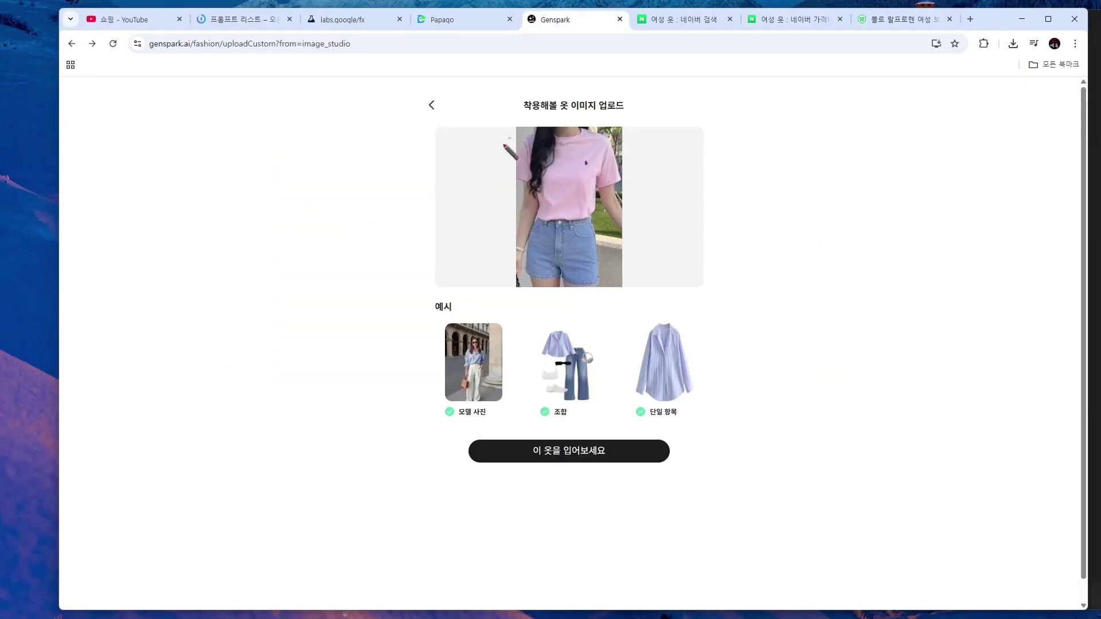
Generate a try-on from the uploaded photo of the pink T-shirt and denim shorts outfit.
{"action": "left_click_drag", "start_coordinate": [503, 145], "coordinate": [510, 287]}
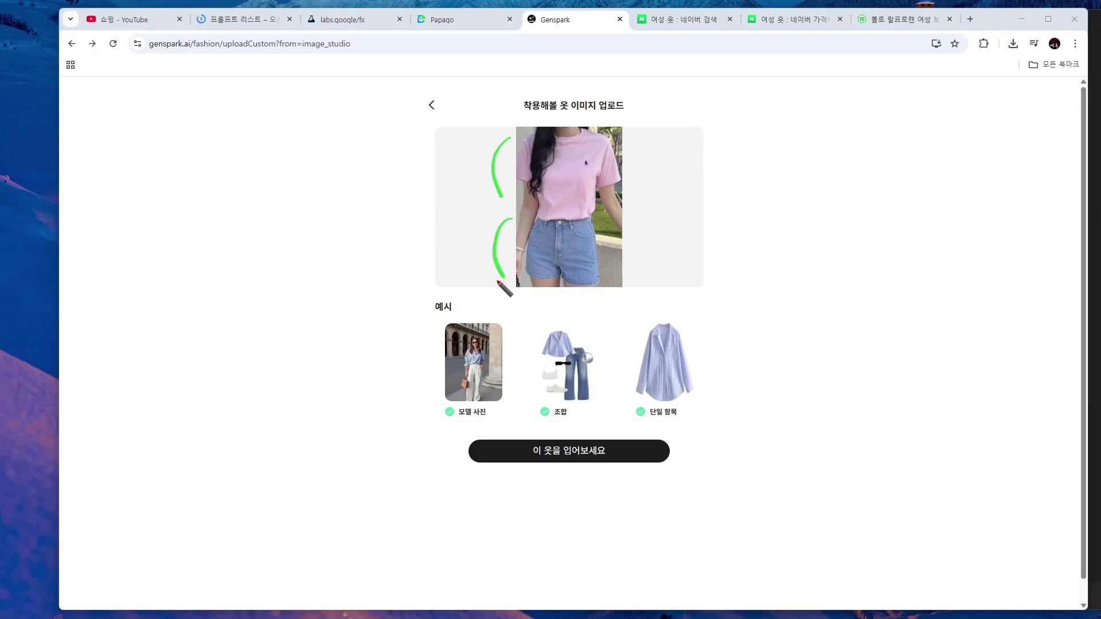
{"action": "left_click", "coordinate": [523, 468]}
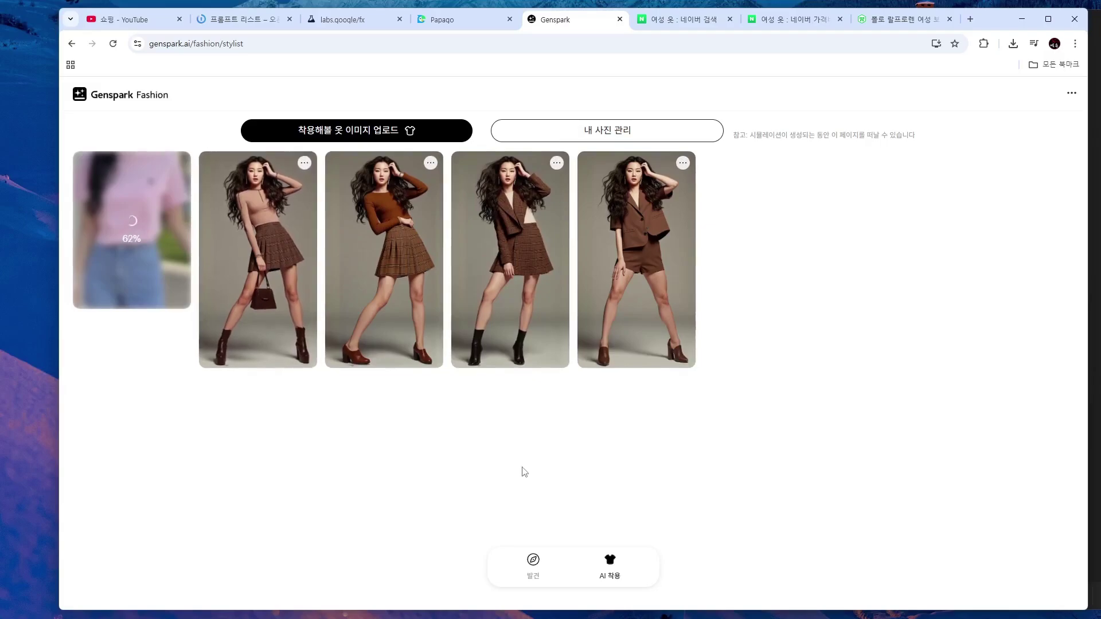
{"action": "left_click_drag", "start_coordinate": [276, 332], "coordinate": [307, 172]}
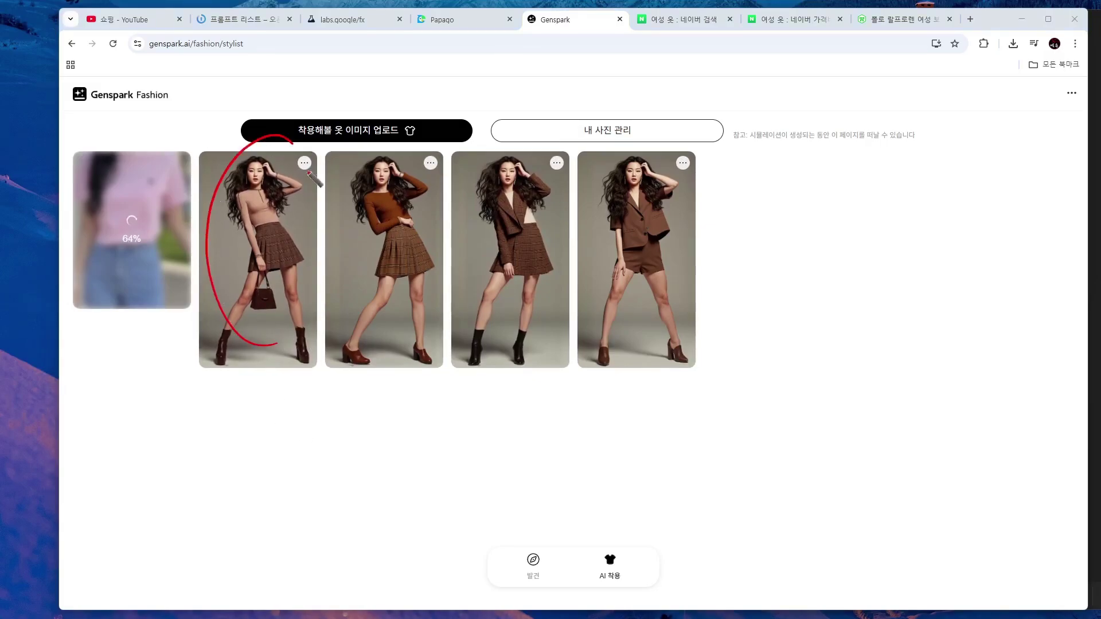
{"action": "key", "text": "Escape"}
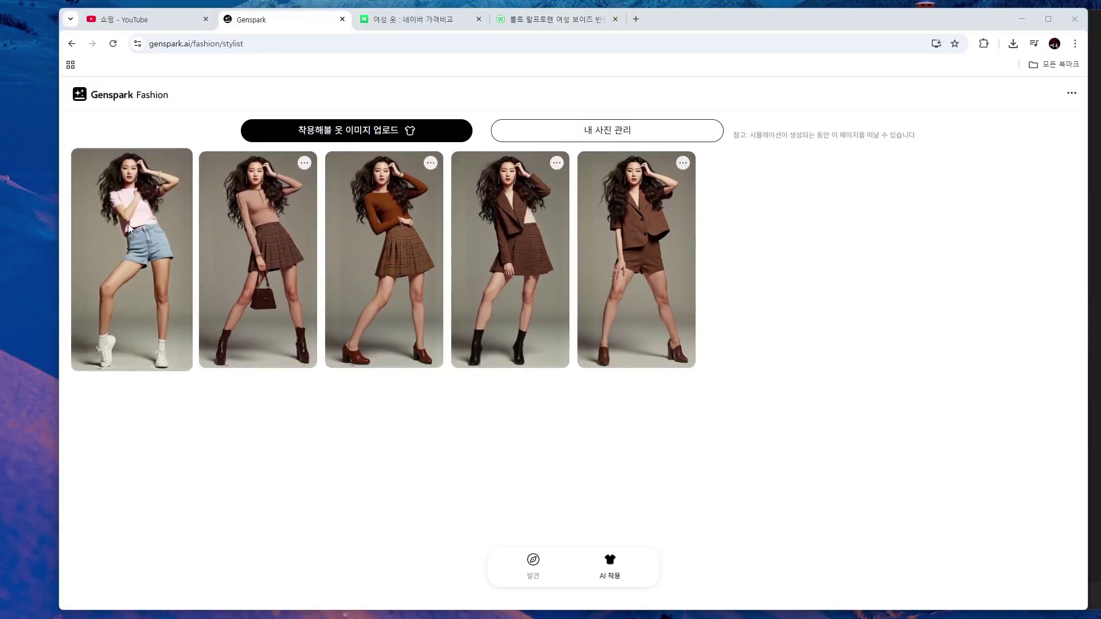
View the pink T-shirt and denim shorts try-on enlarged, open another result, and return to the results gallery.
{"action": "left_click", "coordinate": [128, 223]}
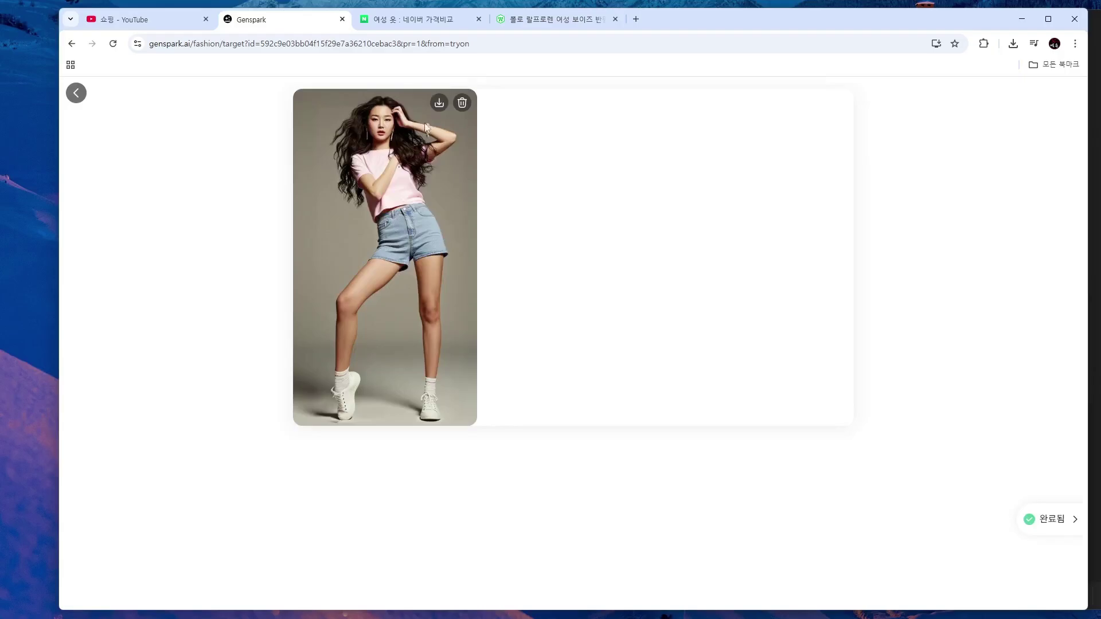
{"action": "left_click", "coordinate": [75, 94]}
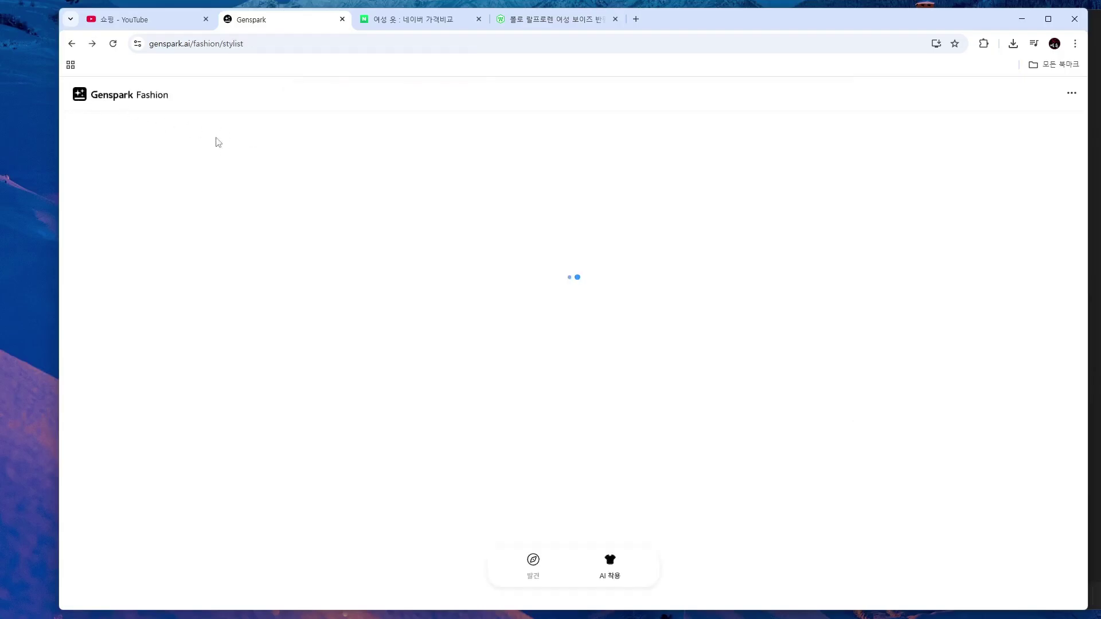
{"action": "left_click", "coordinate": [537, 19]}
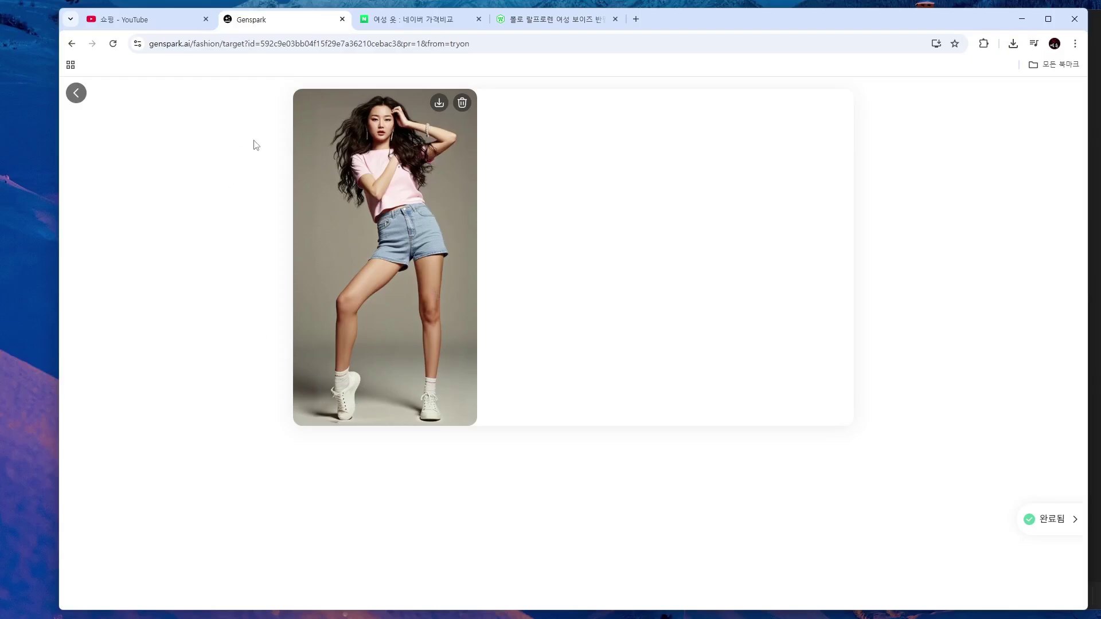
{"action": "left_click", "coordinate": [76, 93]}
{"action": "left_click", "coordinate": [583, 261]}
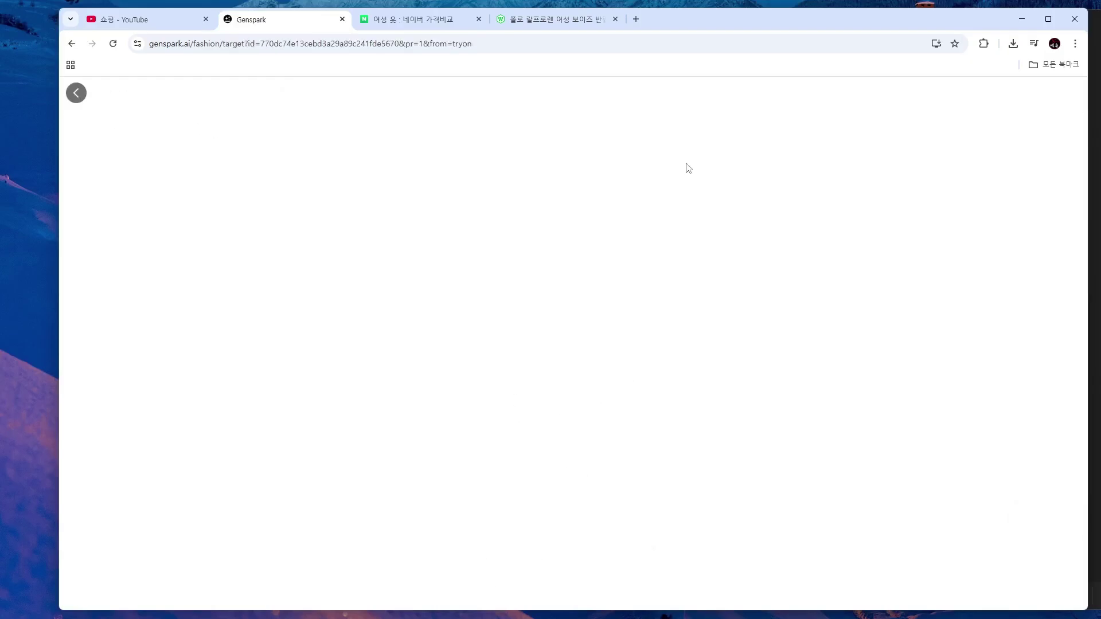
{"action": "left_click", "coordinate": [76, 93]}
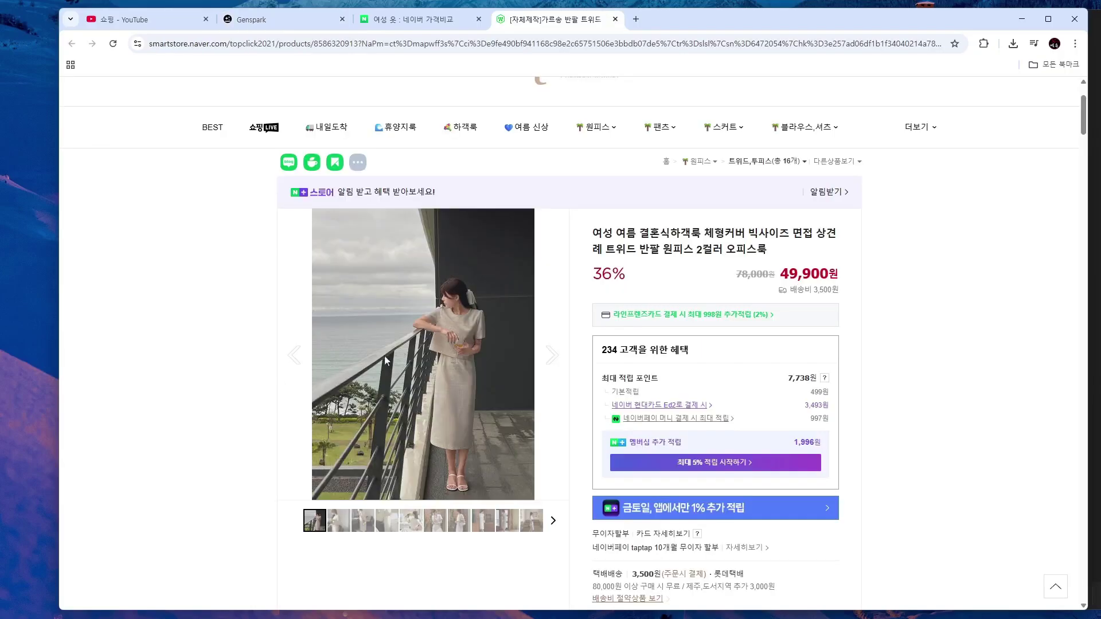
Capture a screenshot of the short-sleeve tweed outfit in the Naver store's main product photo.
{"action": "key", "text": "F7"}
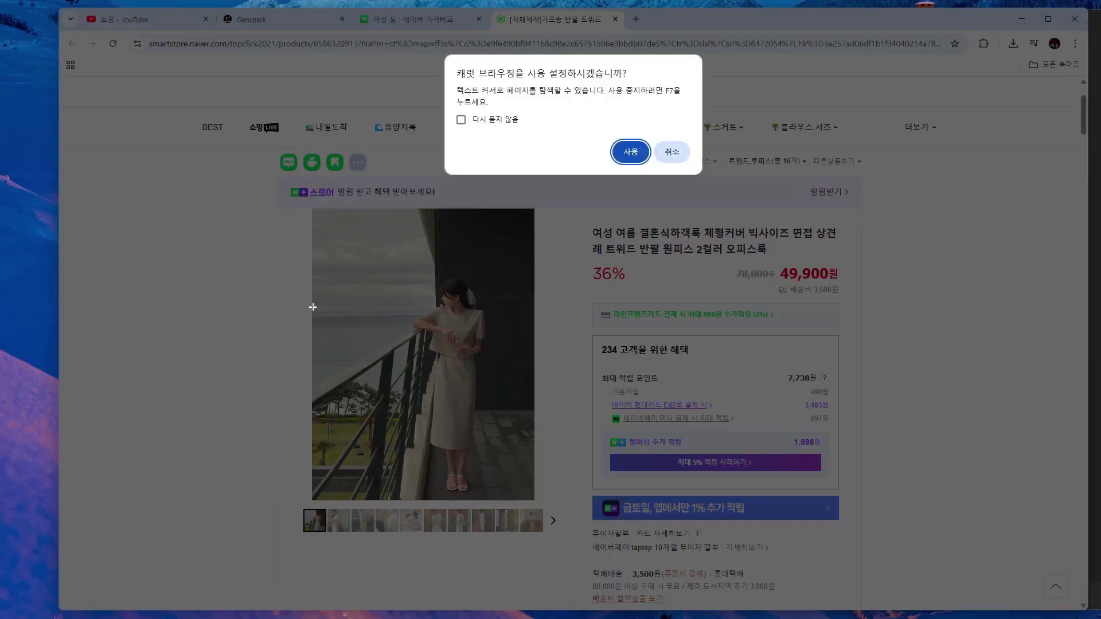
{"action": "left_click_drag", "start_coordinate": [420, 307], "coordinate": [489, 495]}
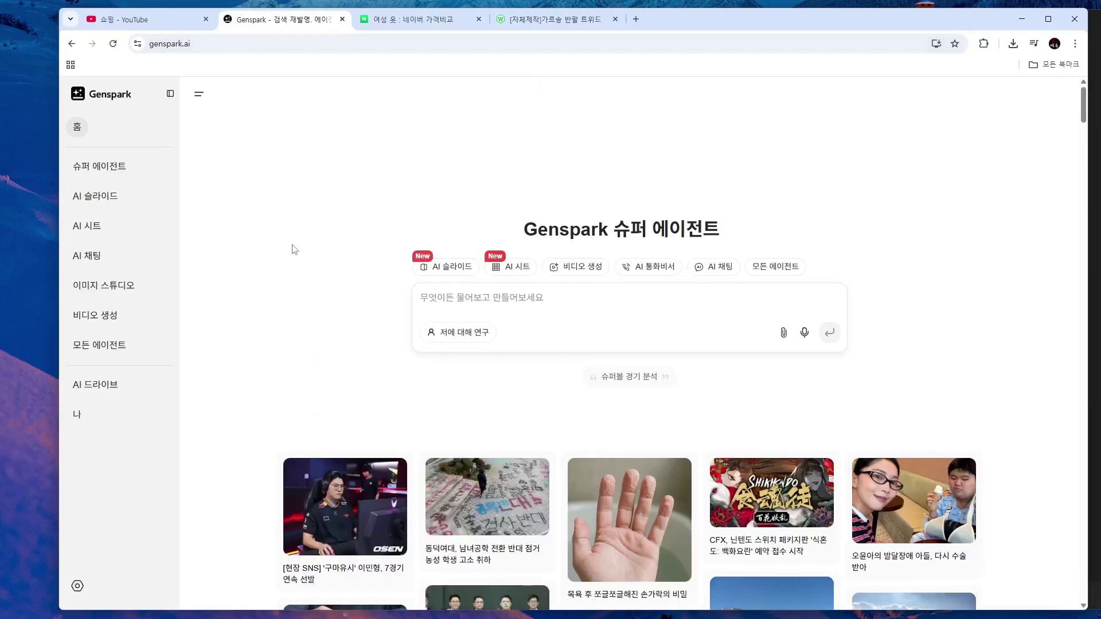
Open the AI virtual try-on app (AI 가상 착용) from the image studio and view the current model photo.
{"action": "left_click", "coordinate": [103, 285]}
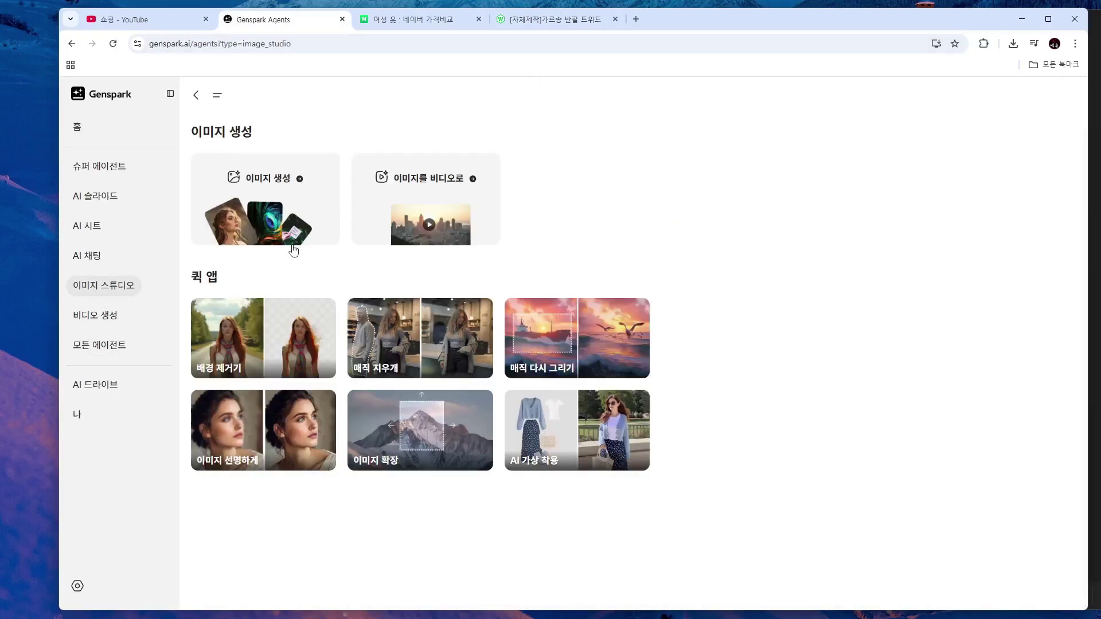
{"action": "left_click_drag", "start_coordinate": [152, 270], "coordinate": [166, 261]}
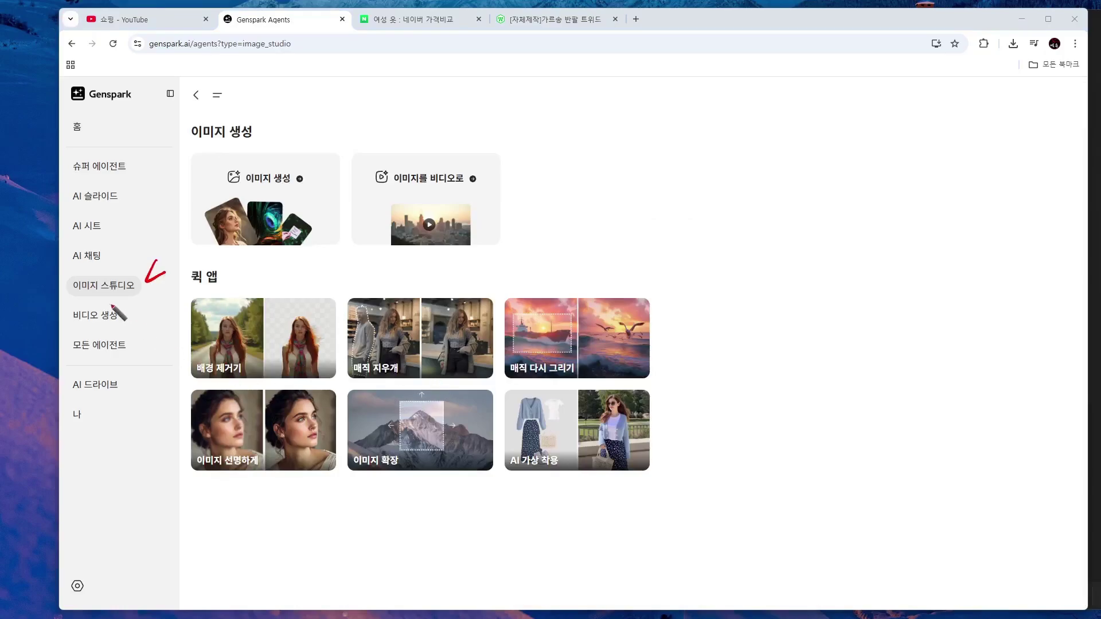
{"action": "left_click_drag", "start_coordinate": [59, 298], "coordinate": [157, 292]}
{"action": "left_click_drag", "start_coordinate": [493, 519], "coordinate": [526, 503]}
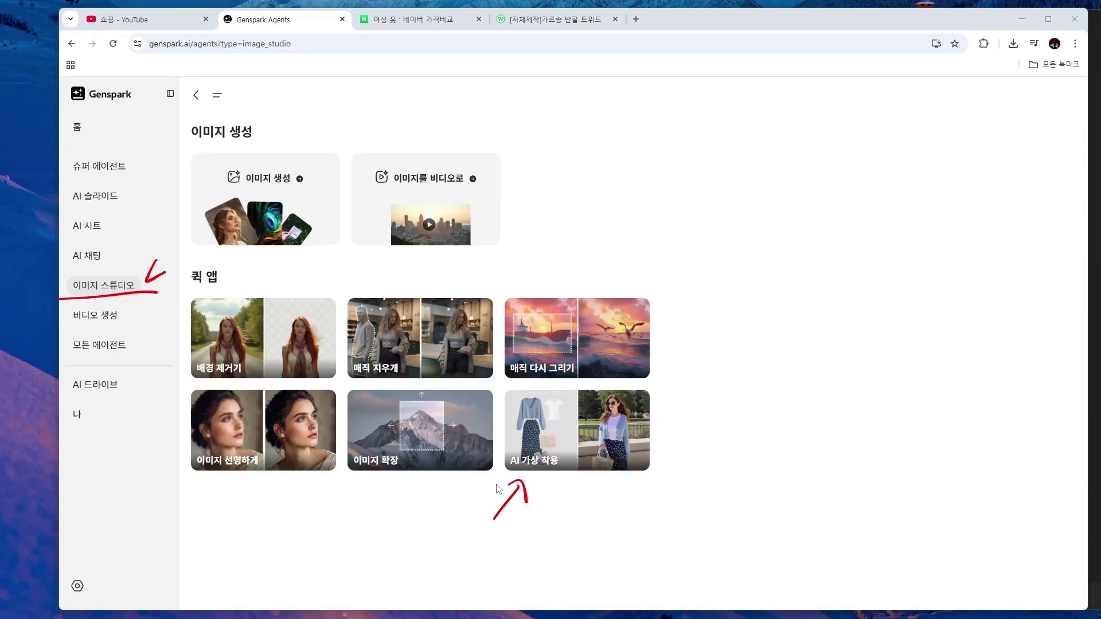
{"action": "left_click", "coordinate": [538, 442]}
{"action": "left_click", "coordinate": [569, 207]}
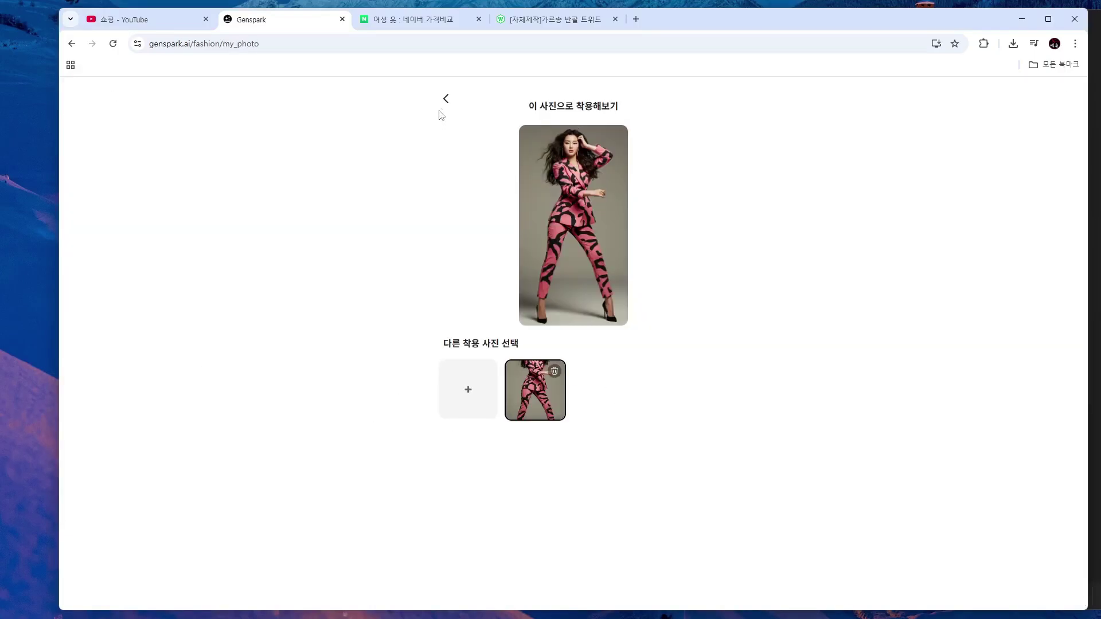
Return to the try-on gallery, reopen the model photo management page, and open the option for adding another model photo.
{"action": "left_click", "coordinate": [445, 99]}
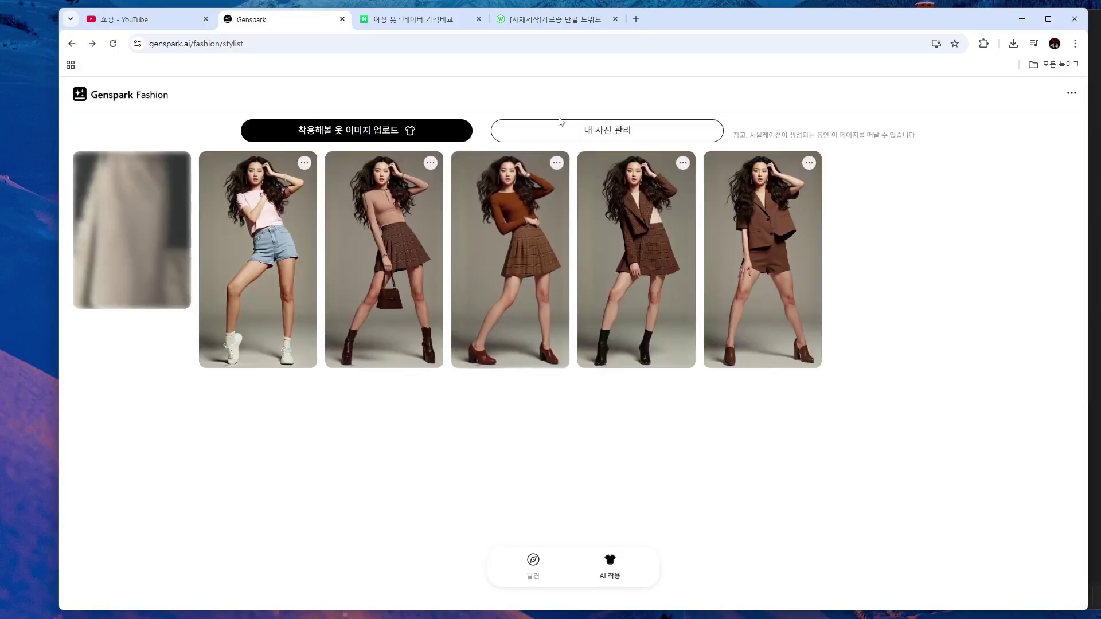
{"action": "mouse_move", "coordinate": [633, 142]}
{"action": "left_mouse_down"}
{"action": "mouse_move", "coordinate": [644, 91]}
{"action": "mouse_move", "coordinate": [626, 137]}
{"action": "left_mouse_up"}
{"action": "left_click", "coordinate": [607, 130]}
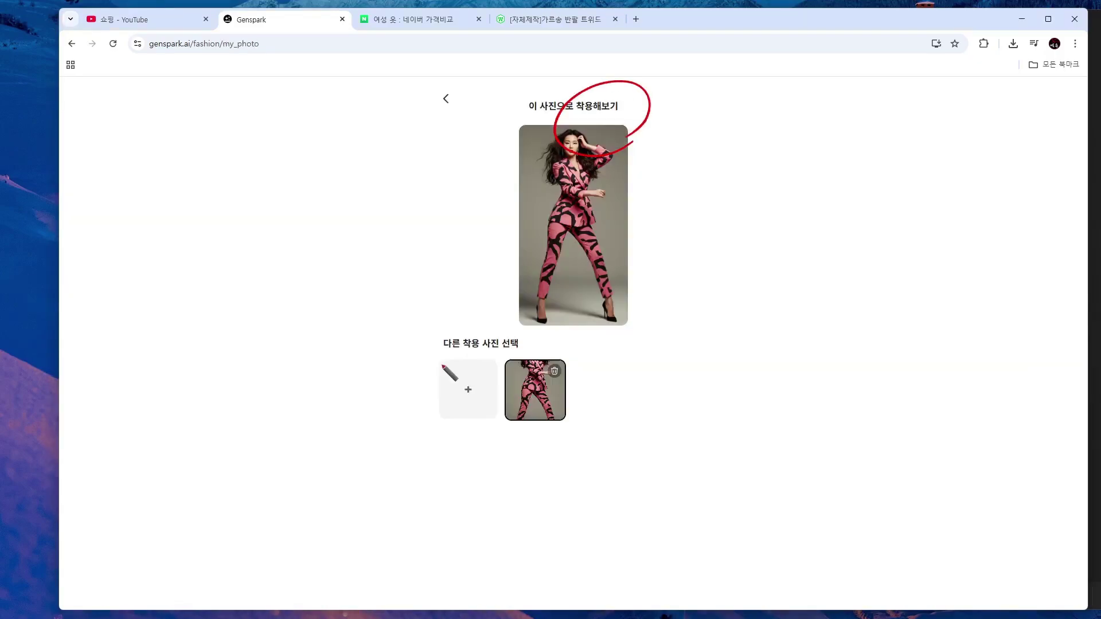
{"action": "left_click_drag", "start_coordinate": [441, 347], "coordinate": [522, 345]}
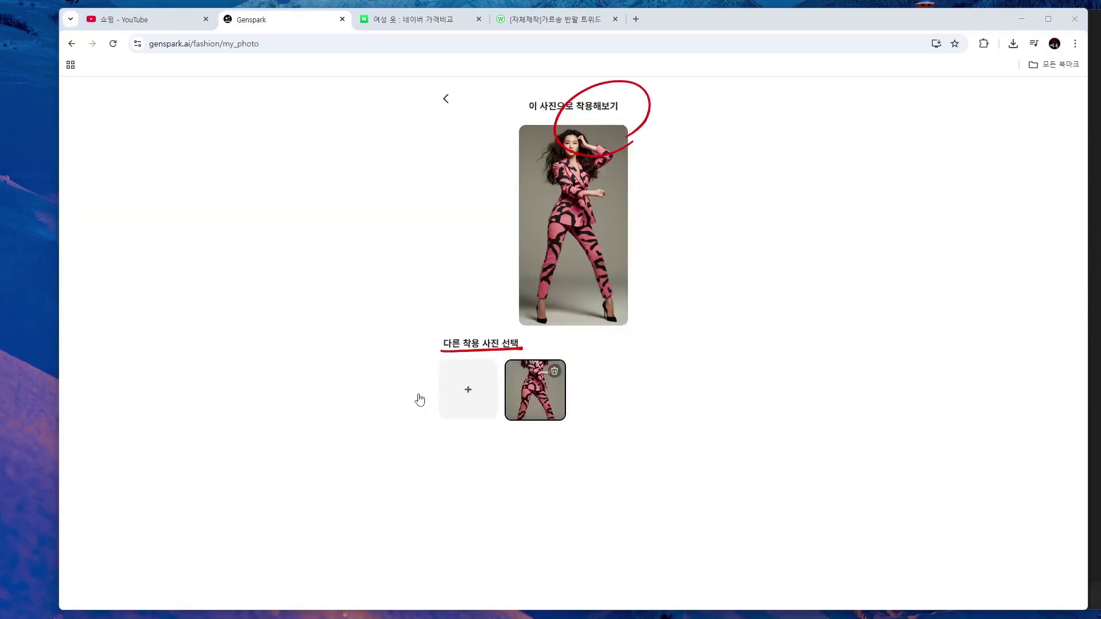
{"action": "left_click", "coordinate": [468, 390]}
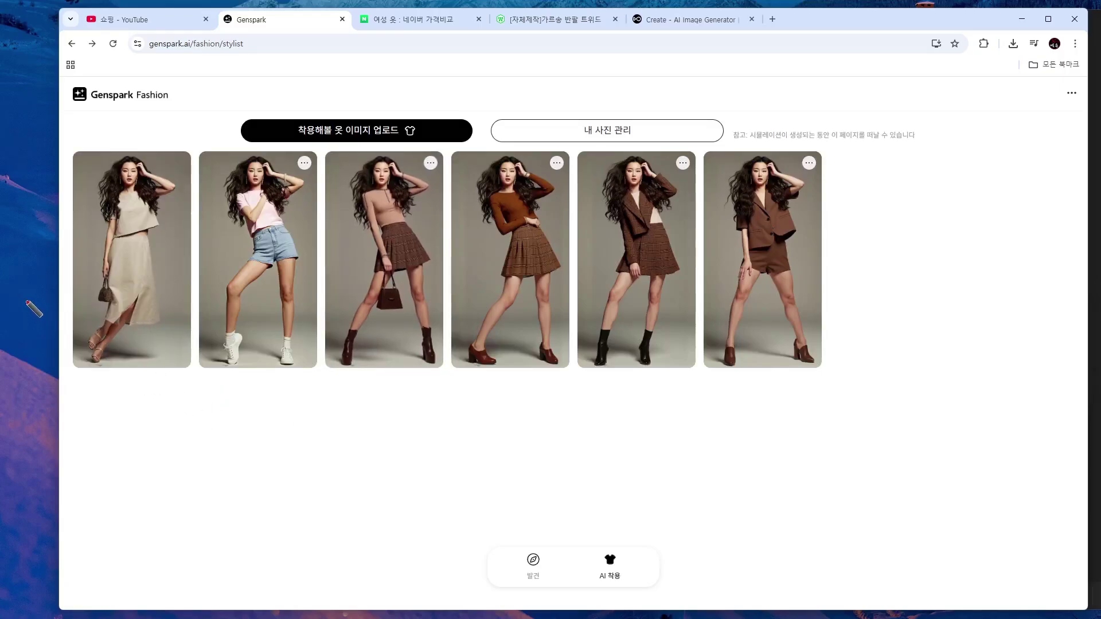
View the beige two-piece try-on enlarged and compare its sandals and skirt with the product photo in the Naver store.
{"action": "left_click", "coordinate": [103, 318]}
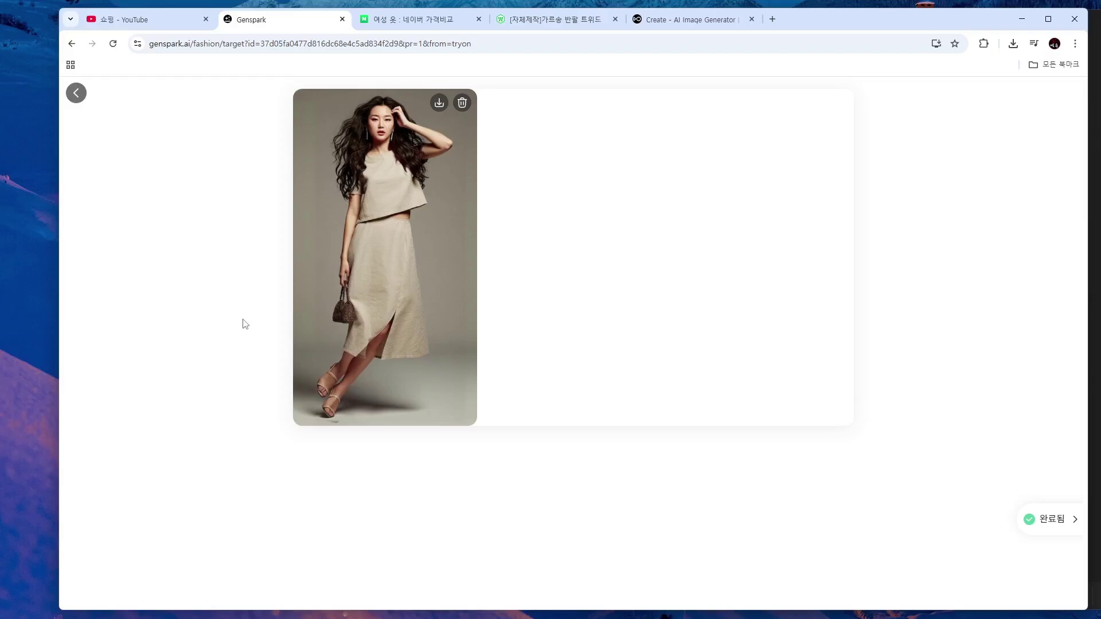
{"action": "left_click_drag", "start_coordinate": [340, 372], "coordinate": [339, 417]}
{"action": "left_click", "coordinate": [347, 422]}
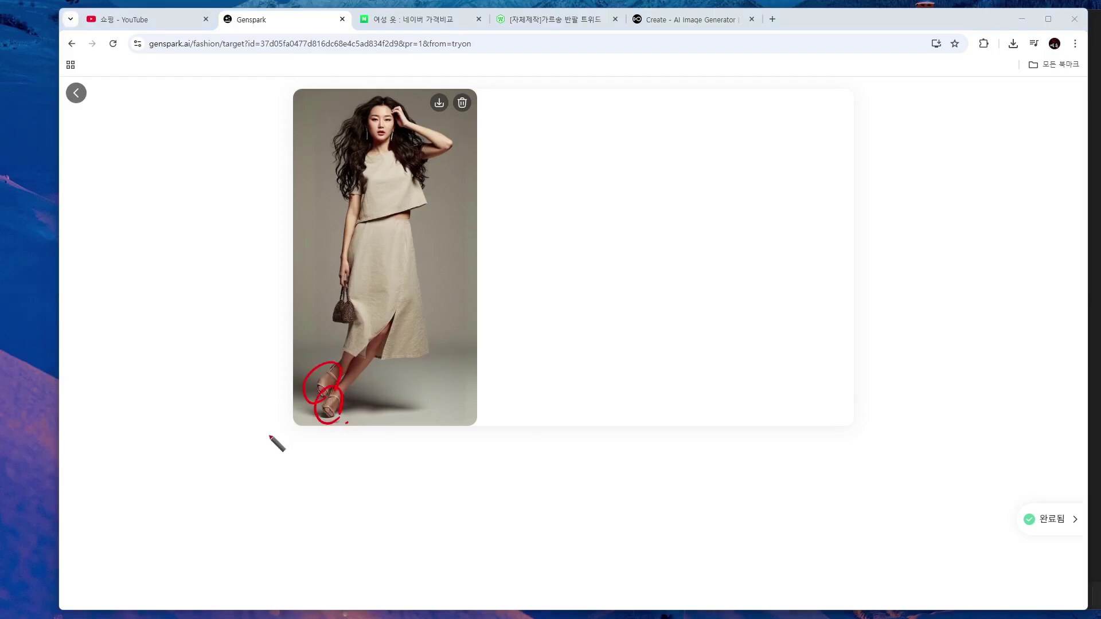
{"action": "left_click", "coordinate": [574, 21]}
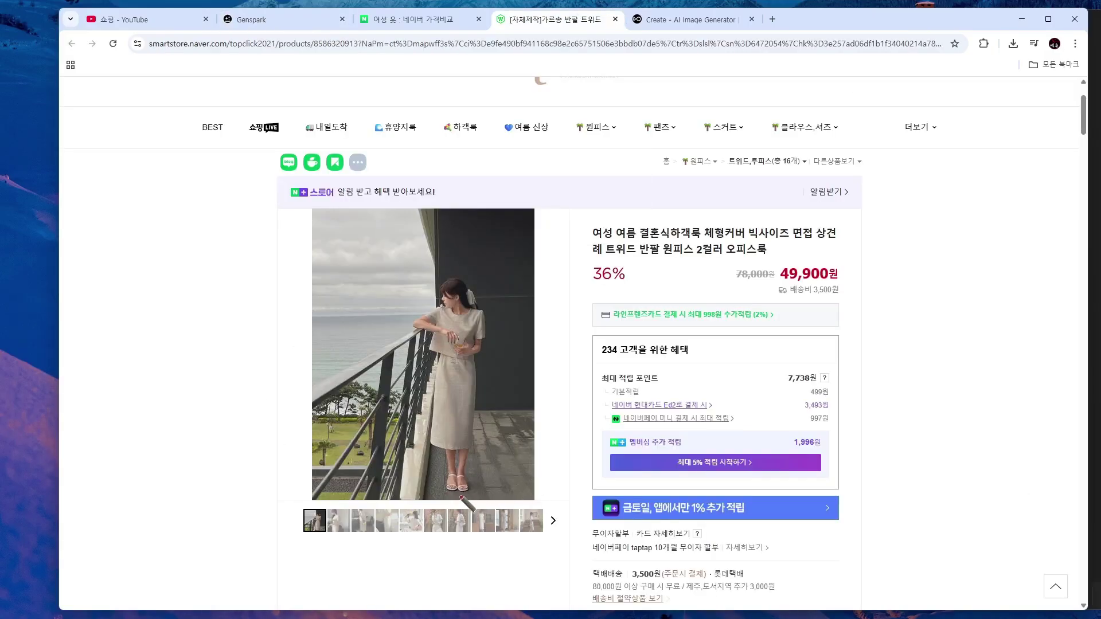
{"action": "left_click_drag", "start_coordinate": [462, 498], "coordinate": [459, 495]}
{"action": "left_click", "coordinate": [304, 23]}
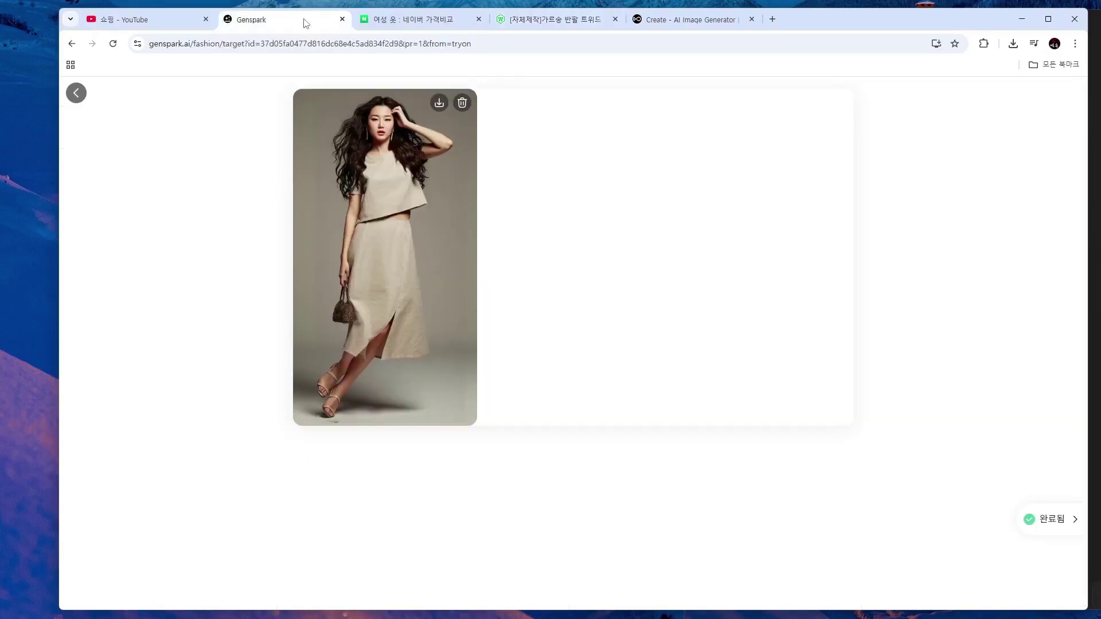
{"action": "mouse_move", "coordinate": [340, 411]}
{"action": "left_mouse_down"}
{"action": "mouse_move", "coordinate": [310, 401]}
{"action": "mouse_move", "coordinate": [344, 427]}
{"action": "left_mouse_up"}
{"action": "left_click_drag", "start_coordinate": [418, 220], "coordinate": [439, 359]}
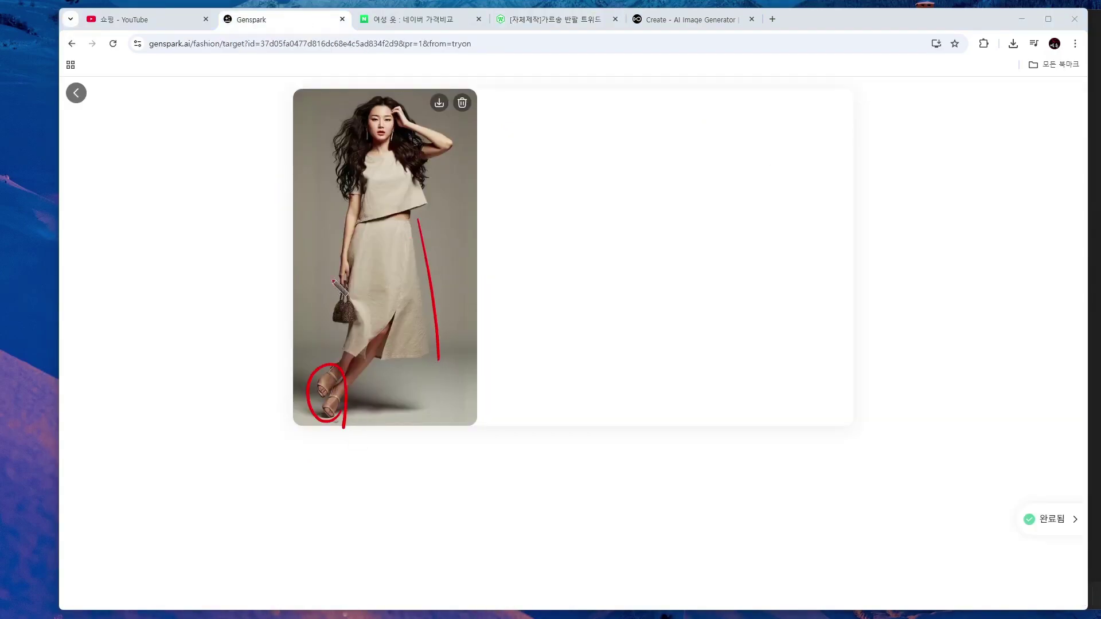
{"action": "mouse_move", "coordinate": [325, 240]}
{"action": "left_mouse_down"}
{"action": "mouse_move", "coordinate": [325, 334]}
{"action": "mouse_move", "coordinate": [353, 321]}
{"action": "left_mouse_up"}
{"action": "key", "text": "Escape"}
{"action": "key", "text": "Escape"}
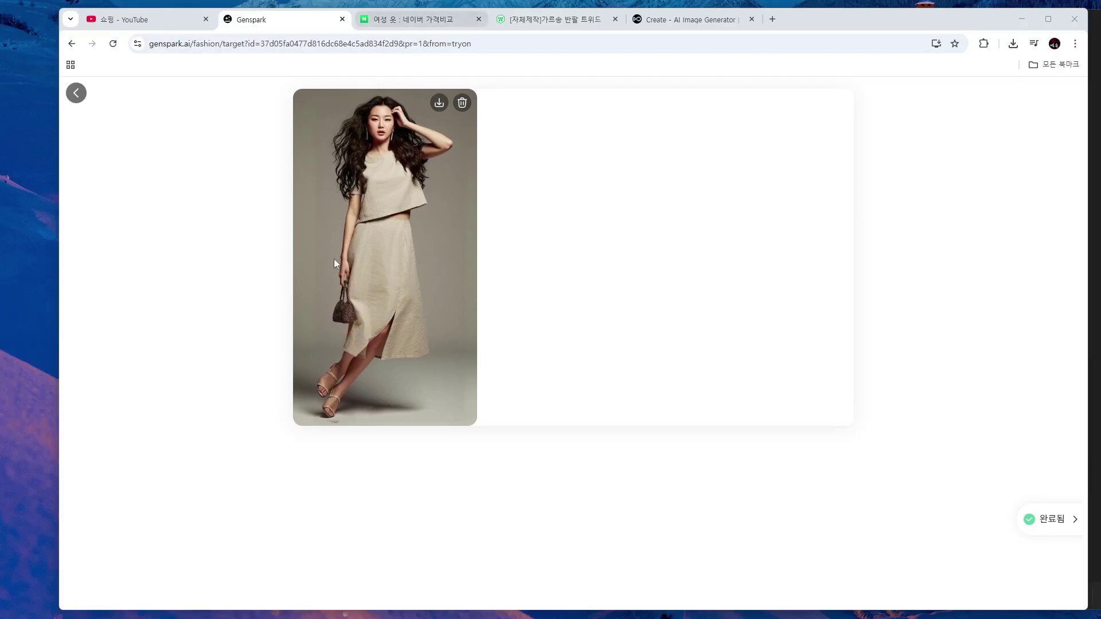
Examine the handbag in the beige outfit in the results gallery and return to the model photo page.
{"action": "key", "text": "alt+Left"}
{"action": "mouse_move", "coordinate": [119, 313]}
{"action": "left_mouse_down"}
{"action": "mouse_move", "coordinate": [120, 276]}
{"action": "mouse_move", "coordinate": [113, 317]}
{"action": "left_mouse_up"}
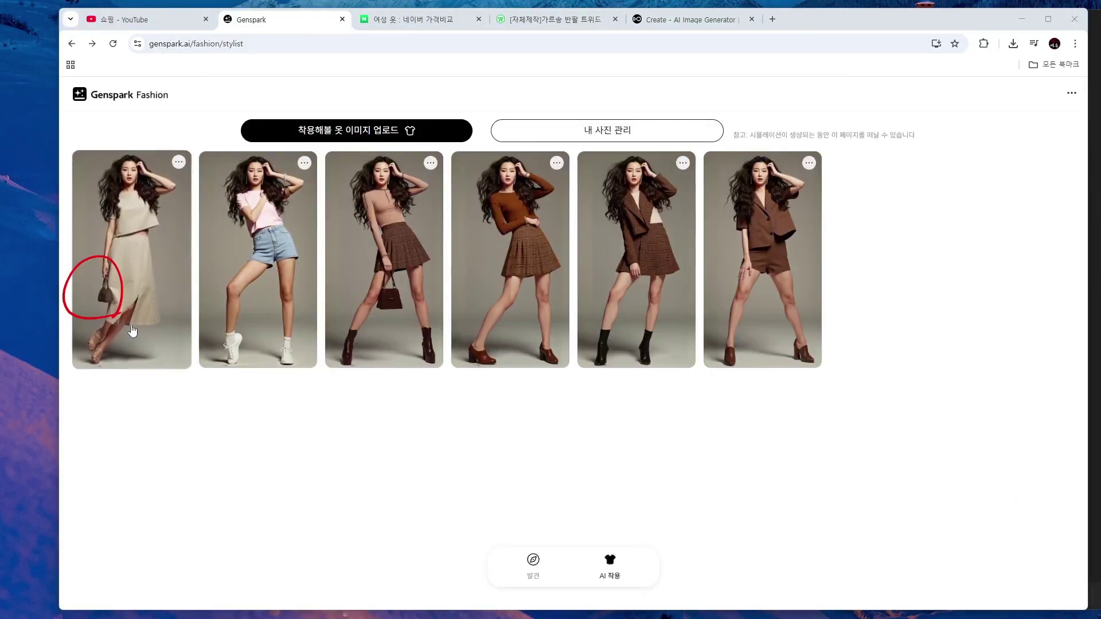
{"action": "key", "text": "Escape"}
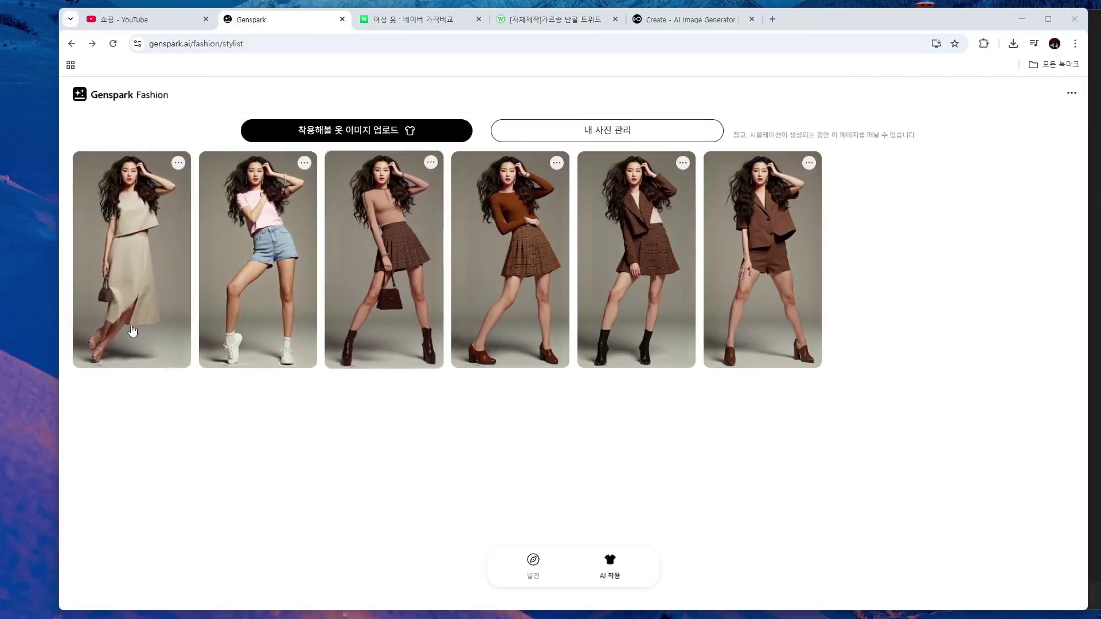
{"action": "key", "text": "alt+Right"}
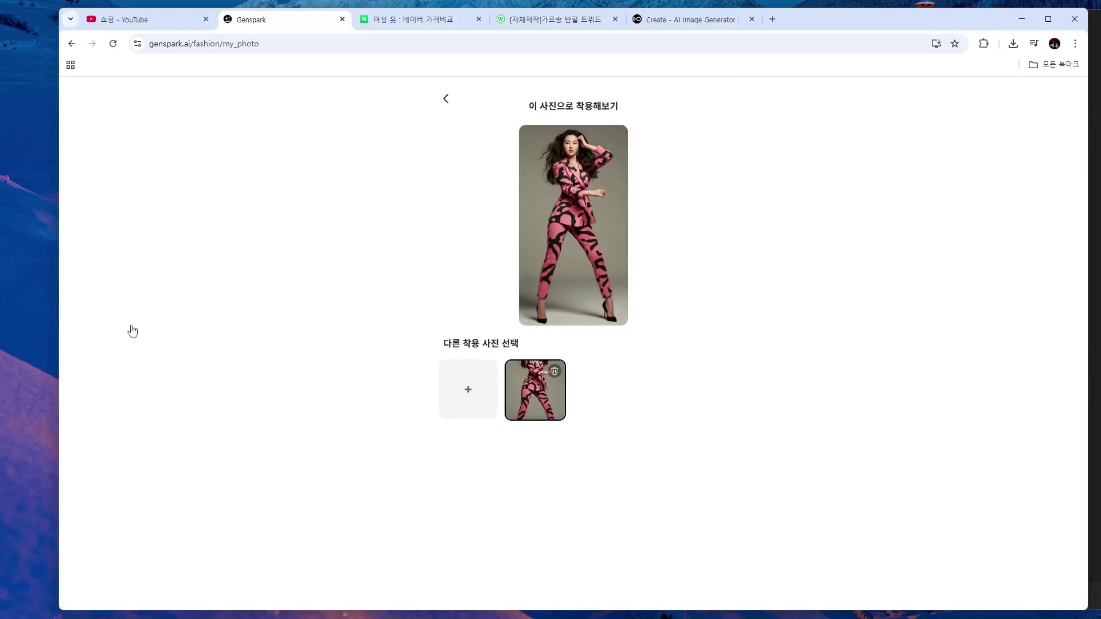
Copy the English translation "be a Korean female model Full body, head to toe" from Papago and paste it as the OpenArt prompt.
{"action": "left_click", "coordinate": [679, 21]}
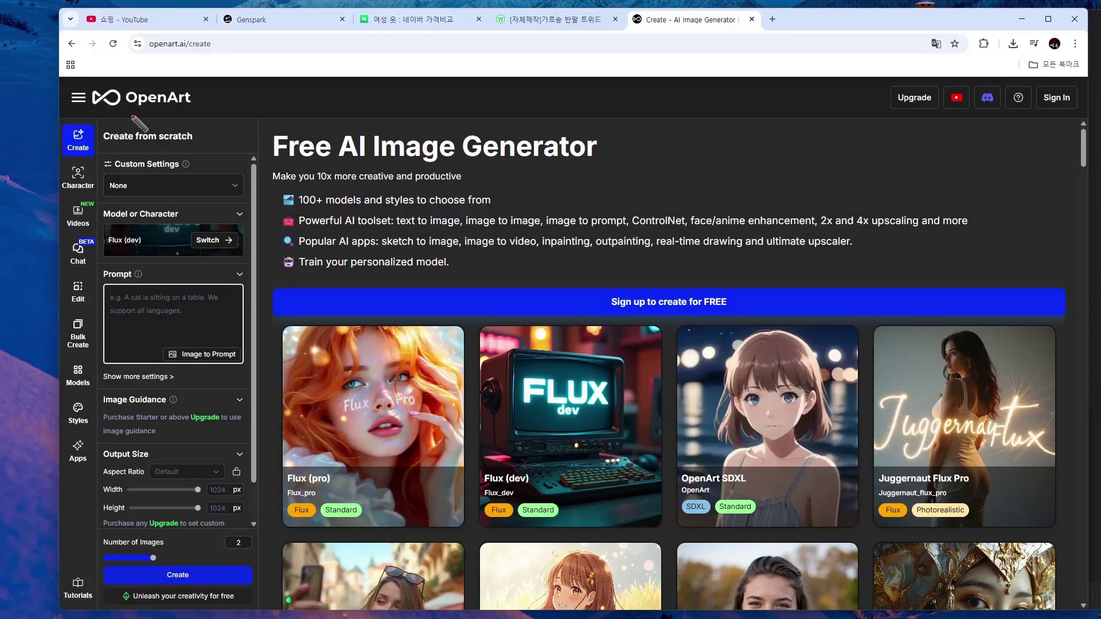
{"action": "left_click_drag", "start_coordinate": [148, 56], "coordinate": [181, 55]}
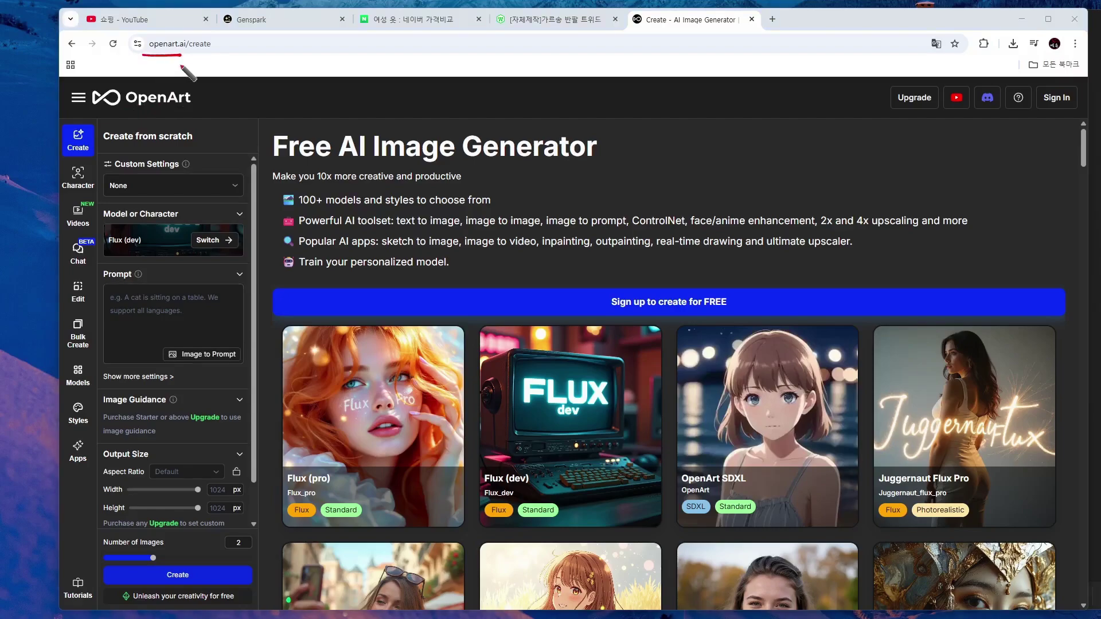
{"action": "left_click_drag", "start_coordinate": [110, 114], "coordinate": [199, 105]}
{"action": "key", "text": "Escape"}
{"action": "left_click", "coordinate": [643, 364]}
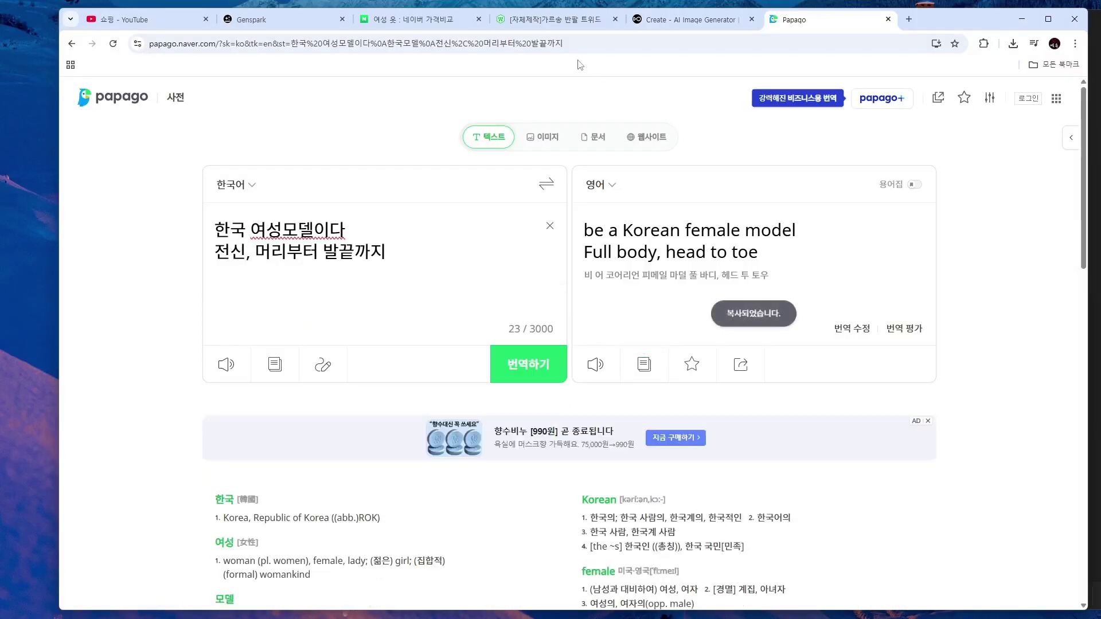
{"action": "left_click", "coordinate": [677, 20]}
{"action": "key", "text": "ctrl+v"}
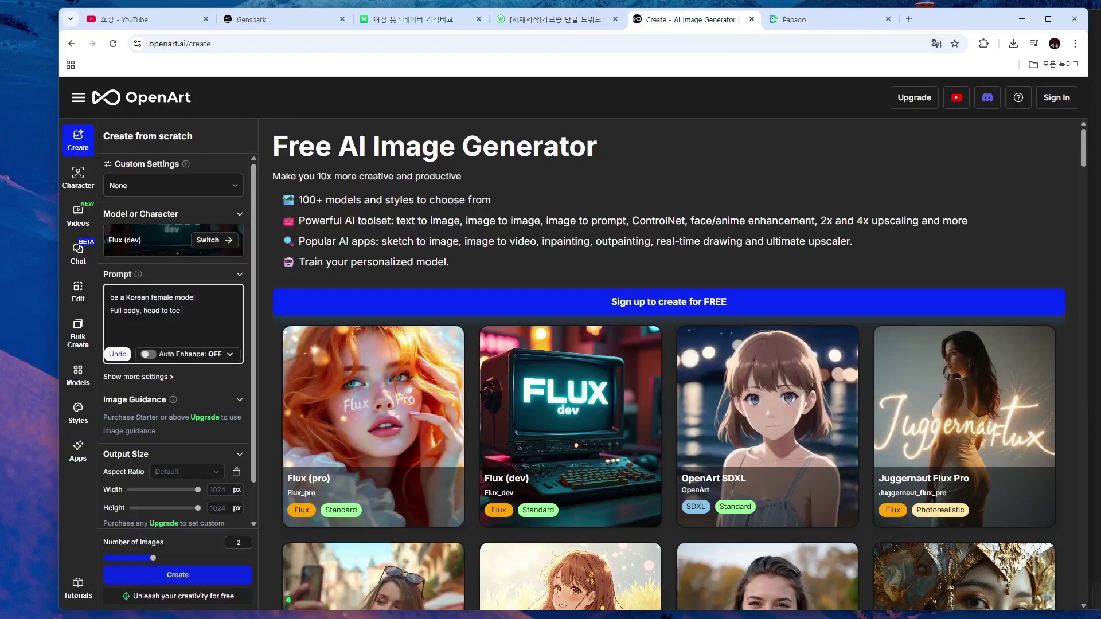
Generate two OpenArt images with the Portrait aspect ratio and view a generated model enlarged.
{"action": "scroll", "coordinate": [218, 437], "scroll_direction": "down", "scroll_amount": 1}
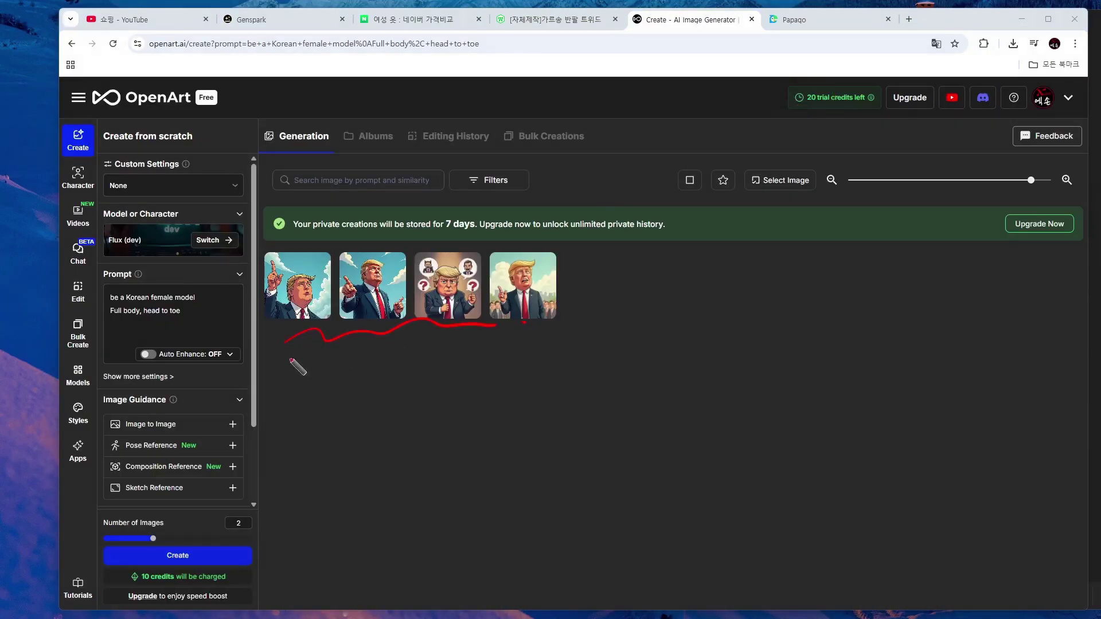
{"action": "scroll", "coordinate": [208, 405], "scroll_direction": "down", "scroll_amount": 2}
{"action": "left_click", "coordinate": [187, 438]}
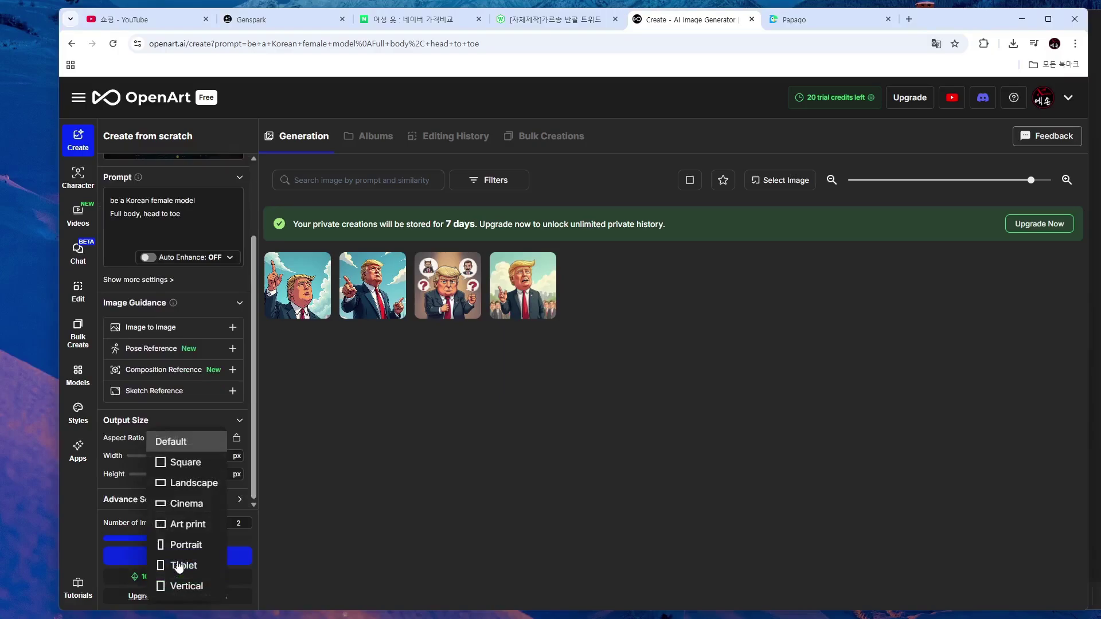
{"action": "left_click", "coordinate": [186, 545]}
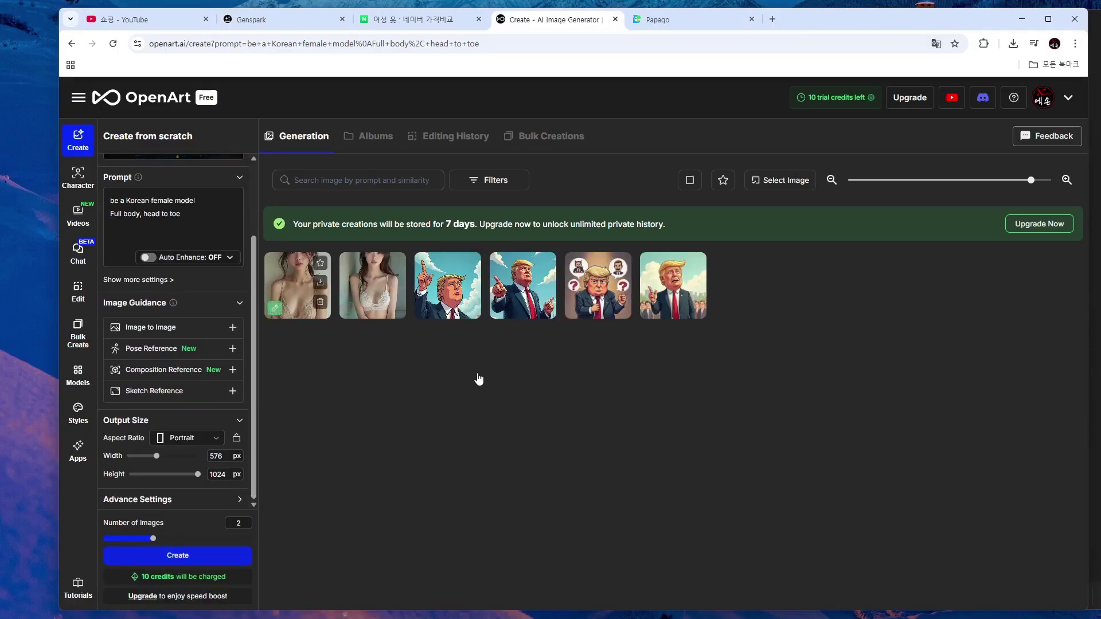
{"action": "left_click", "coordinate": [372, 283]}
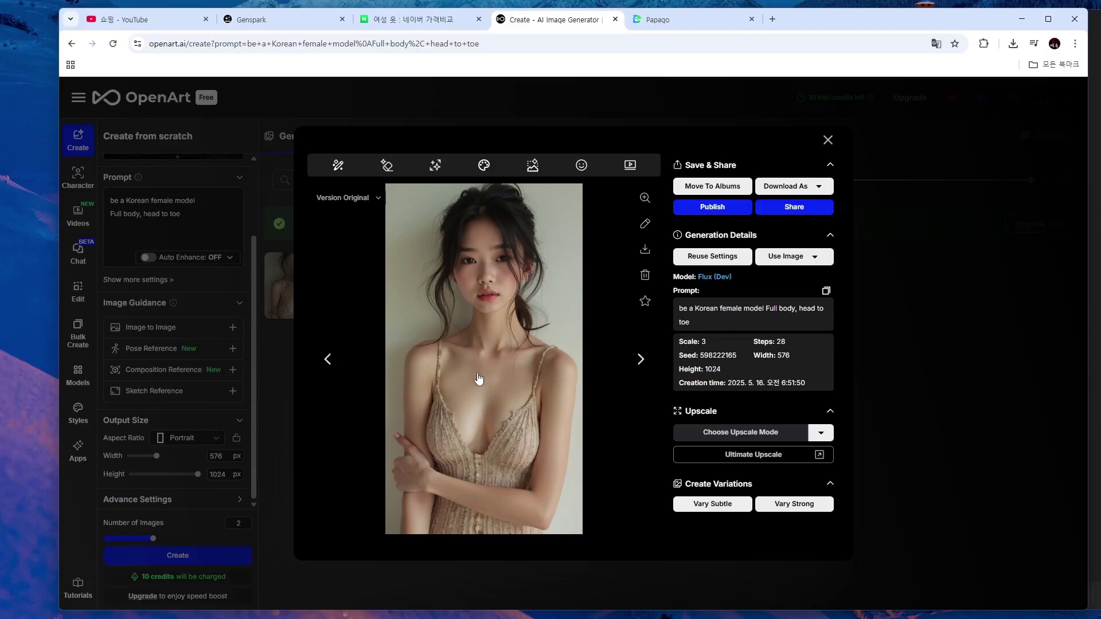
{"action": "key", "text": "Escape"}
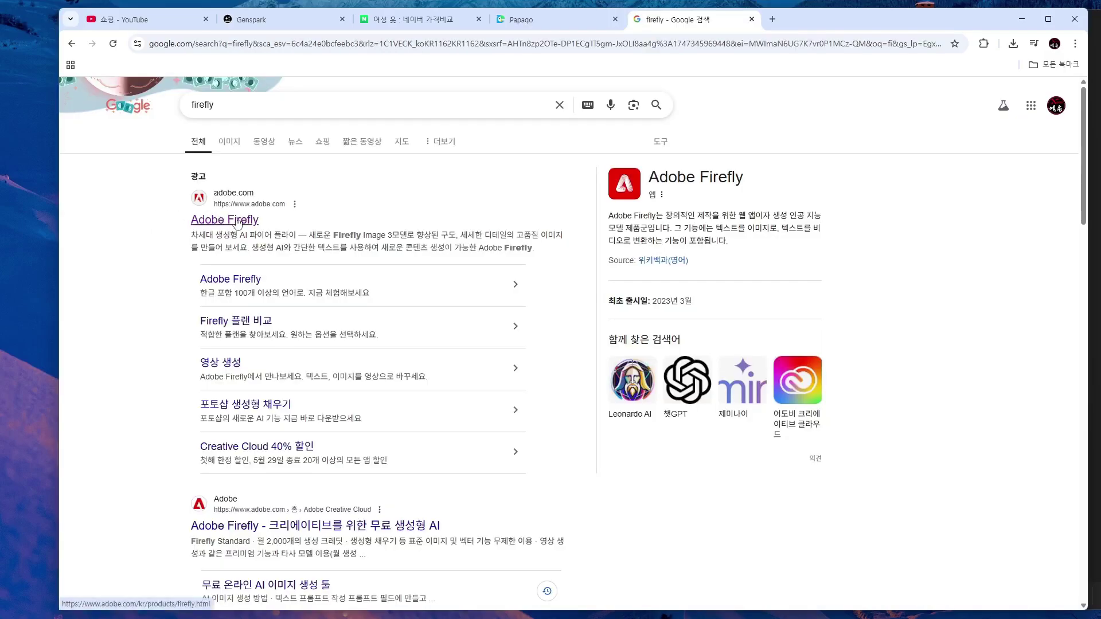
Open Adobe Firefly from the search results and open its text-to-image generator (텍스트를 이미지로).
{"action": "left_click", "coordinate": [236, 221]}
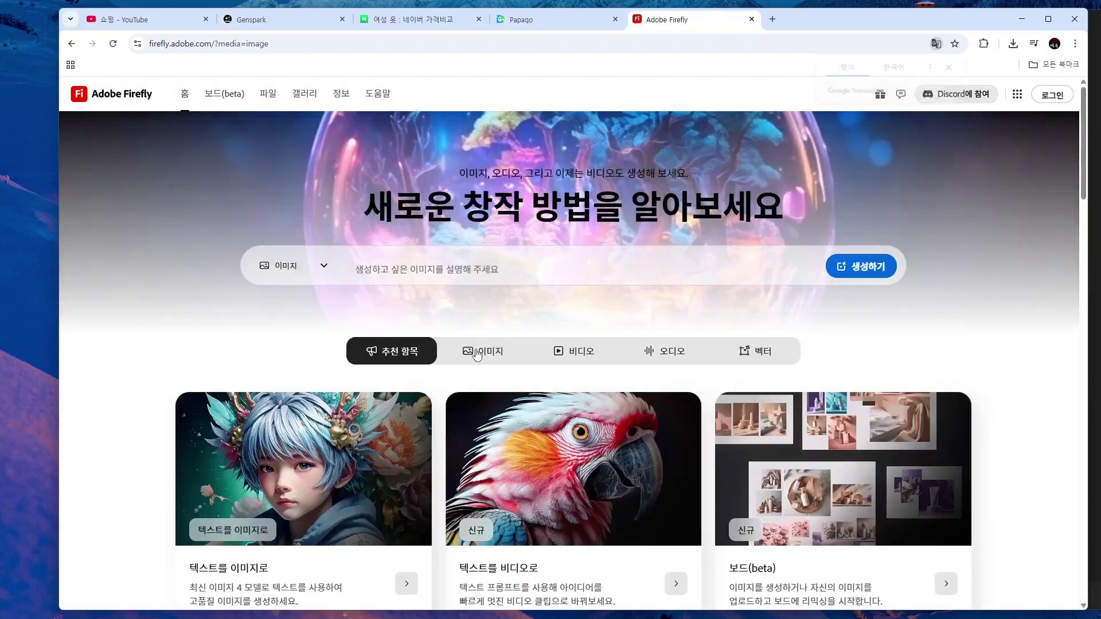
{"action": "left_click", "coordinate": [476, 352]}
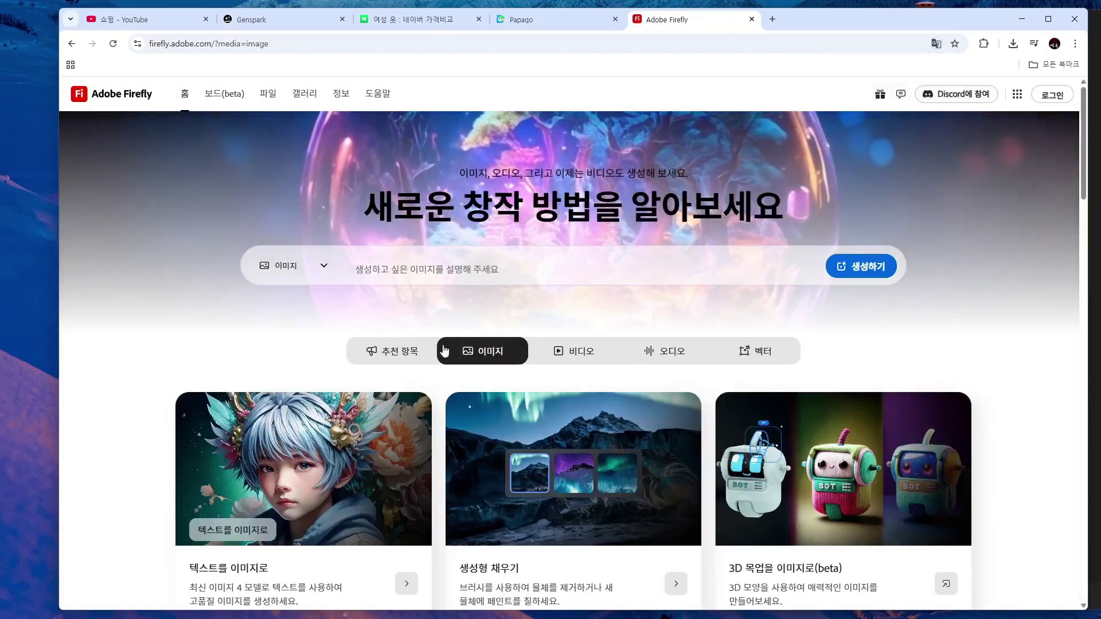
{"action": "scroll", "coordinate": [243, 421], "scroll_direction": "down", "scroll_amount": 2}
{"action": "left_click", "coordinate": [243, 419]}
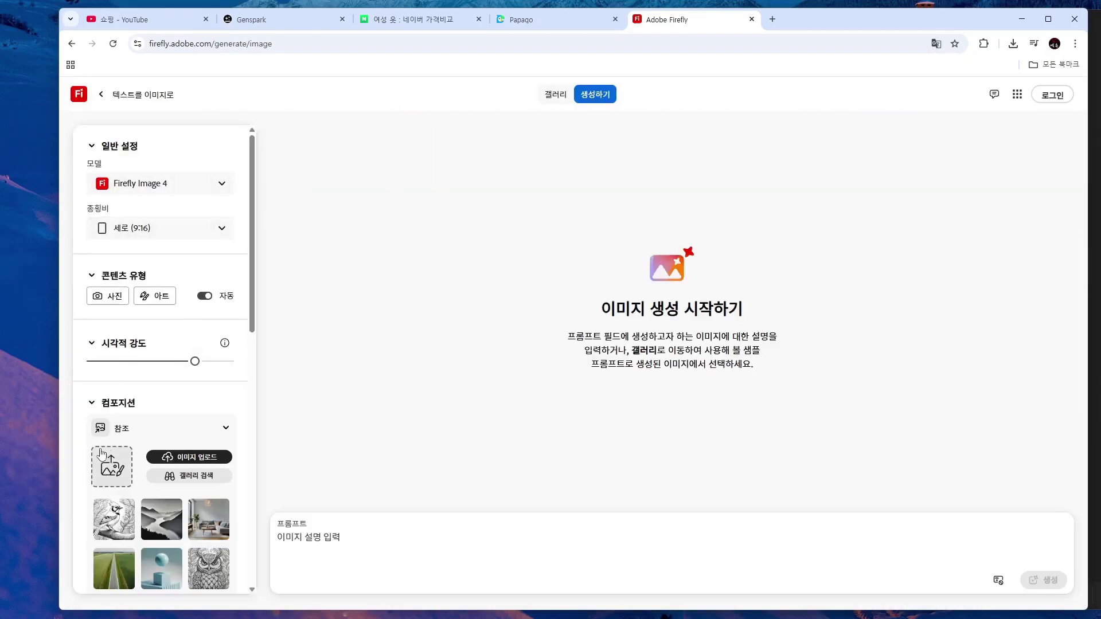
Generate Firefly images from the prompt "be a Korean female model Full body, head to toe".
{"action": "type", "text": "be a Korean female model Full body, head to toe"}
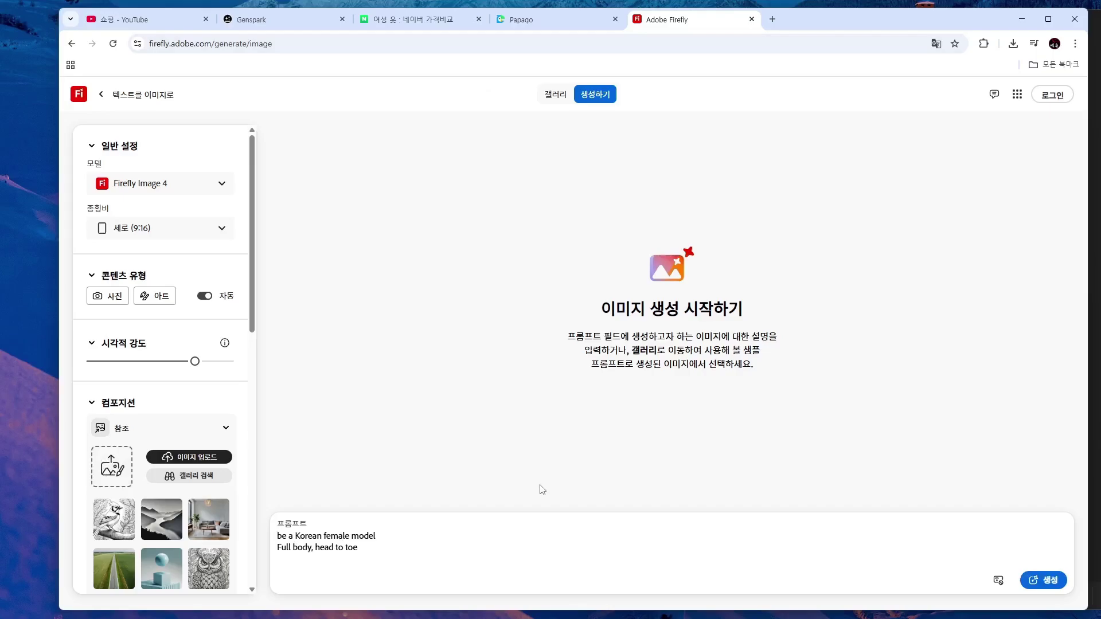
{"action": "left_click", "coordinate": [1035, 585]}
{"action": "left_click", "coordinate": [553, 283]}
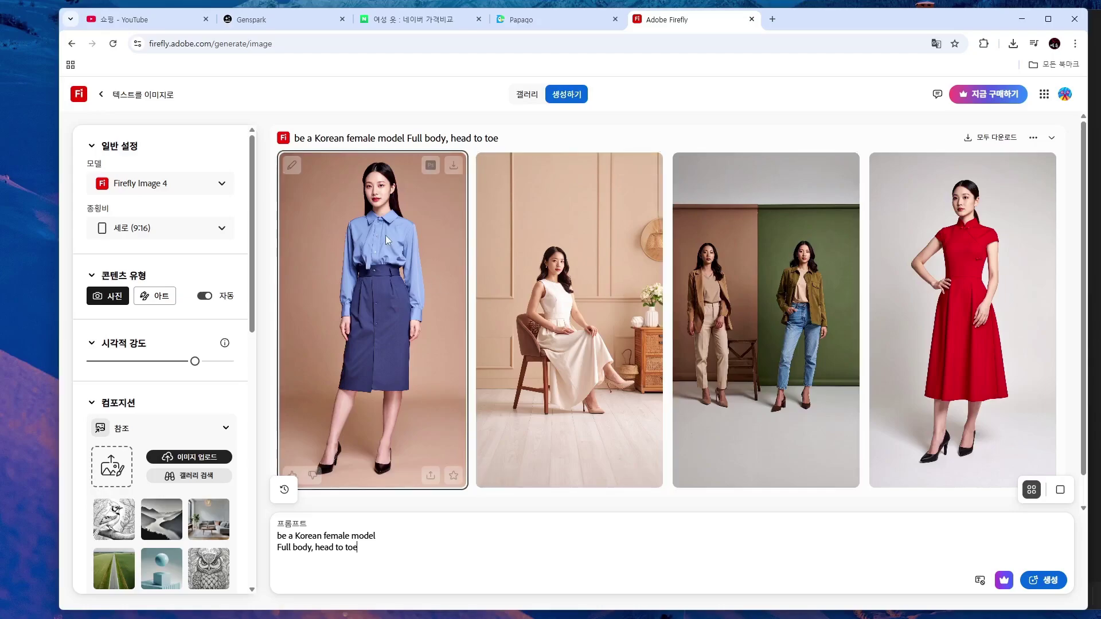
View the generated models enlarged, from the blue blouse outfit to the seated woman in the white dress.
{"action": "left_click", "coordinate": [481, 324]}
{"action": "left_click", "coordinate": [426, 343]}
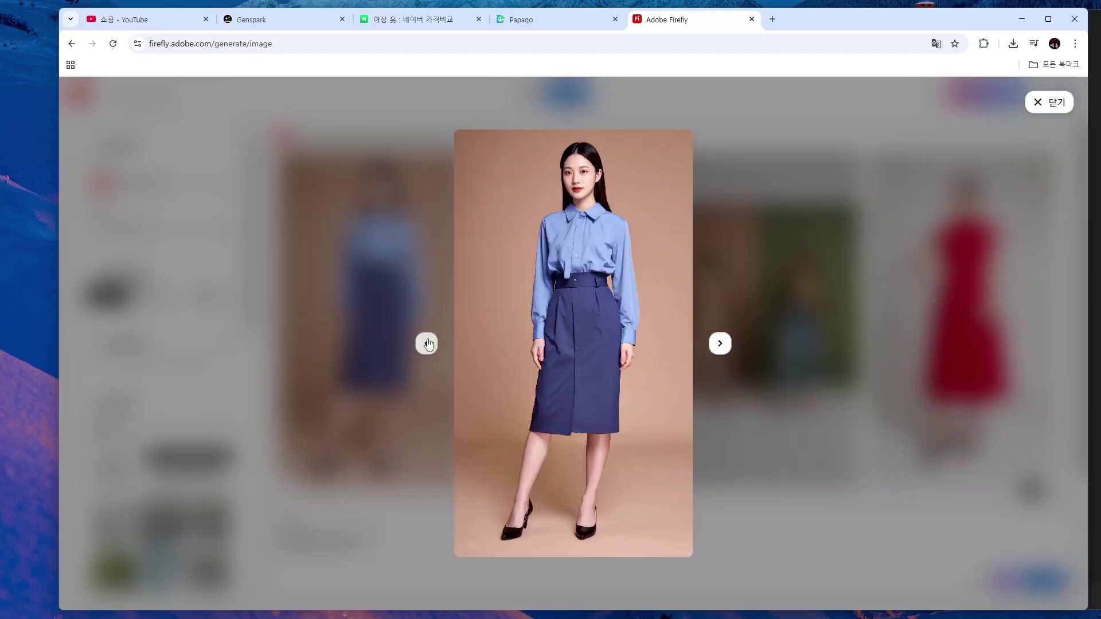
{"action": "key", "text": "Right"}
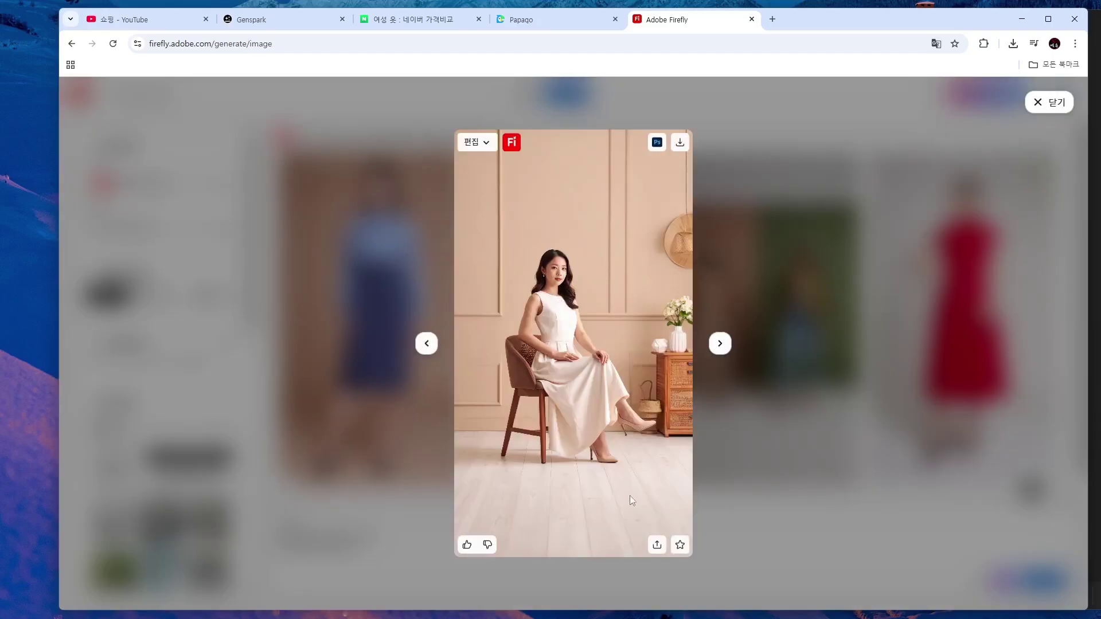
Download the image of the seated woman in the white dress and examine it at 56% zoom in the photo viewer.
{"action": "left_click", "coordinate": [680, 142]}
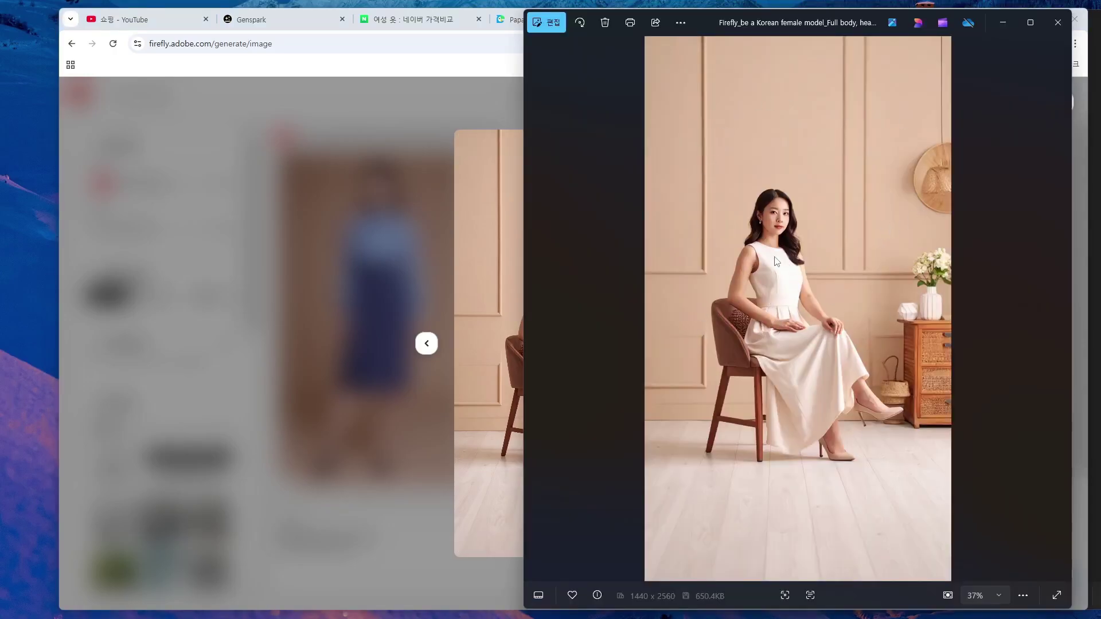
{"action": "scroll", "coordinate": [775, 259], "scroll_direction": "up", "scroll_amount": 5}
{"action": "scroll", "coordinate": [946, 343], "scroll_direction": "down", "scroll_amount": 1}
{"action": "left_click_drag", "start_coordinate": [917, 310], "coordinate": [834, 263]}
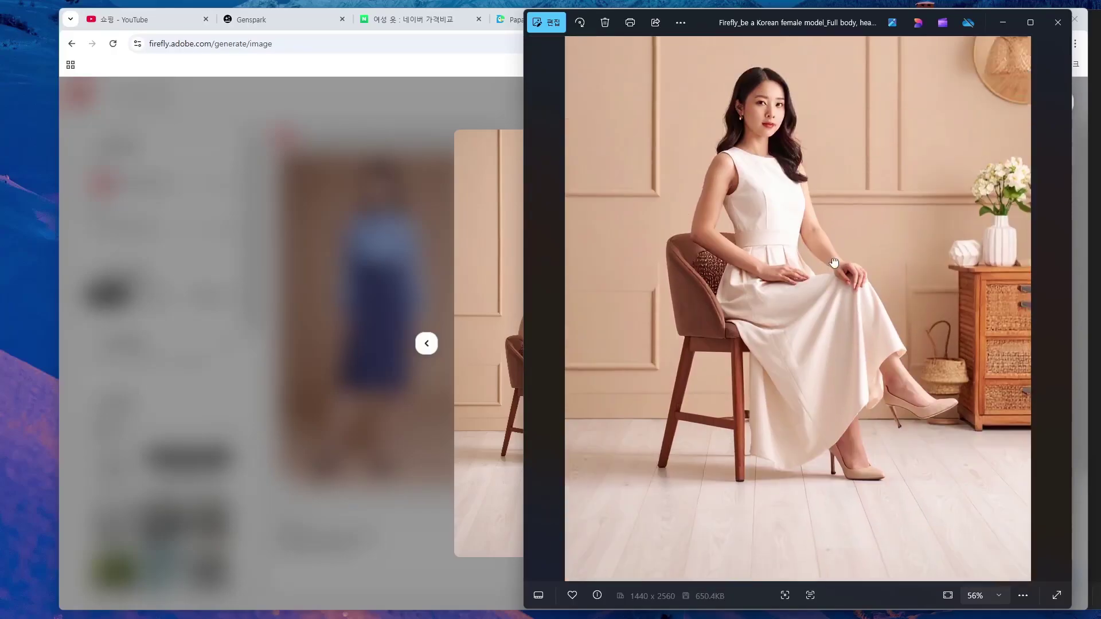
Examine the seated woman's face, then her whole figure, at different zoom levels in the downloaded Firefly image.
{"action": "scroll", "coordinate": [745, 316], "scroll_direction": "up", "scroll_amount": 6}
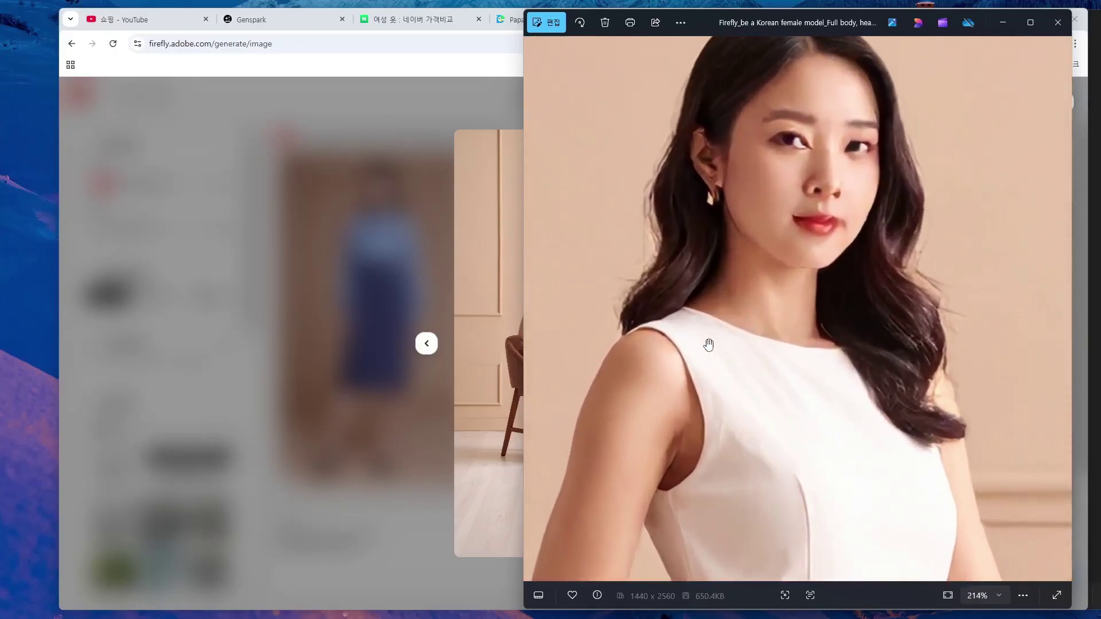
{"action": "scroll", "coordinate": [726, 321], "scroll_direction": "down", "scroll_amount": 6}
{"action": "scroll", "coordinate": [738, 304], "scroll_direction": "up", "scroll_amount": 1}
{"action": "scroll", "coordinate": [738, 298], "scroll_direction": "down", "scroll_amount": 3}
{"action": "scroll", "coordinate": [757, 261], "scroll_direction": "up", "scroll_amount": 3}
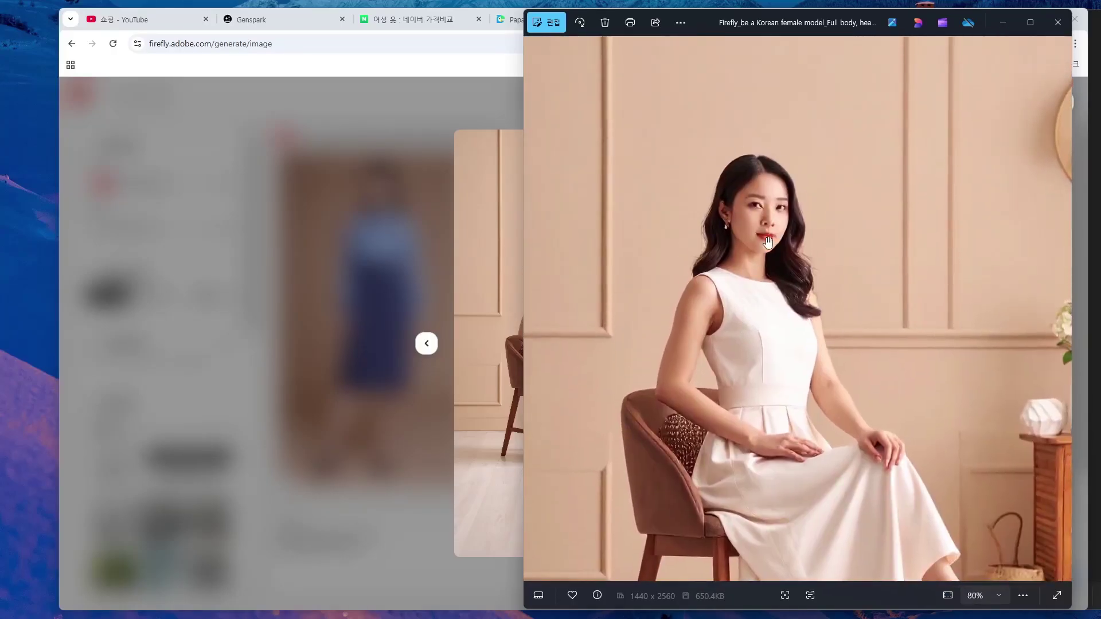
{"action": "scroll", "coordinate": [803, 338], "scroll_direction": "down", "scroll_amount": 3}
{"action": "scroll", "coordinate": [800, 298], "scroll_direction": "up", "scroll_amount": 2}
{"action": "scroll", "coordinate": [801, 283], "scroll_direction": "down", "scroll_amount": 1}
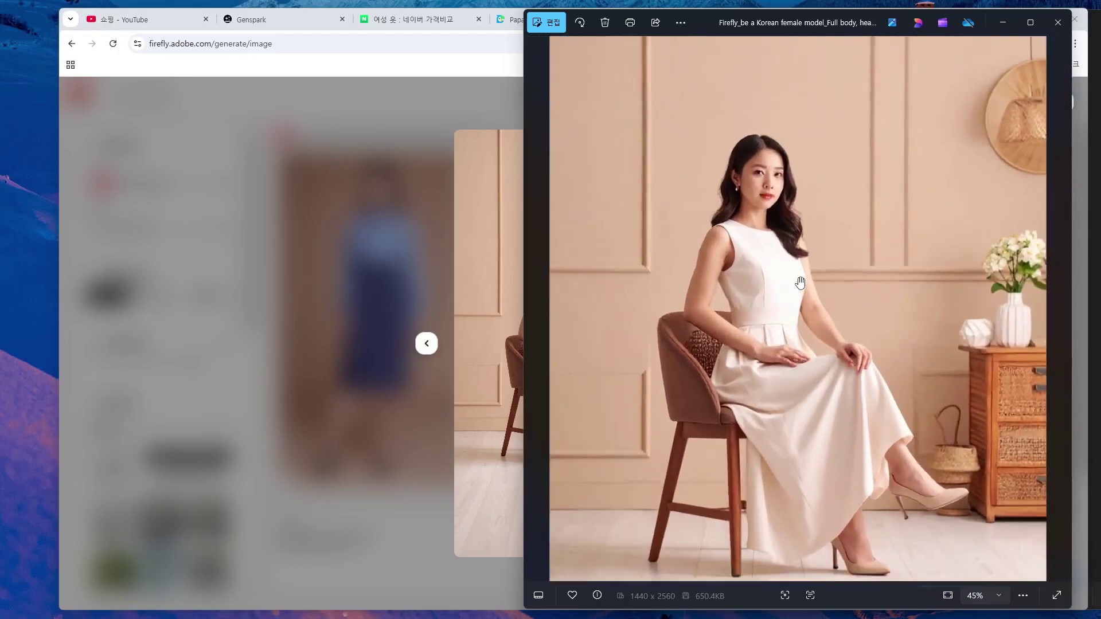
{"action": "scroll", "coordinate": [799, 281], "scroll_direction": "down", "scroll_amount": 1}
Close the photo viewer and add the seated woman in the white dress as the try-on photo in Genspark.
{"action": "left_click", "coordinate": [1058, 22]}
{"action": "left_click", "coordinate": [275, 20]}
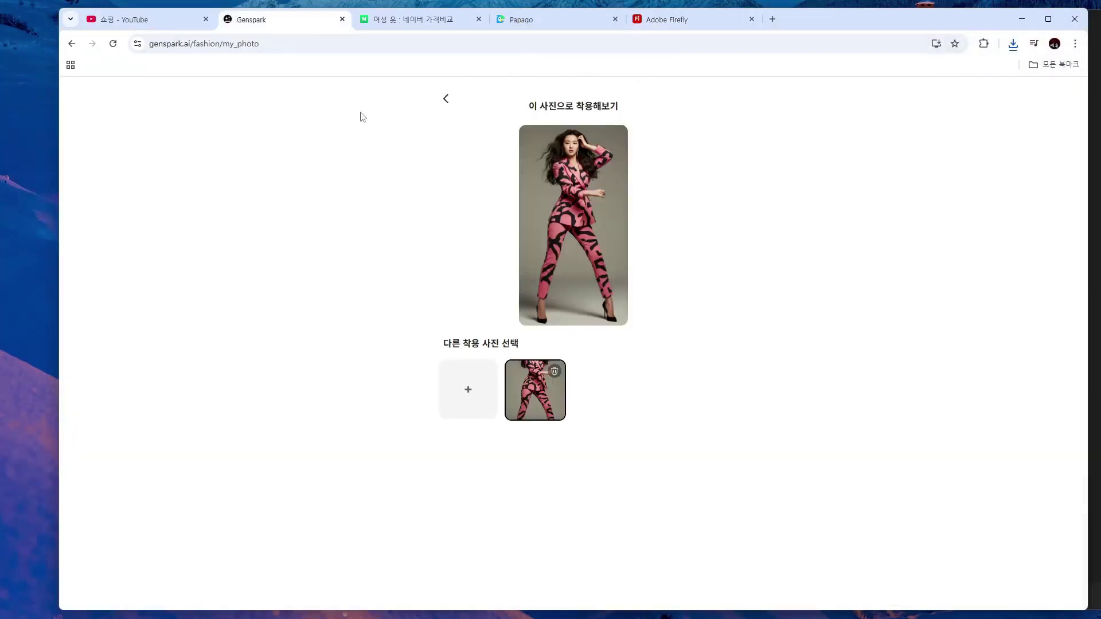
{"action": "left_click", "coordinate": [473, 397]}
{"action": "double_click", "coordinate": [443, 278]}
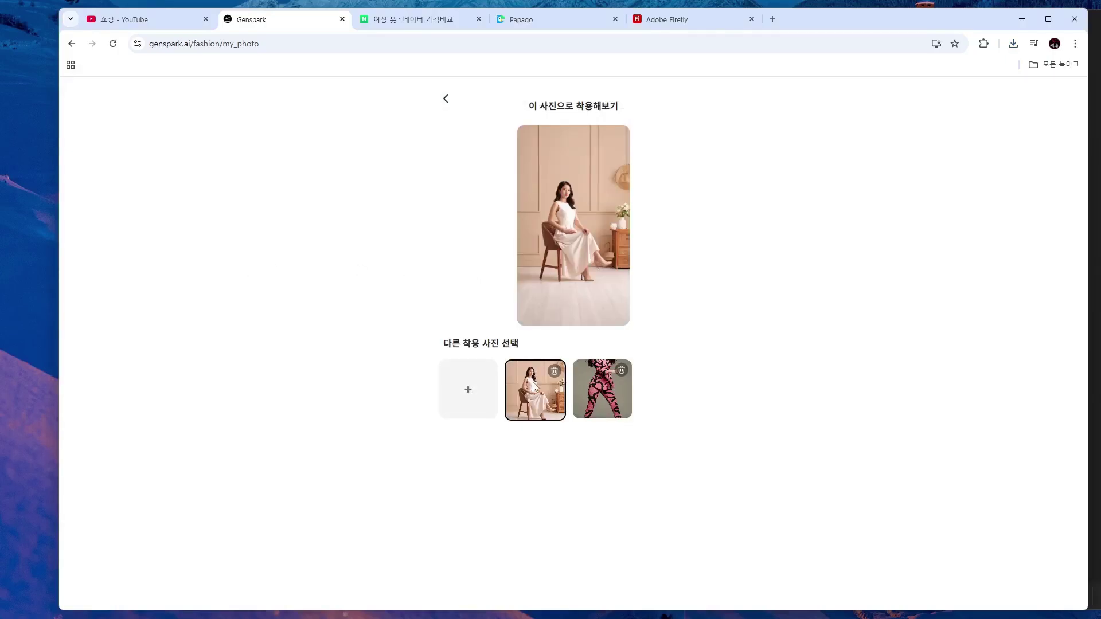
{"action": "left_click", "coordinate": [451, 102]}
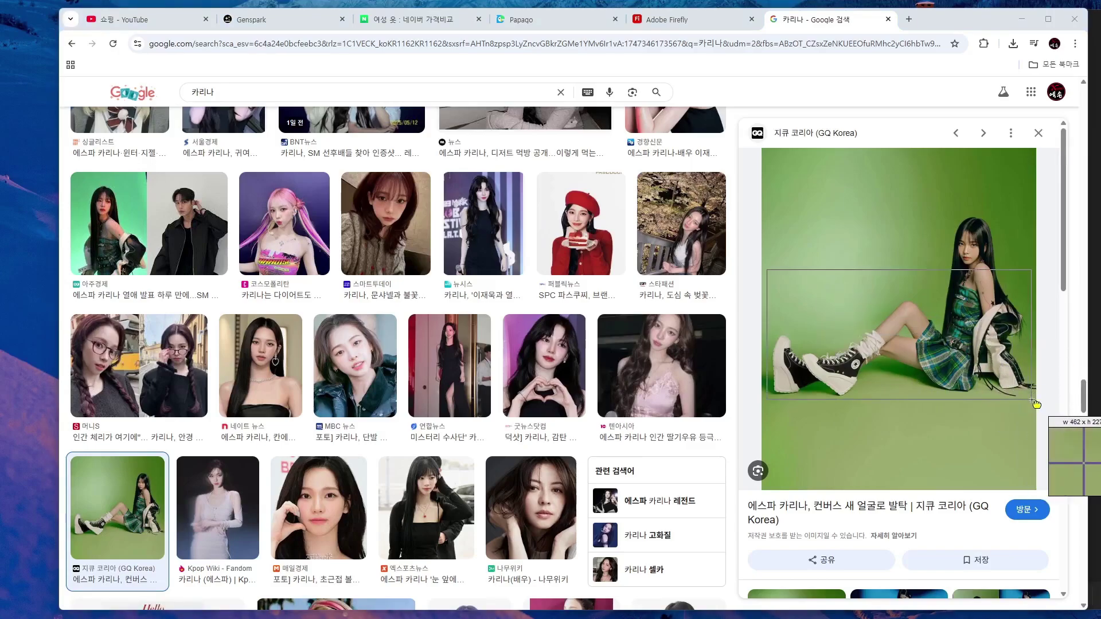
Upload the cropped green plaid outfit image as the clothing, run the try-on and open the seated model's result.
{"action": "left_click_drag", "start_coordinate": [293, 25], "coordinate": [582, 209]}
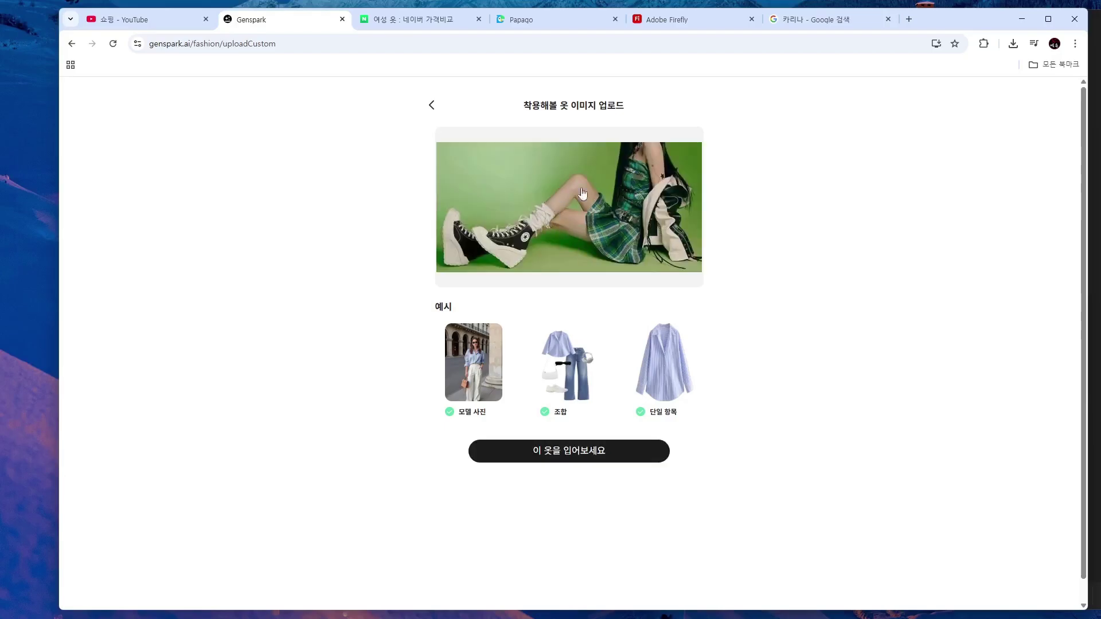
{"action": "left_click", "coordinate": [571, 457]}
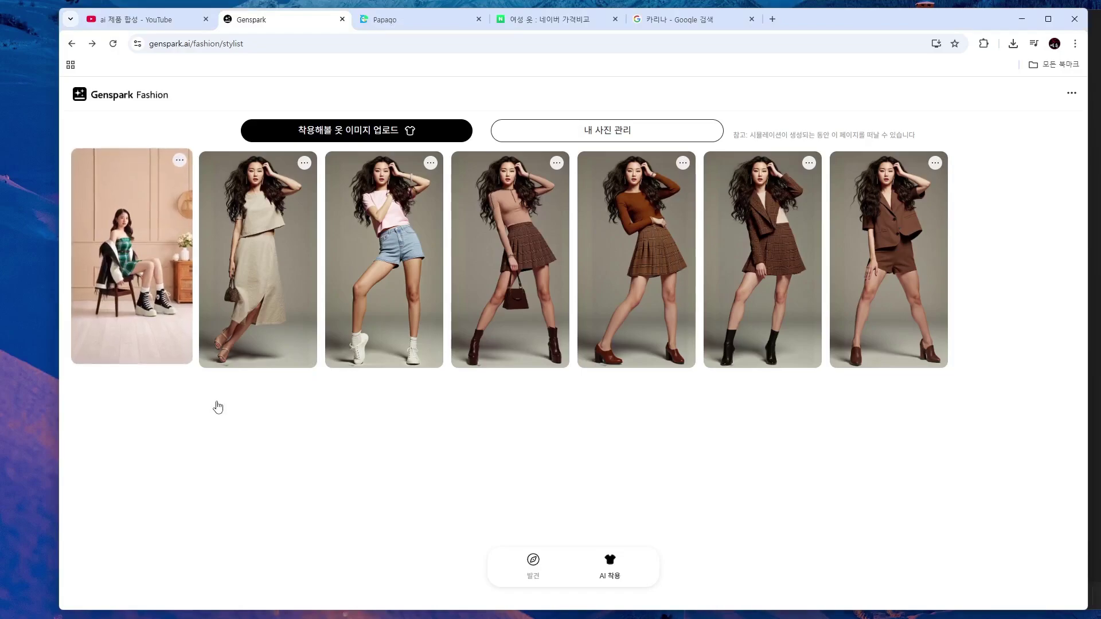
{"action": "left_click", "coordinate": [218, 407]}
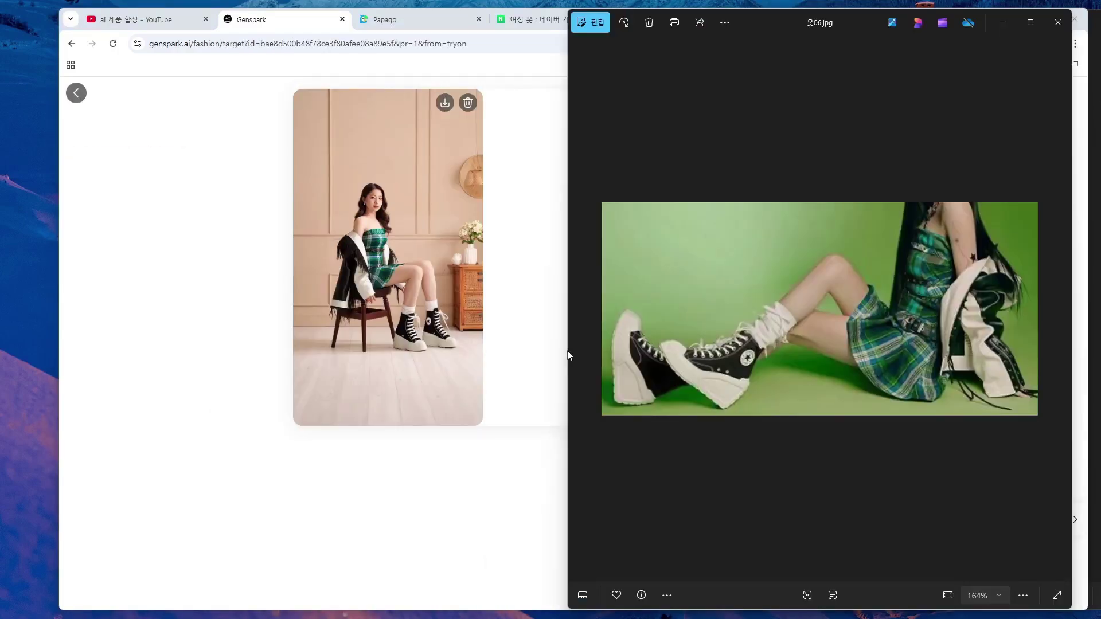
Compare the shoes, plaid dress and jacket in the try-on result with 옷06.jpg, marking them with temporary pen strokes.
{"action": "mouse_move", "coordinate": [618, 422]}
{"action": "left_mouse_down"}
{"action": "mouse_move", "coordinate": [741, 407]}
{"action": "mouse_move", "coordinate": [757, 329]}
{"action": "mouse_move", "coordinate": [617, 421]}
{"action": "left_mouse_up"}
{"action": "mouse_move", "coordinate": [448, 351]}
{"action": "left_mouse_down"}
{"action": "mouse_move", "coordinate": [392, 348]}
{"action": "mouse_move", "coordinate": [448, 351]}
{"action": "left_mouse_up"}
{"action": "left_click_drag", "start_coordinate": [394, 228], "coordinate": [395, 249]}
{"action": "left_click_drag", "start_coordinate": [407, 259], "coordinate": [390, 286]}
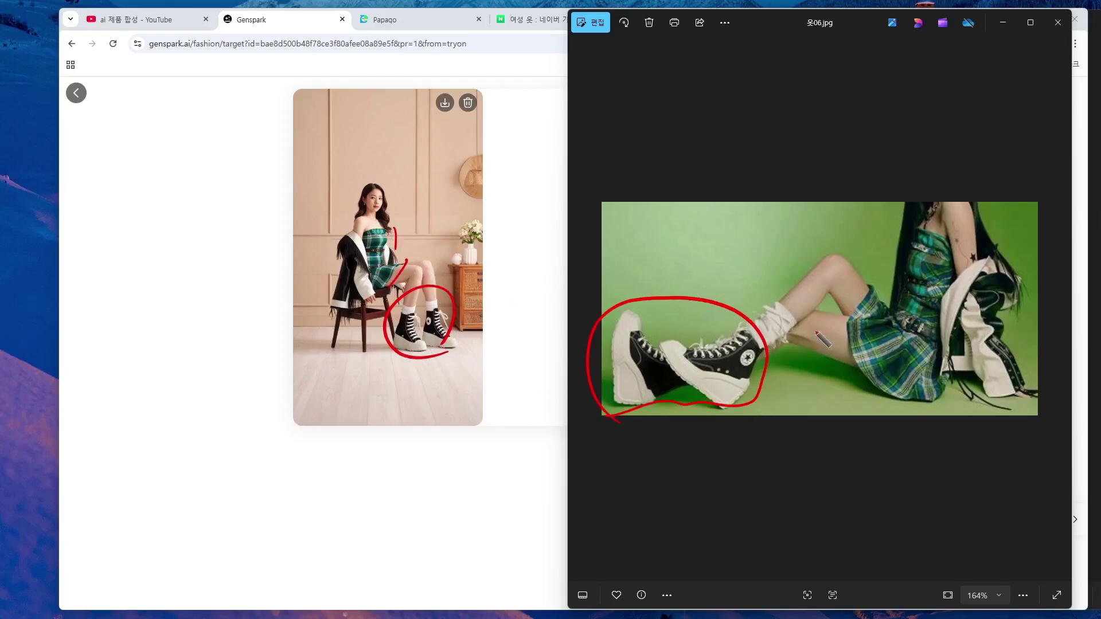
{"action": "mouse_move", "coordinate": [859, 281]}
{"action": "left_mouse_down"}
{"action": "mouse_move", "coordinate": [838, 313]}
{"action": "mouse_move", "coordinate": [851, 388]}
{"action": "left_mouse_up"}
{"action": "left_click_drag", "start_coordinate": [899, 234], "coordinate": [930, 235]}
{"action": "left_click_drag", "start_coordinate": [330, 310], "coordinate": [359, 291]}
{"action": "mouse_move", "coordinate": [345, 236]}
{"action": "left_mouse_down"}
{"action": "mouse_move", "coordinate": [332, 280]}
{"action": "mouse_move", "coordinate": [348, 242]}
{"action": "left_mouse_up"}
{"action": "key", "text": "Escape"}
Download the try-on result and view genspark-image.jpg beside the clothing photo.
{"action": "left_click", "coordinate": [291, 315]}
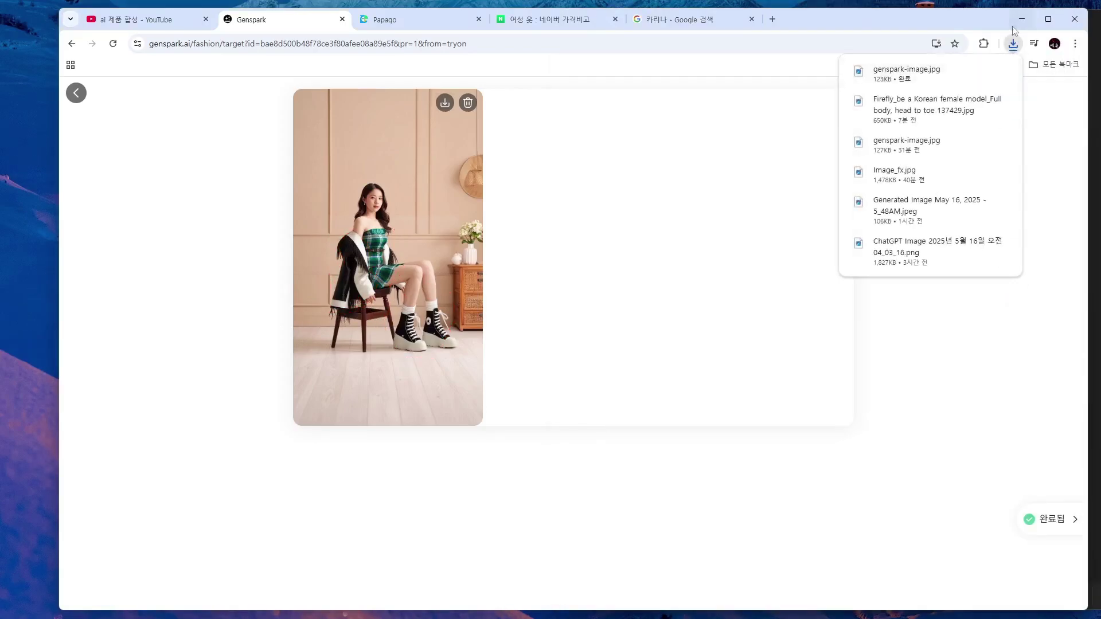
{"action": "scroll", "coordinate": [308, 291], "scroll_direction": "up", "scroll_amount": 3}
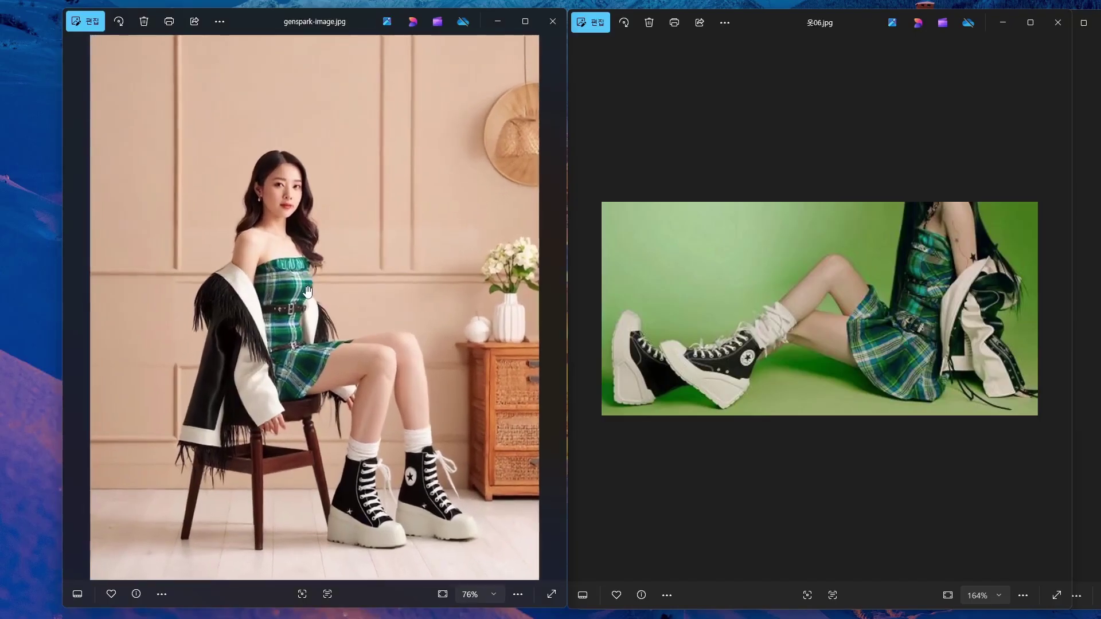
{"action": "scroll", "coordinate": [308, 291], "scroll_direction": "up", "scroll_amount": 1}
{"action": "scroll", "coordinate": [149, 231], "scroll_direction": "down", "scroll_amount": 3}
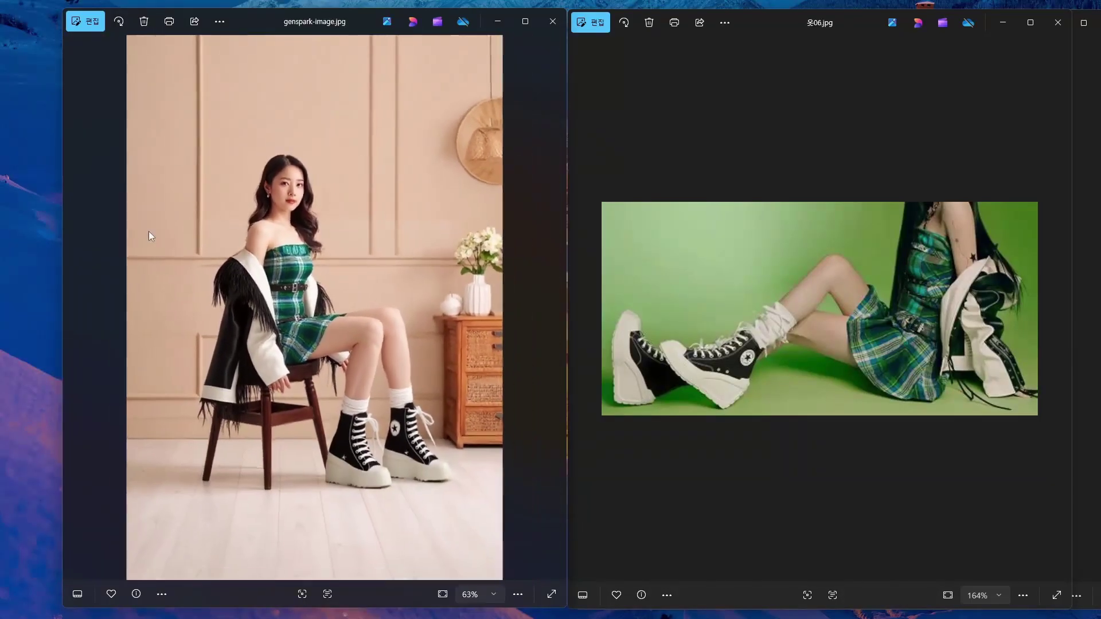
Examine the room background and the platform sneakers in genspark-image.jpg, marking them with temporary pen strokes.
{"action": "key", "text": "ctrl+2"}
{"action": "mouse_move", "coordinate": [451, 226]}
{"action": "left_mouse_down"}
{"action": "mouse_move", "coordinate": [418, 222]}
{"action": "mouse_move", "coordinate": [489, 173]}
{"action": "left_mouse_up"}
{"action": "left_click_drag", "start_coordinate": [451, 269], "coordinate": [433, 390]}
{"action": "left_click_drag", "start_coordinate": [164, 284], "coordinate": [191, 418]}
{"action": "mouse_move", "coordinate": [212, 155]}
{"action": "left_mouse_down"}
{"action": "mouse_move", "coordinate": [177, 86]}
{"action": "mouse_move", "coordinate": [223, 161]}
{"action": "left_mouse_up"}
{"action": "key", "text": "Escape"}
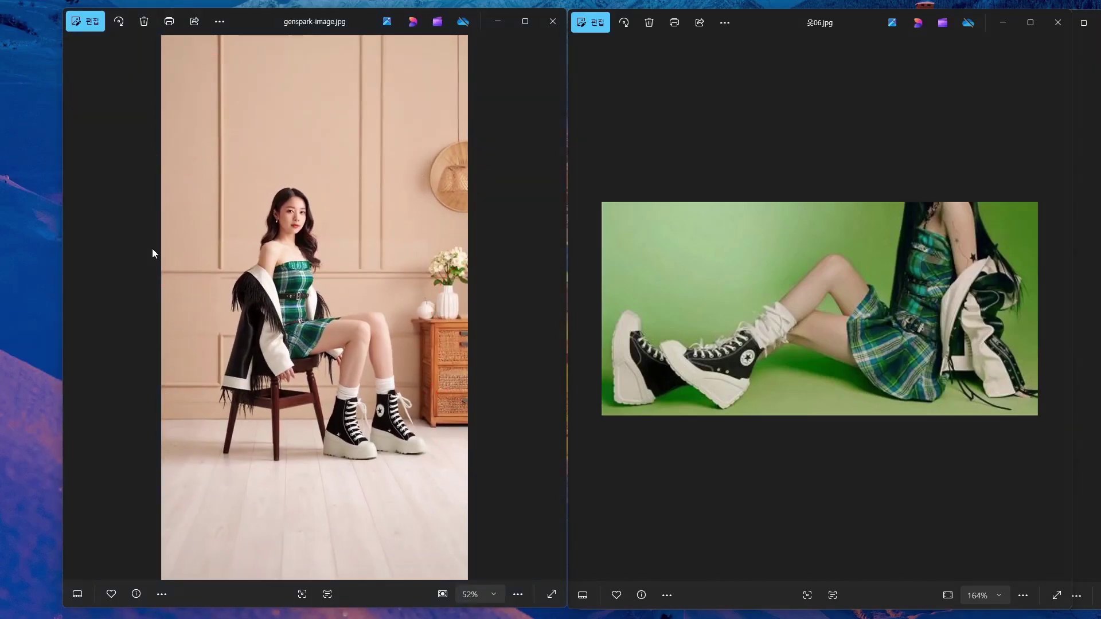
{"action": "key", "text": "ctrl+2"}
{"action": "left_click_drag", "start_coordinate": [414, 435], "coordinate": [390, 462]}
{"action": "key", "text": "Escape"}
View the try-on result at 100% and compare the dress neckline, waist and skirt with the clothing photo using pen marks.
{"action": "double_click", "coordinate": [298, 295]}
{"action": "key", "text": "ctrl+2"}
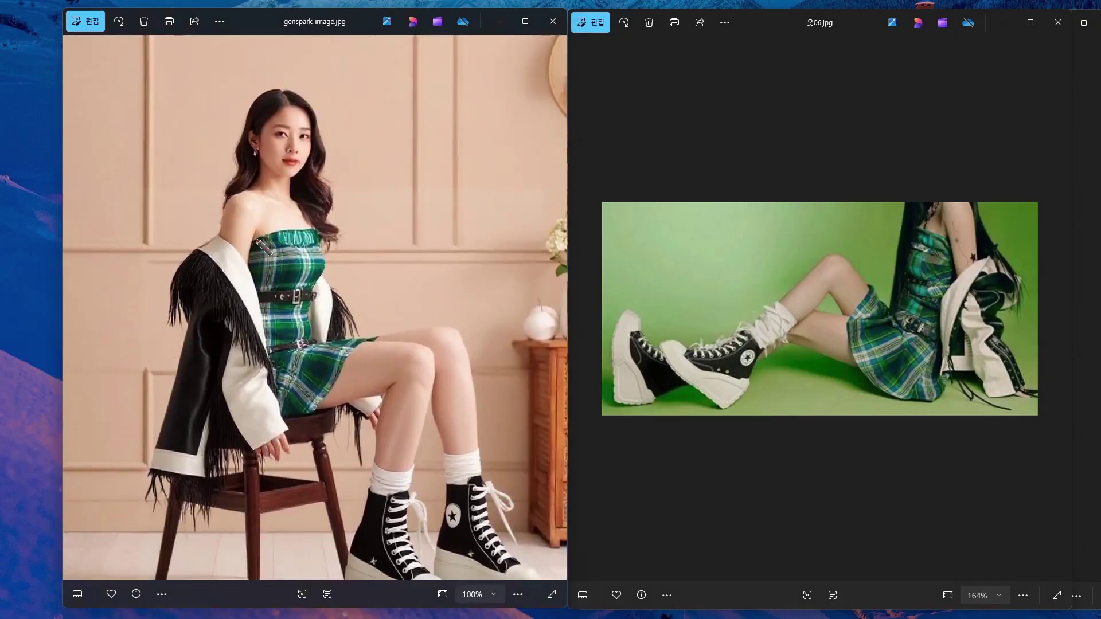
{"action": "mouse_move", "coordinate": [251, 234]}
{"action": "left_mouse_down"}
{"action": "mouse_move", "coordinate": [318, 217]}
{"action": "mouse_move", "coordinate": [346, 278]}
{"action": "left_mouse_up"}
{"action": "left_click_drag", "start_coordinate": [251, 315], "coordinate": [318, 308]}
{"action": "left_click_drag", "start_coordinate": [254, 353], "coordinate": [307, 338]}
{"action": "left_click_drag", "start_coordinate": [268, 379], "coordinate": [292, 372]}
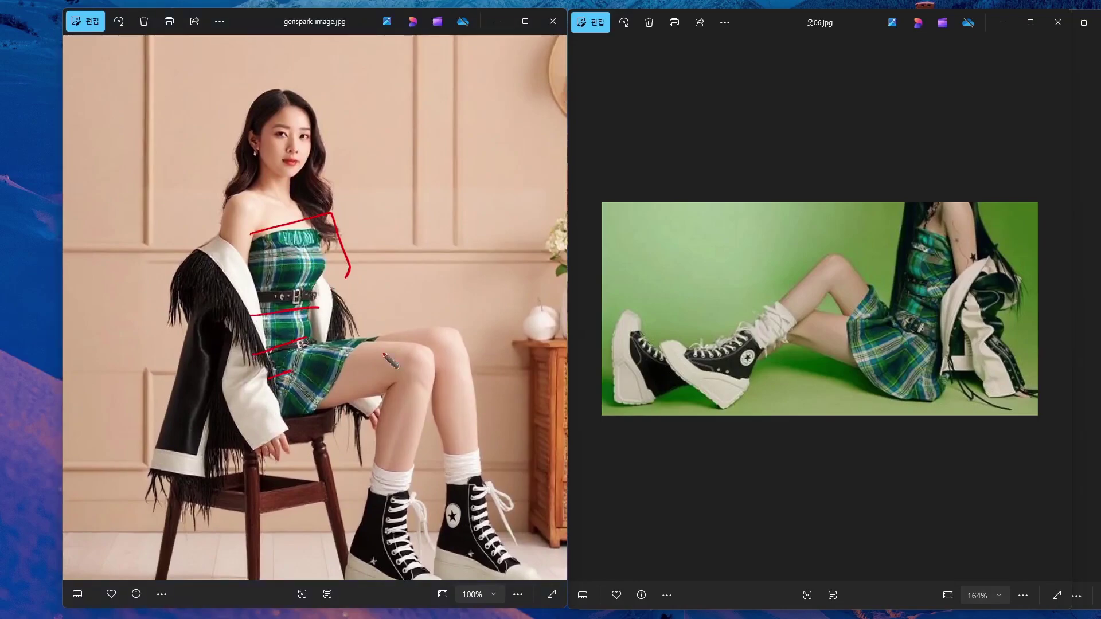
{"action": "mouse_move", "coordinate": [847, 297]}
{"action": "left_mouse_down"}
{"action": "mouse_move", "coordinate": [866, 380]}
{"action": "mouse_move", "coordinate": [923, 327]}
{"action": "mouse_move", "coordinate": [926, 344]}
{"action": "mouse_move", "coordinate": [910, 304]}
{"action": "left_mouse_up"}
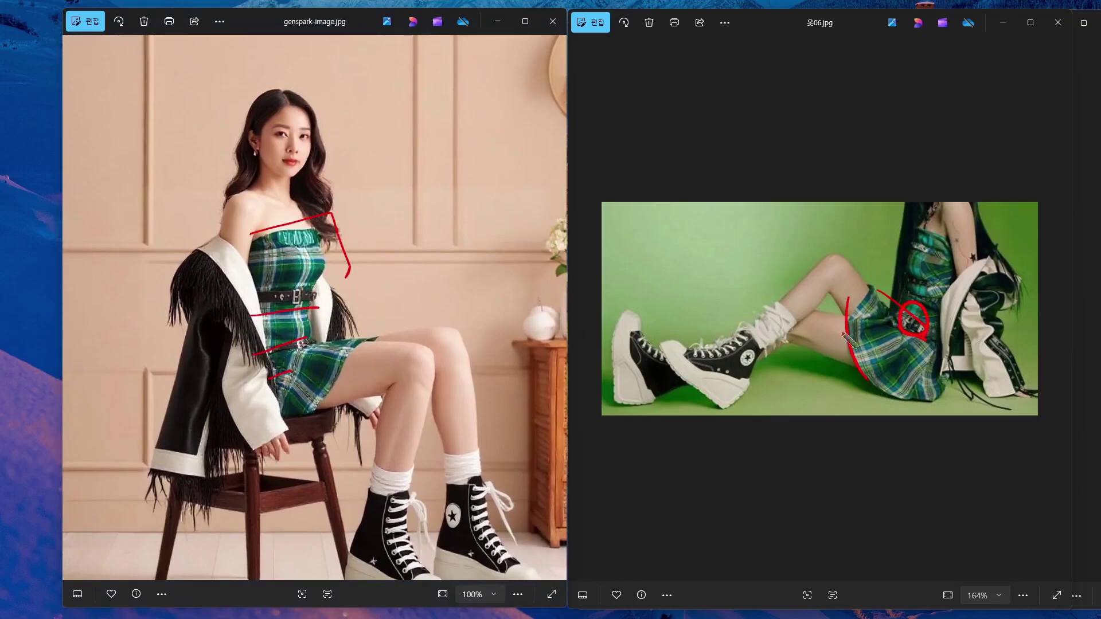
{"action": "key", "text": "Escape"}
Compare the belt with the clothing photo and inspect the jacket's hem and dark sleeve in the result, marking each with the pen.
{"action": "key", "text": "ctrl+2"}
{"action": "left_click_drag", "start_coordinate": [281, 304], "coordinate": [318, 300]}
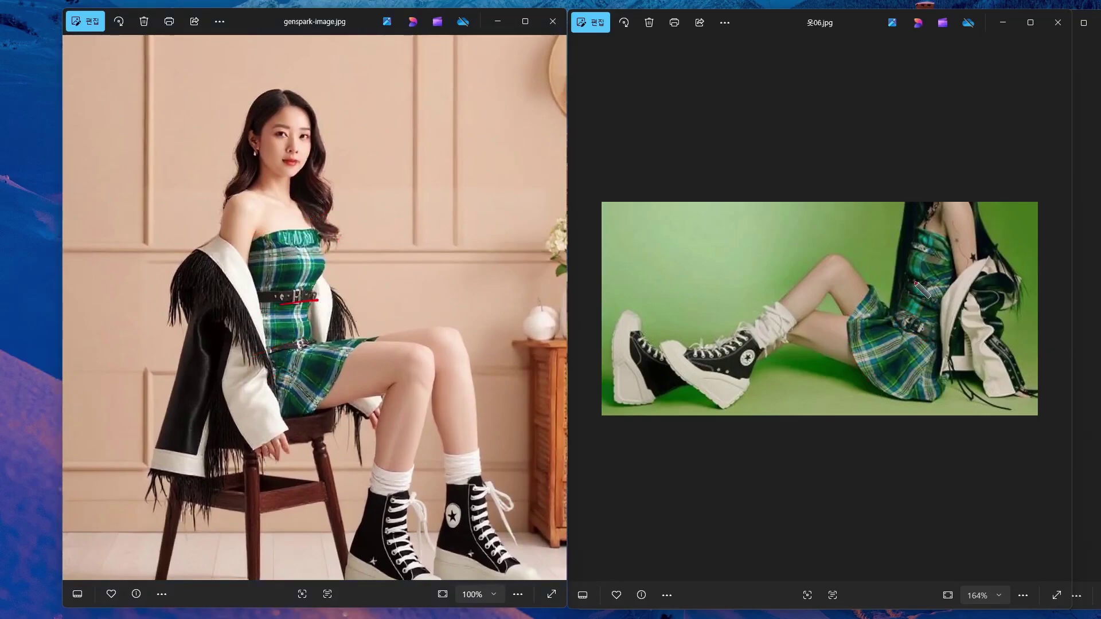
{"action": "left_click_drag", "start_coordinate": [907, 276], "coordinate": [942, 286]}
{"action": "left_click_drag", "start_coordinate": [912, 285], "coordinate": [946, 300]}
{"action": "mouse_move", "coordinate": [136, 477]}
{"action": "left_mouse_down"}
{"action": "mouse_move", "coordinate": [264, 459]}
{"action": "mouse_move", "coordinate": [293, 418]}
{"action": "left_mouse_up"}
{"action": "left_click_drag", "start_coordinate": [172, 379], "coordinate": [198, 356]}
{"action": "left_click_drag", "start_coordinate": [175, 406], "coordinate": [196, 386]}
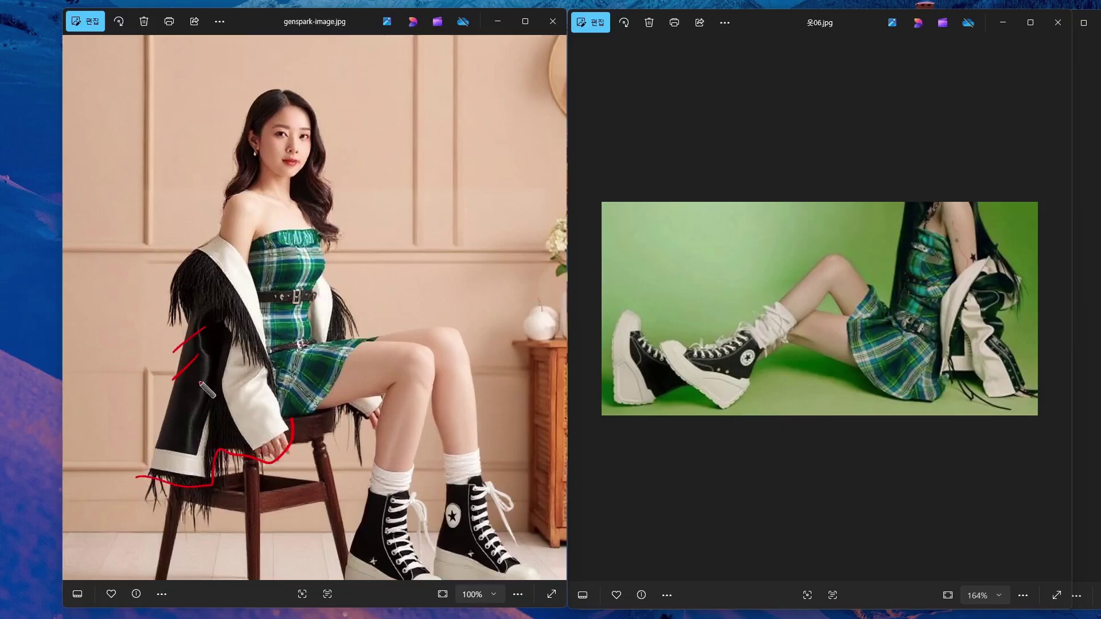
{"action": "left_click_drag", "start_coordinate": [178, 435], "coordinate": [195, 417]}
{"action": "left_click_drag", "start_coordinate": [177, 455], "coordinate": [182, 447]}
{"action": "left_click_drag", "start_coordinate": [173, 352], "coordinate": [204, 330]}
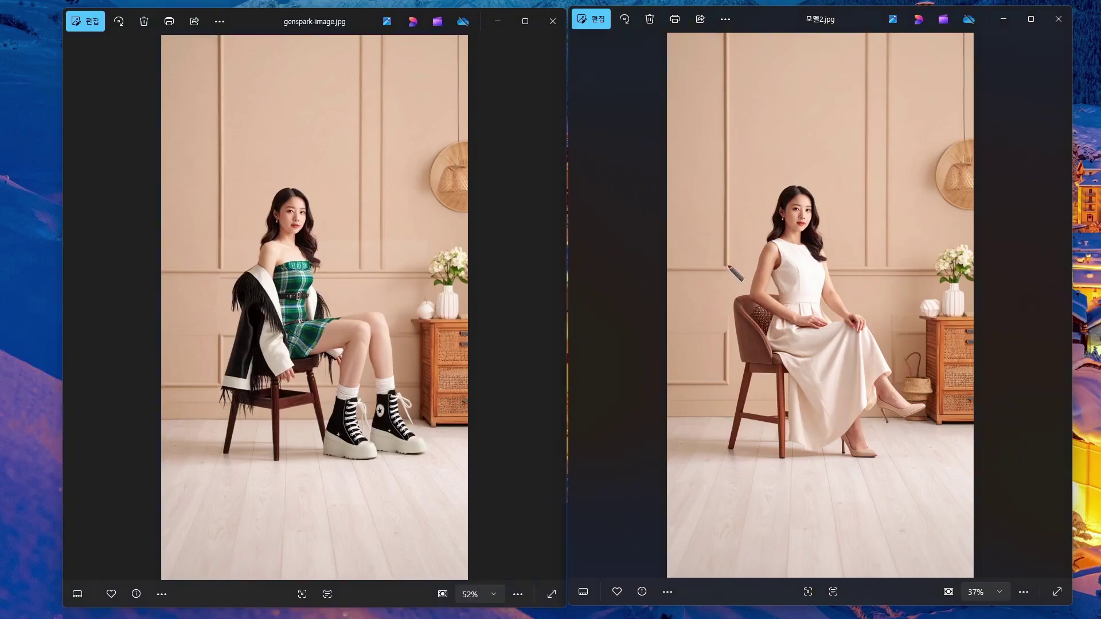
Compare the chair, basket, cabinet and wall decoration in 모델2.jpg with the try-on result, marking the differences with the pen.
{"action": "left_click_drag", "start_coordinate": [738, 223], "coordinate": [718, 335]}
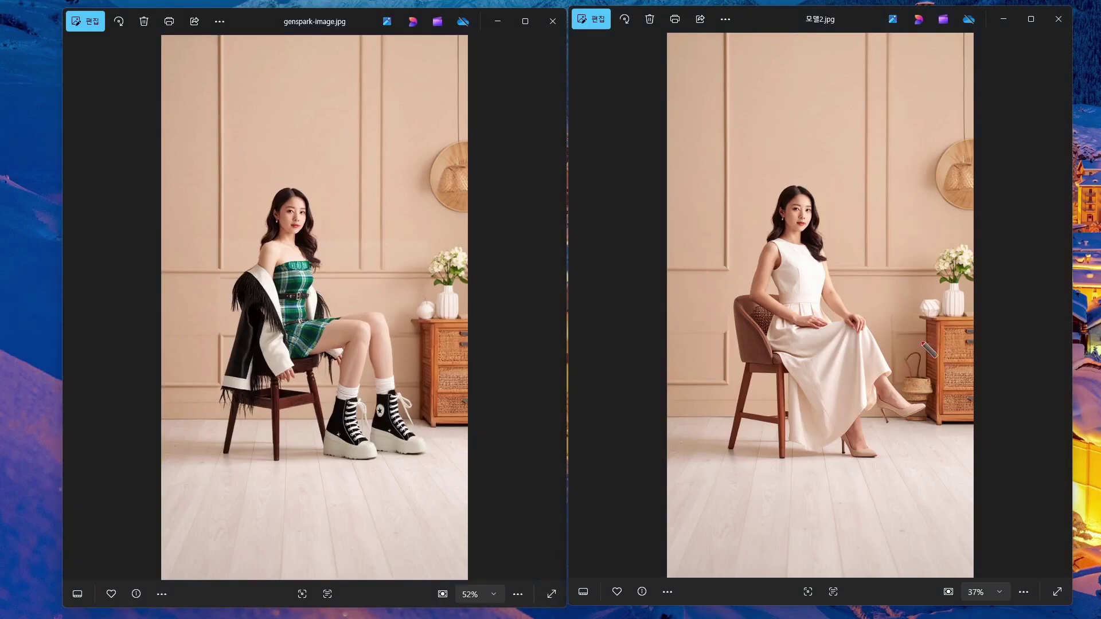
{"action": "mouse_move", "coordinate": [920, 406]}
{"action": "left_mouse_down"}
{"action": "mouse_move", "coordinate": [909, 367]}
{"action": "mouse_move", "coordinate": [922, 408]}
{"action": "left_mouse_up"}
{"action": "mouse_move", "coordinate": [955, 329]}
{"action": "left_mouse_down"}
{"action": "mouse_move", "coordinate": [947, 272]}
{"action": "mouse_move", "coordinate": [964, 316]}
{"action": "left_mouse_up"}
{"action": "left_click_drag", "start_coordinate": [969, 125], "coordinate": [936, 224]}
{"action": "mouse_move", "coordinate": [733, 298]}
{"action": "left_mouse_down"}
{"action": "mouse_move", "coordinate": [723, 430]}
{"action": "mouse_move", "coordinate": [760, 392]}
{"action": "left_mouse_up"}
{"action": "left_click_drag", "start_coordinate": [319, 364], "coordinate": [330, 416]}
{"action": "left_click_drag", "start_coordinate": [303, 380], "coordinate": [311, 426]}
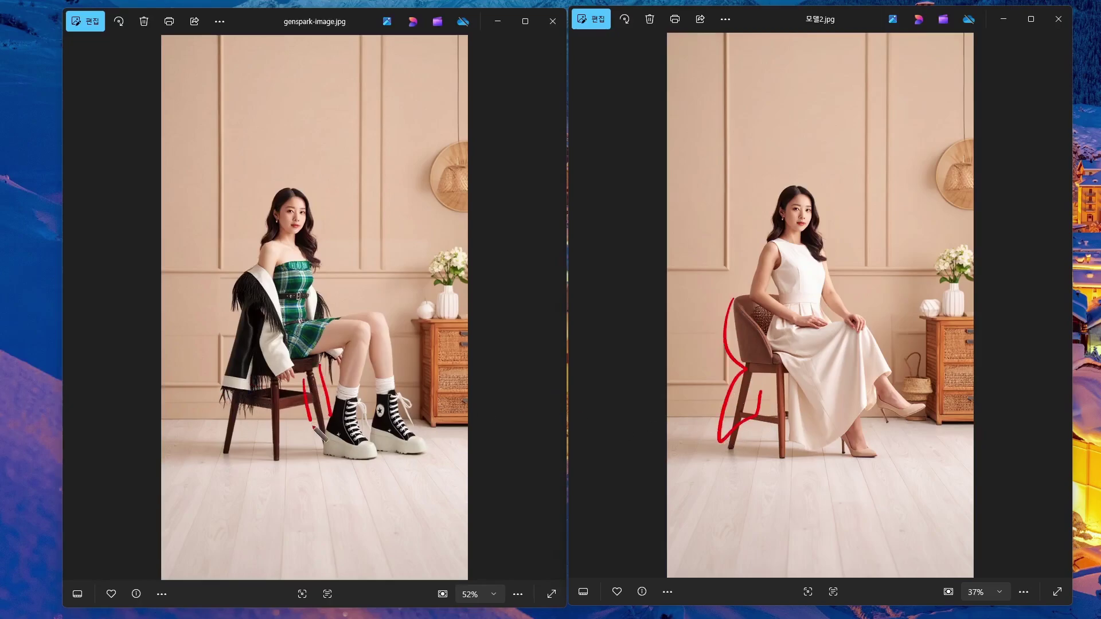
{"action": "mouse_move", "coordinate": [244, 401]}
{"action": "left_mouse_down"}
{"action": "mouse_move", "coordinate": [233, 438]}
{"action": "mouse_move", "coordinate": [272, 450]}
{"action": "left_mouse_up"}
{"action": "left_click_drag", "start_coordinate": [302, 444], "coordinate": [307, 446]}
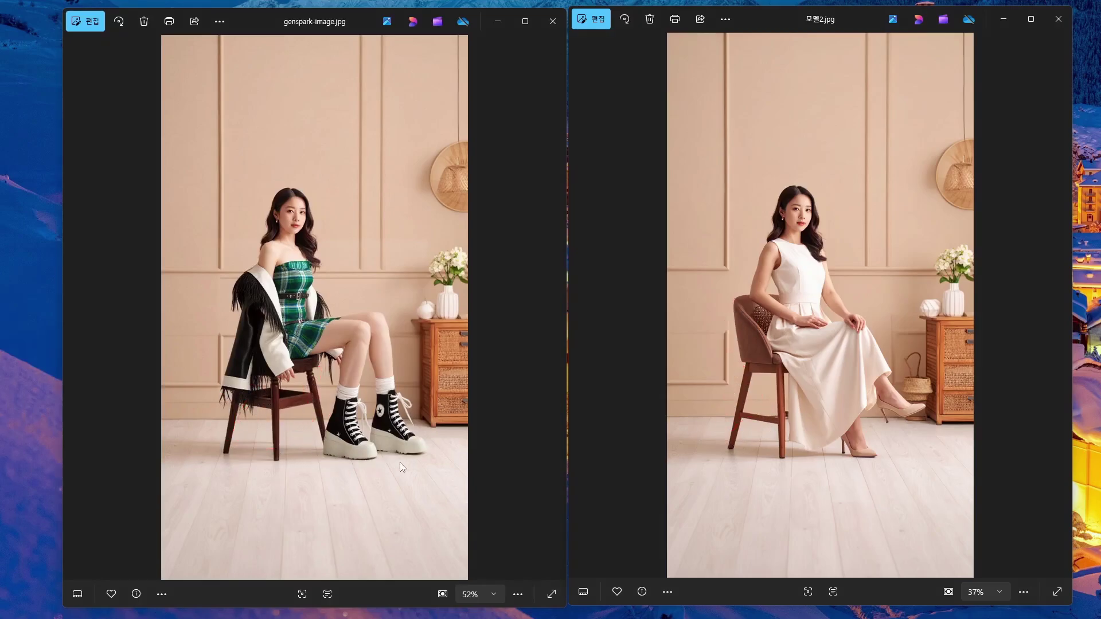